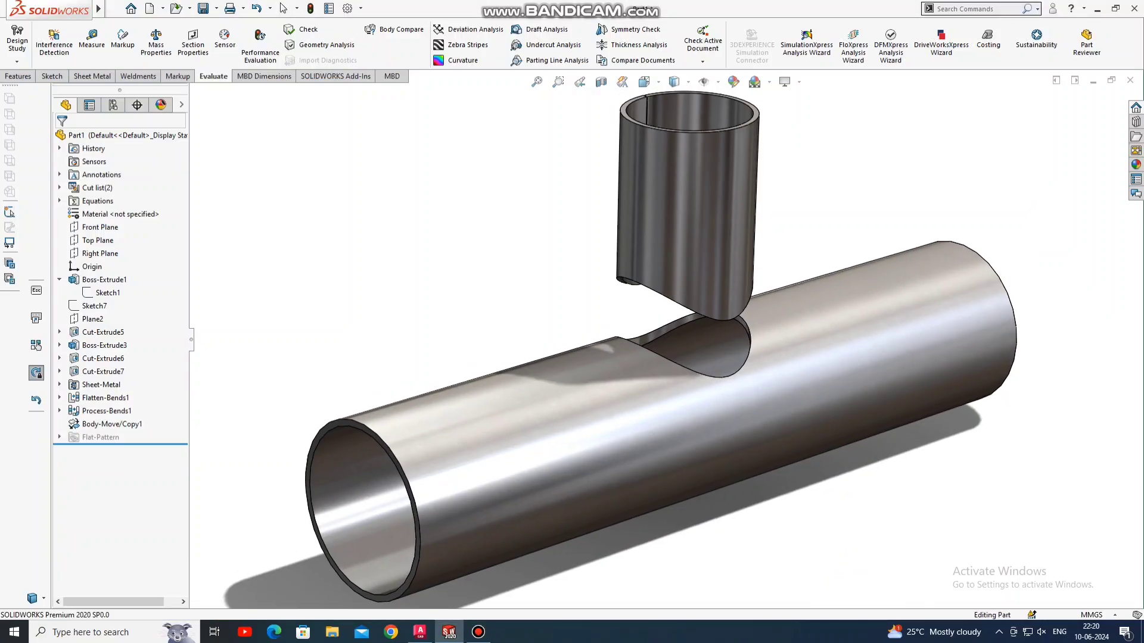
Orbit and zoom out to inspect the pipe tee from another side.
right_click(846, 309)
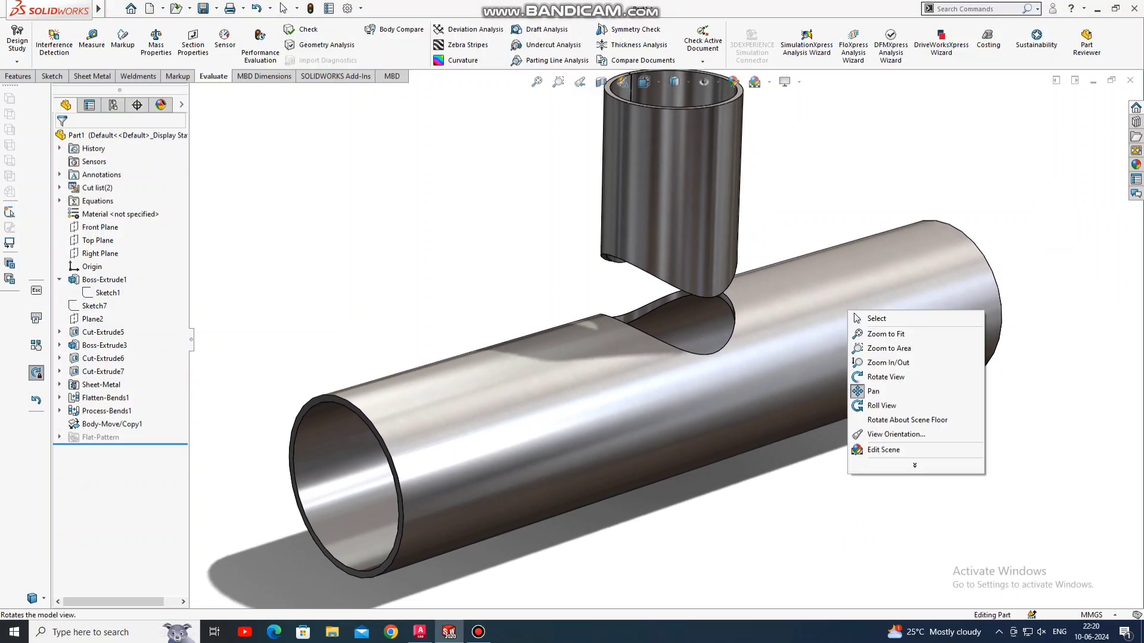
left_click(885, 376)
left_click_drag(886, 376, 755, 443)
right_click(533, 251)
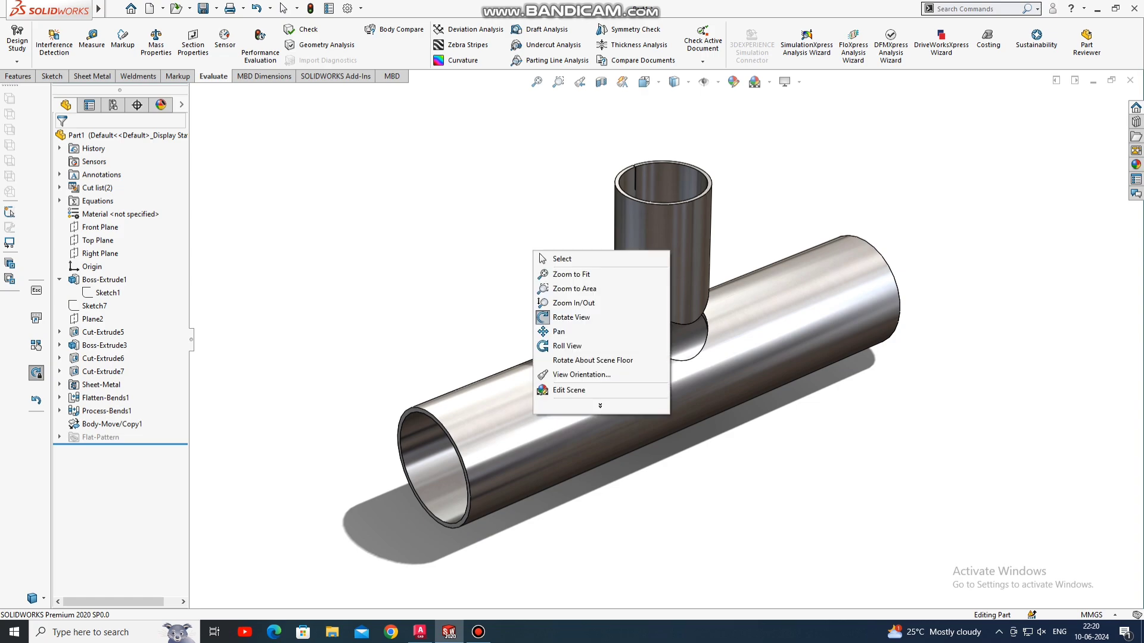
left_click(560, 258)
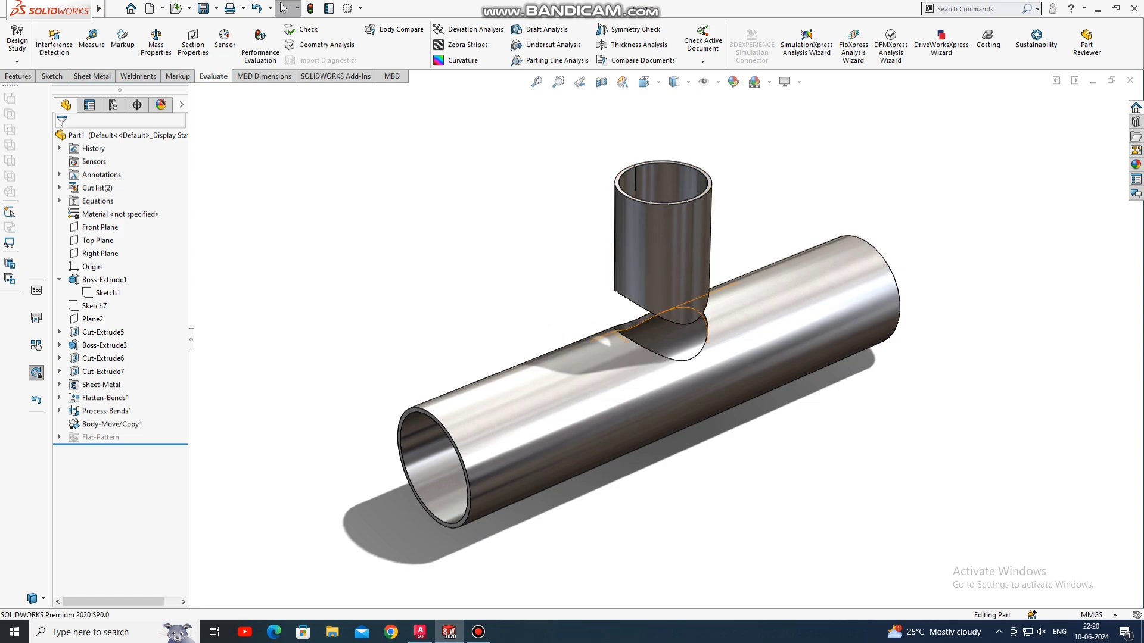
scroll(685, 390, "down", 1)
scroll(684, 390, "down", 1)
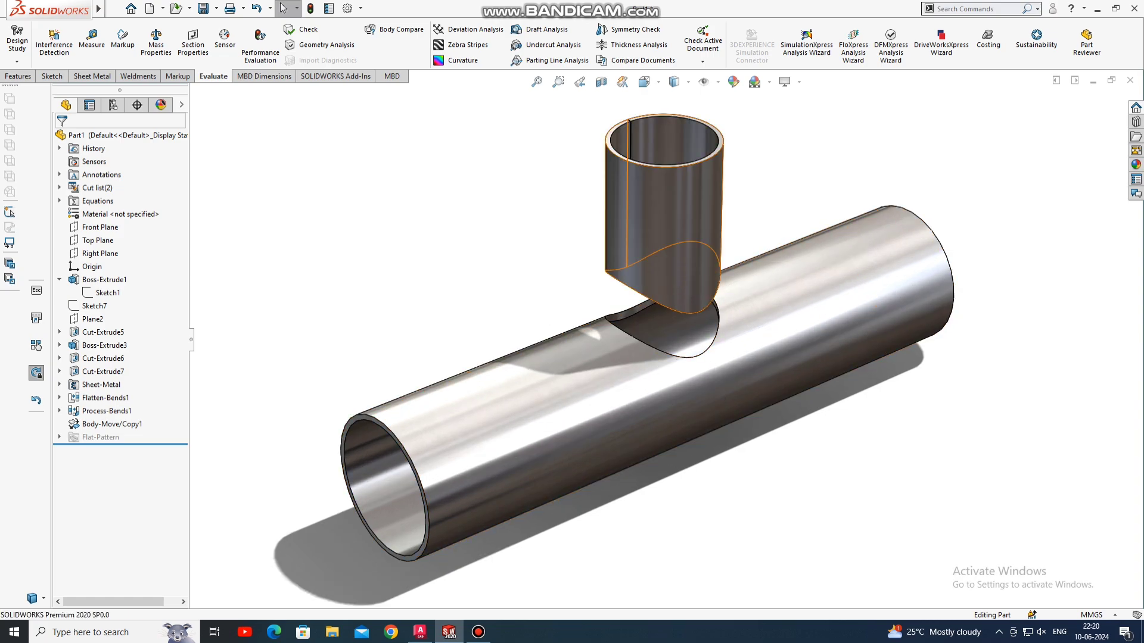
Bring up the context menu for the main horizontal pipe body instead of the branch pipe.
right_click(673, 239)
key("Escape")
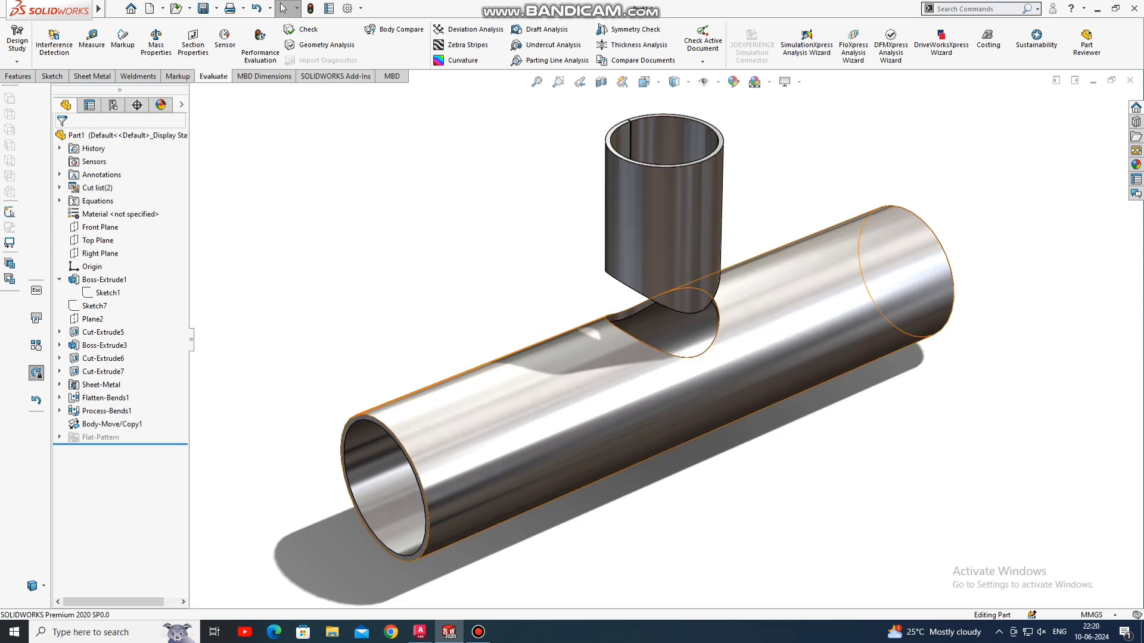
right_click(516, 356)
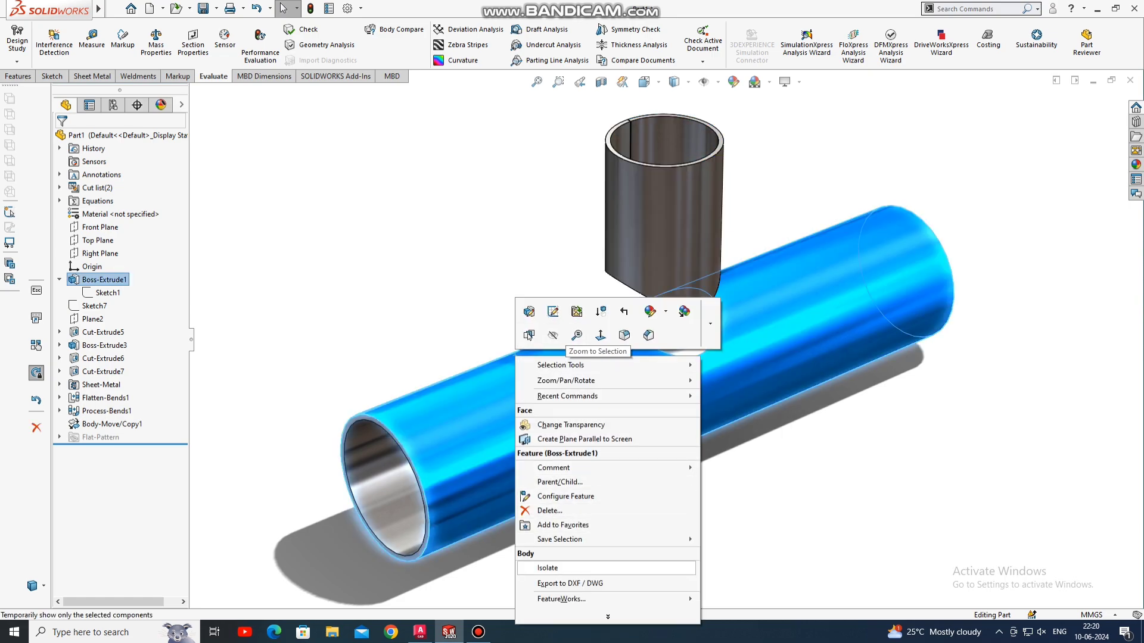
Isolate the main pipe, orbit to inspect its hole, then exit isolate.
left_click(554, 568)
scroll(766, 386, "down", 2)
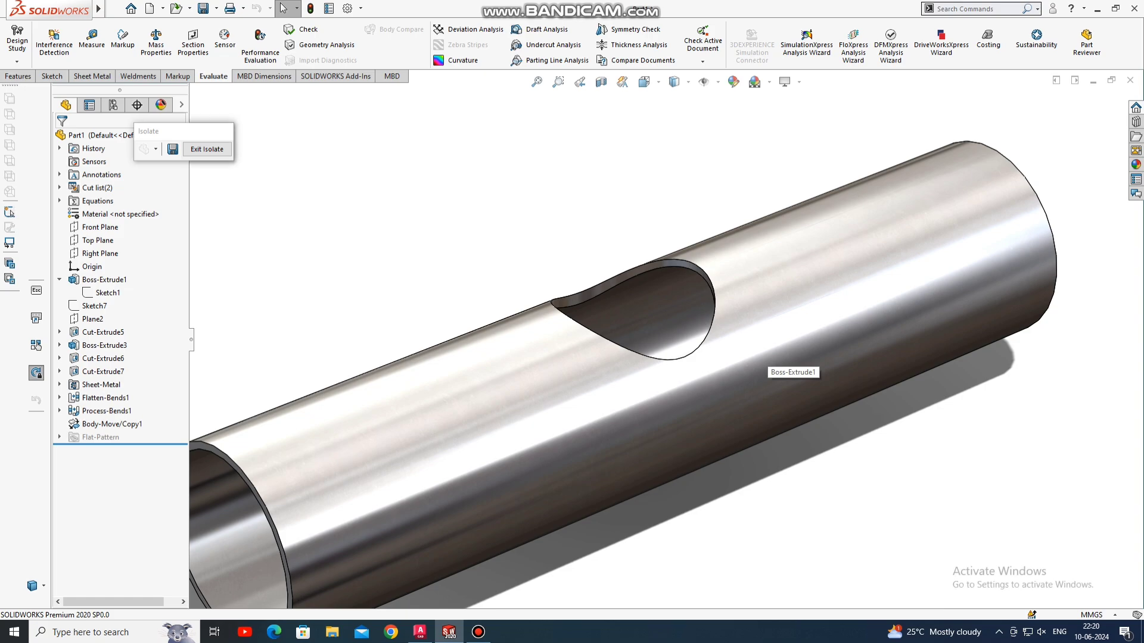
middle_click_drag(766, 386, 727, 352)
key("Left")
key("Left")
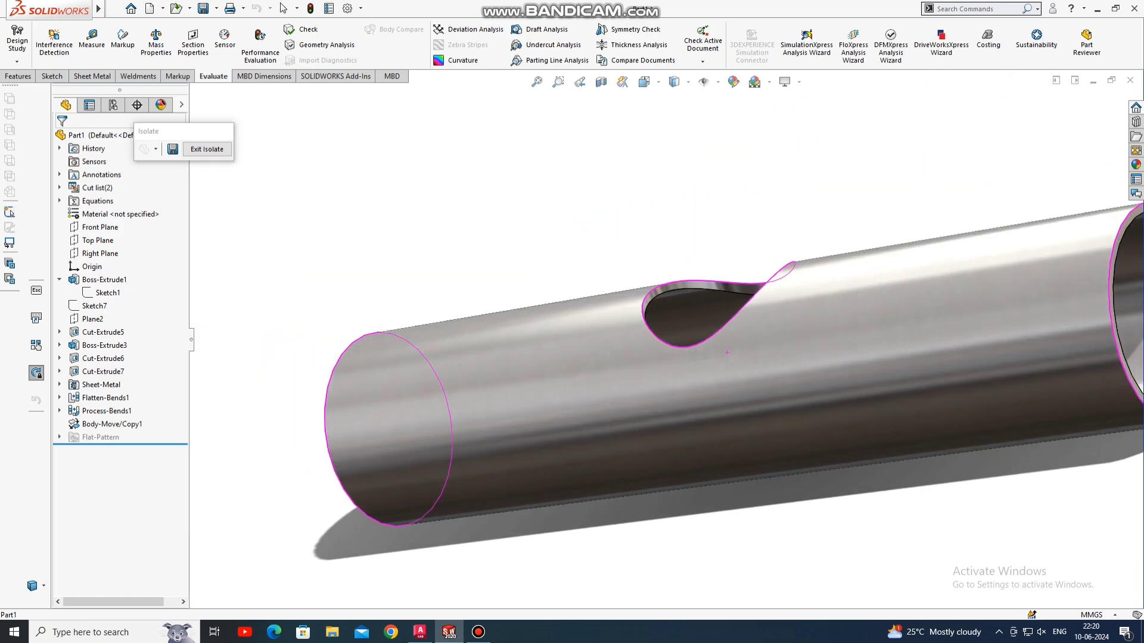
key("Left")
key("Left")
key("ctrl+7")
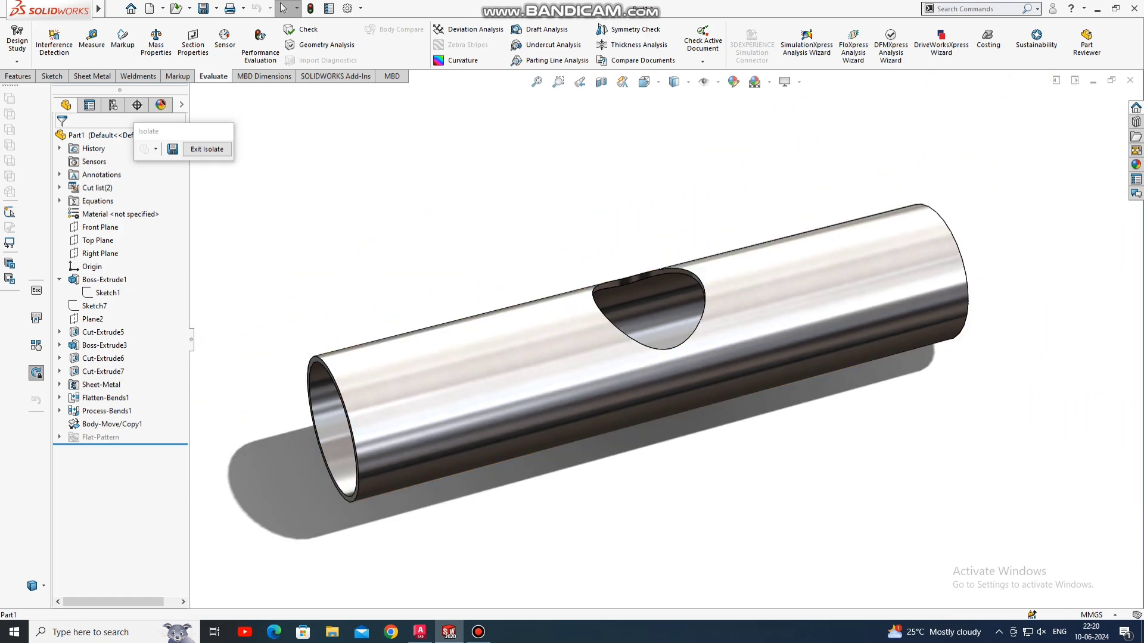
left_click(207, 149)
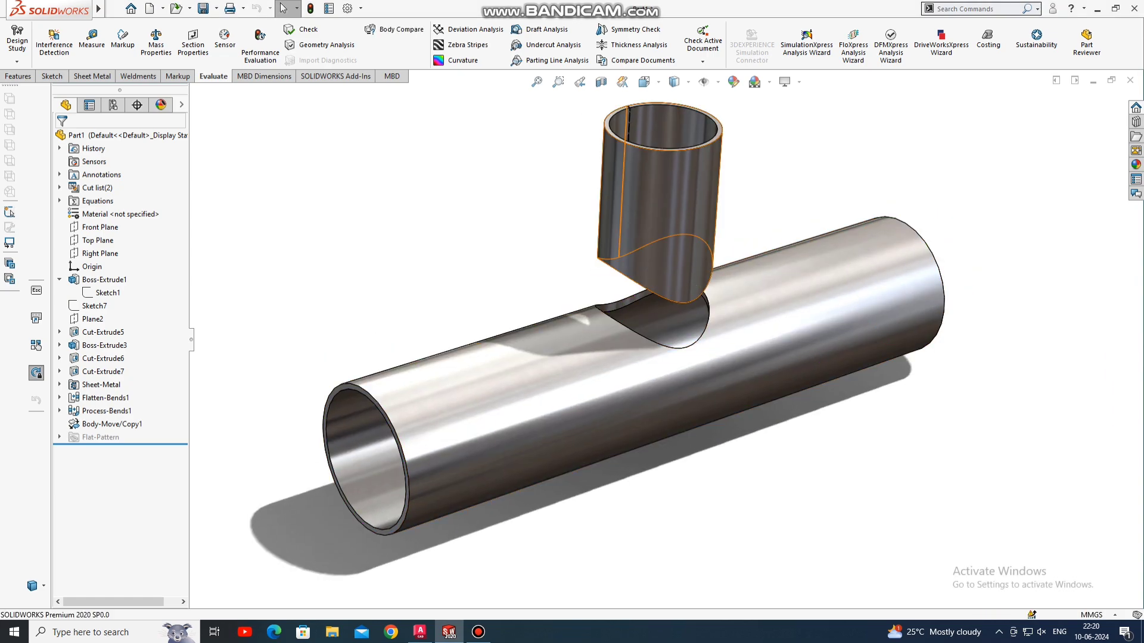
Isolate the branch pipe and turn it to face its open end.
right_click(675, 205)
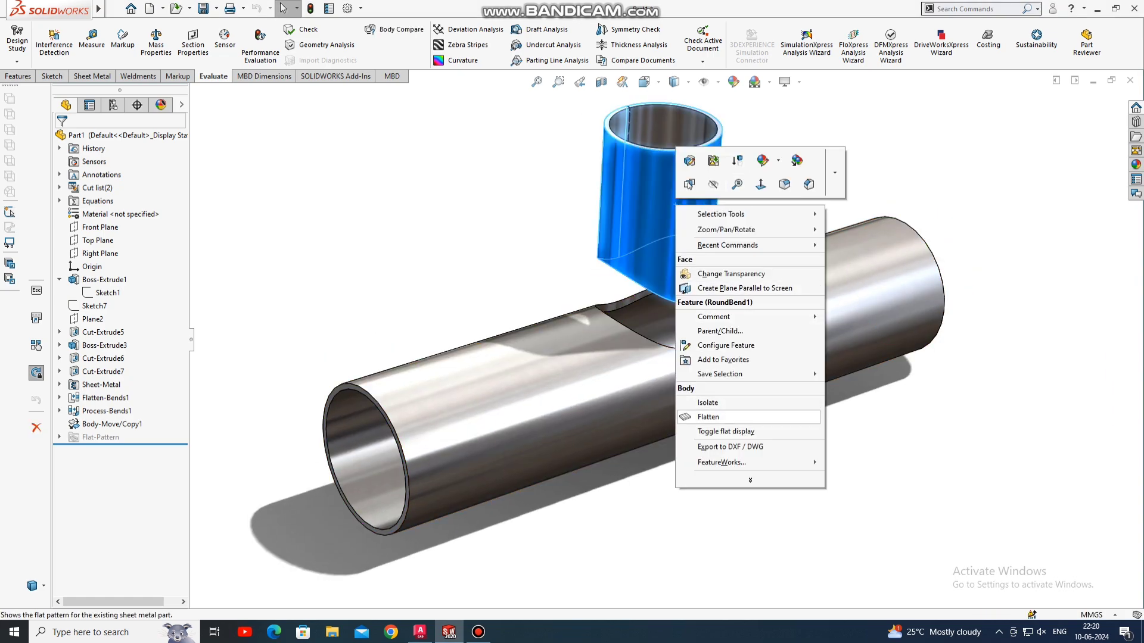
left_click(715, 403)
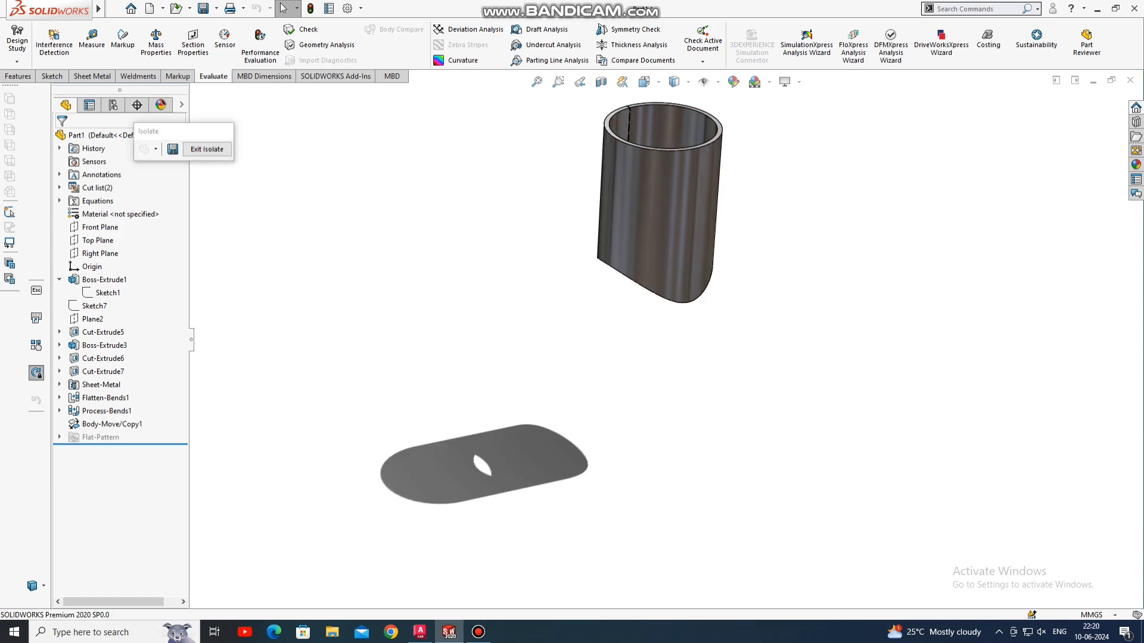
scroll(691, 238, "up", 2)
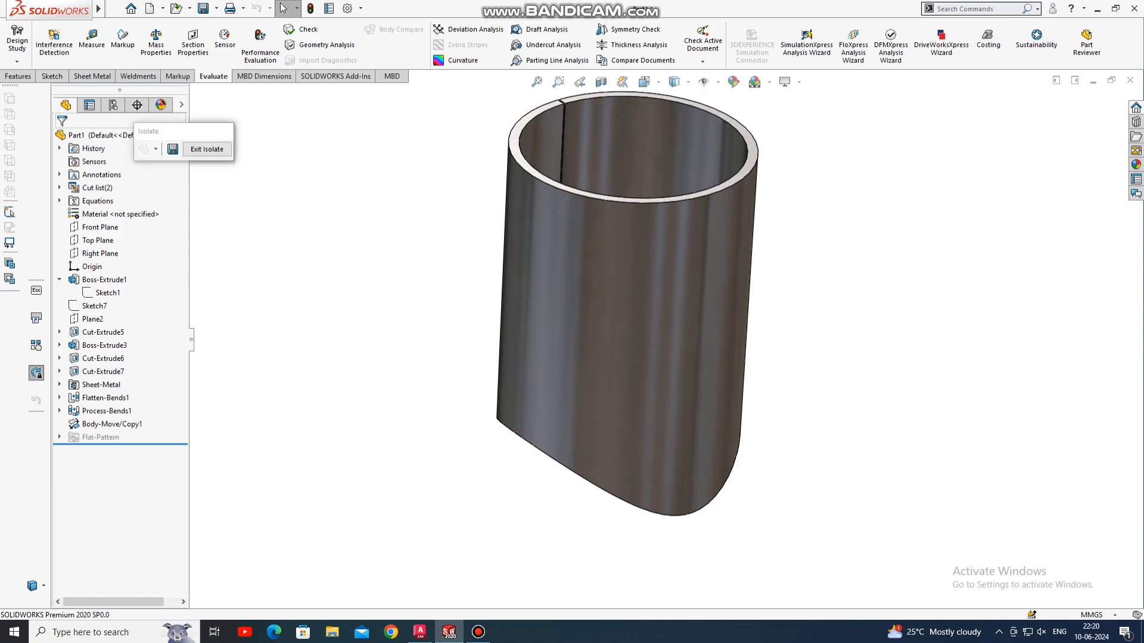
mouse_move(691, 238)
middle_mouse_down()
mouse_move(625, 334)
mouse_move(602, 309)
mouse_move(584, 244)
mouse_move(631, 244)
middle_mouse_up()
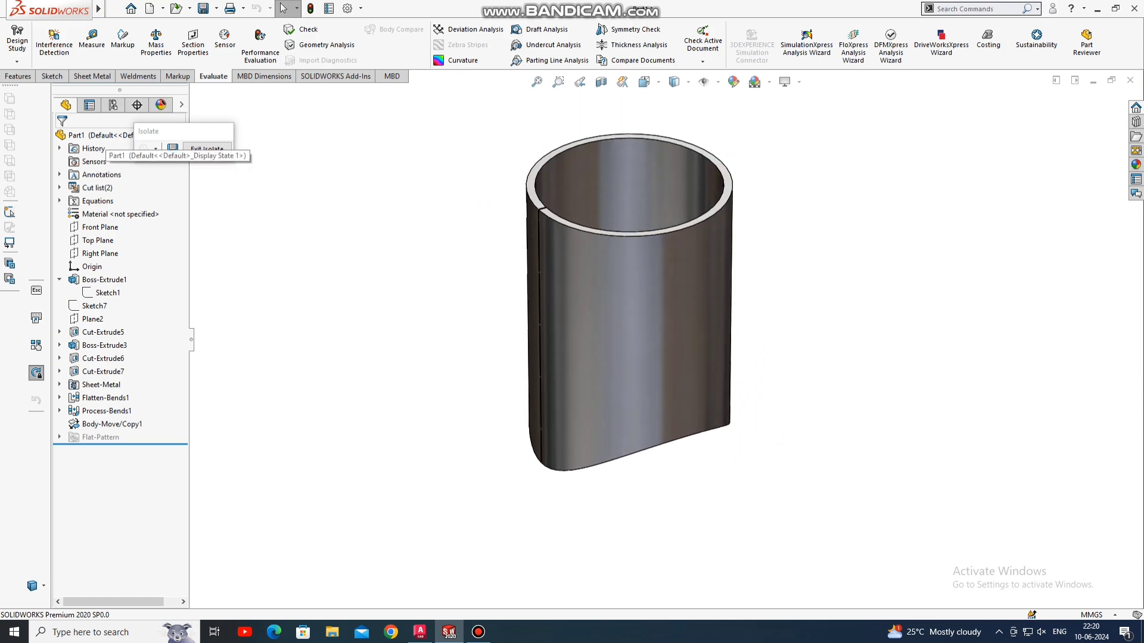
left_click(94, 77)
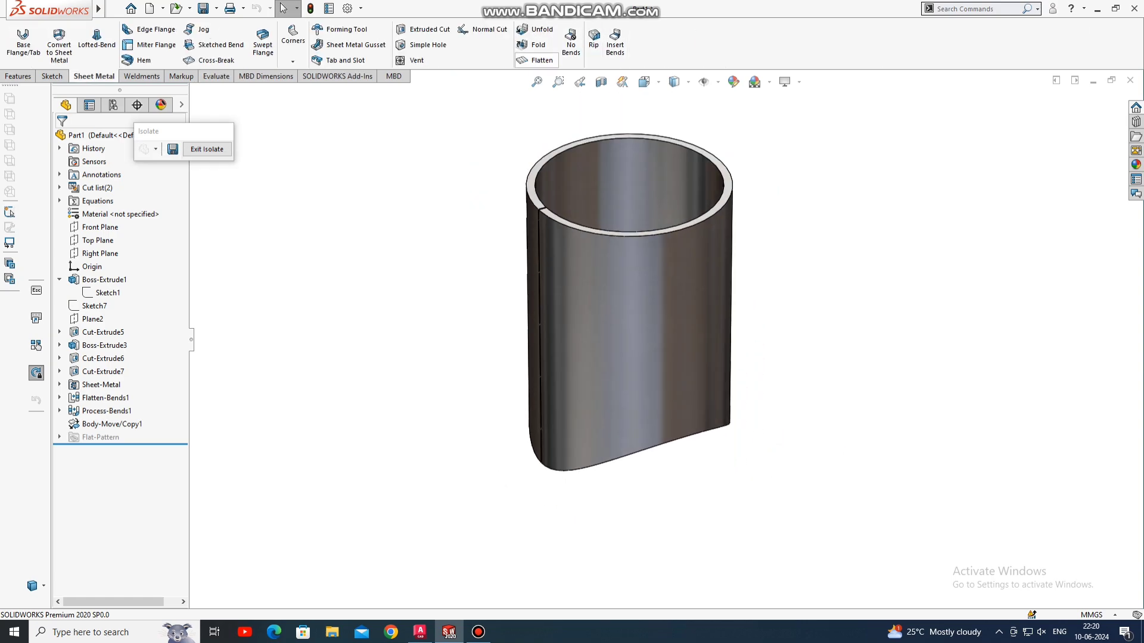
left_click(536, 61)
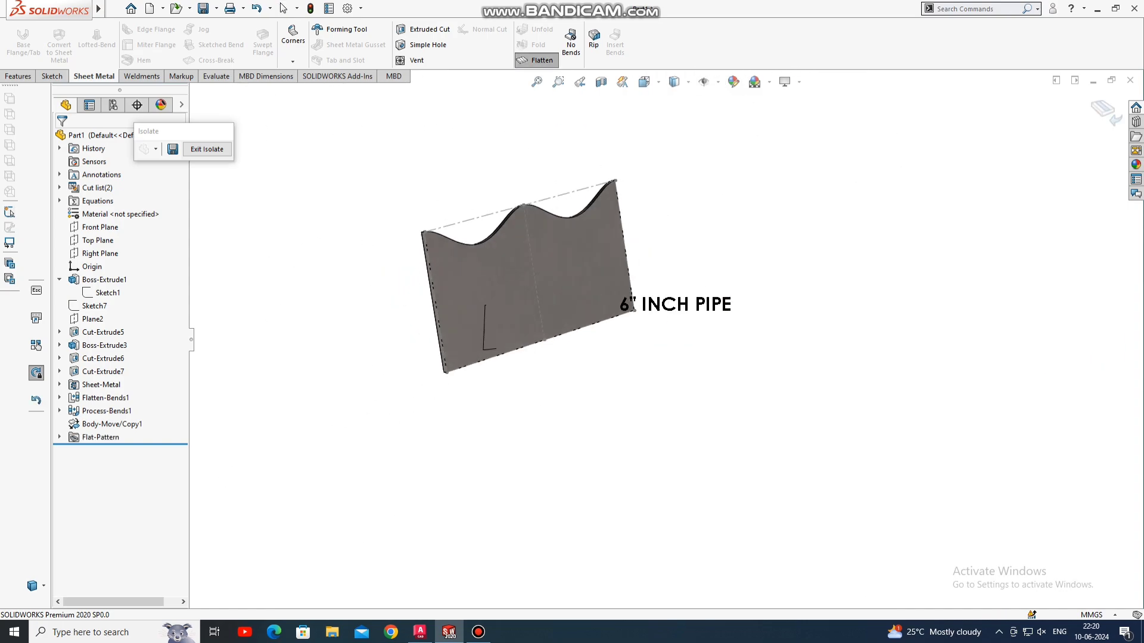
scroll(544, 268, "down", 3)
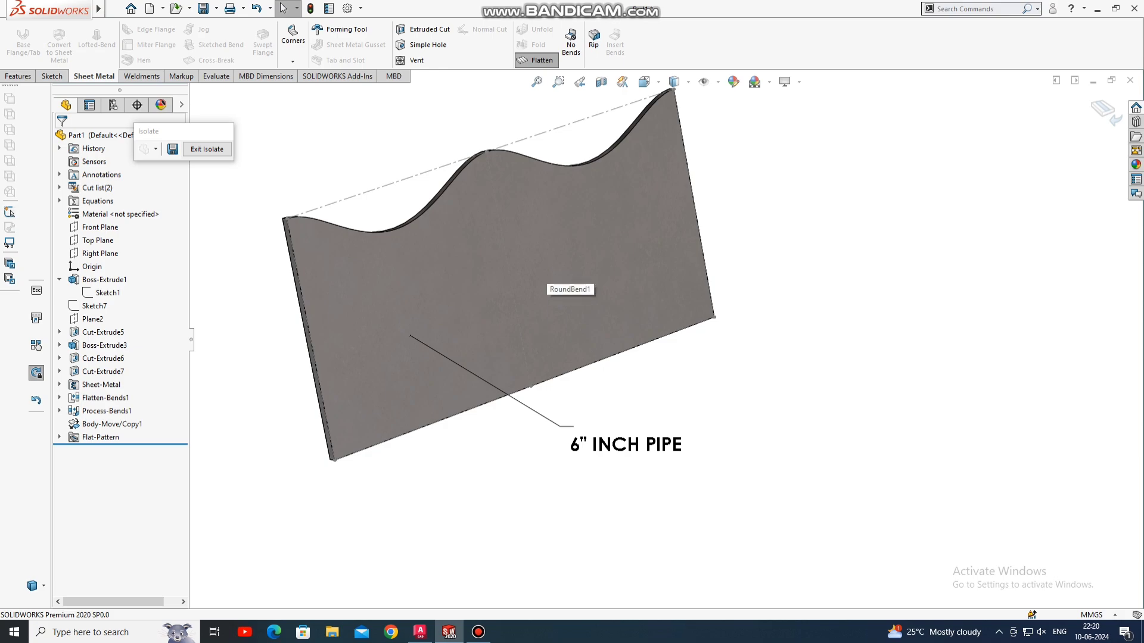
left_click(560, 280)
left_click(658, 213)
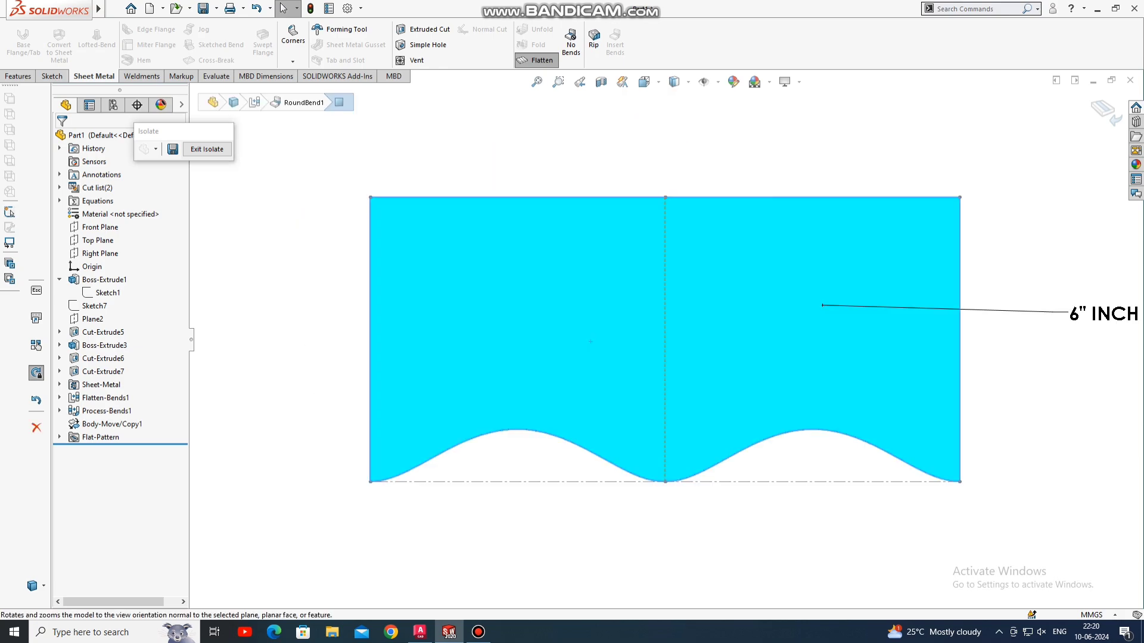
key("Escape")
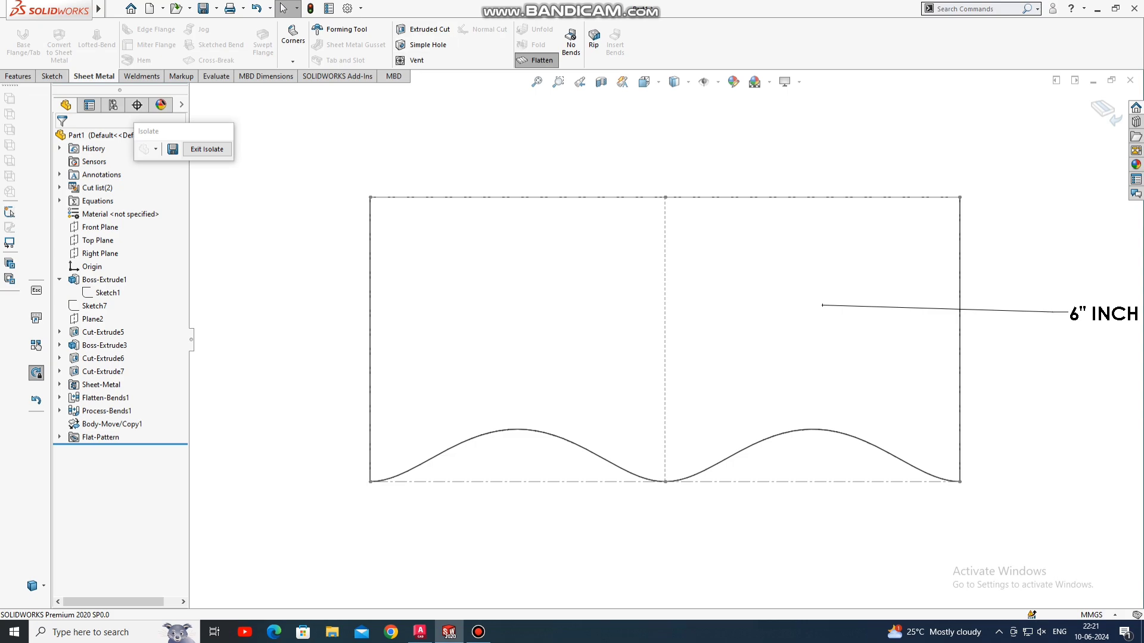
left_click(534, 60)
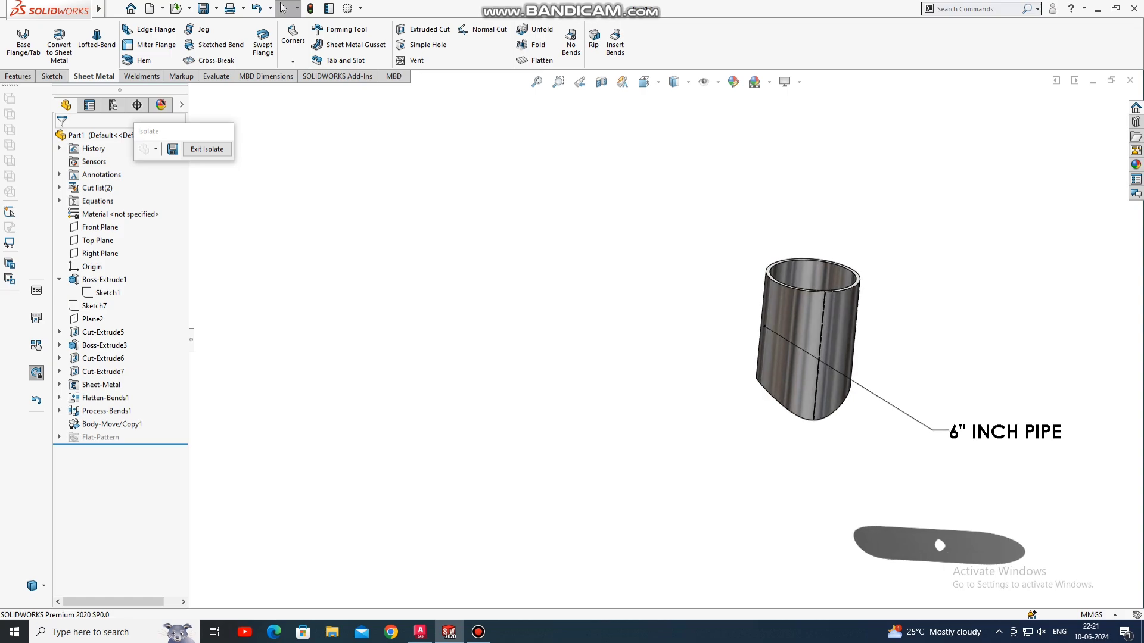
Show all bodies again and edit the Body-Move/Copy1 feature.
left_click(207, 148)
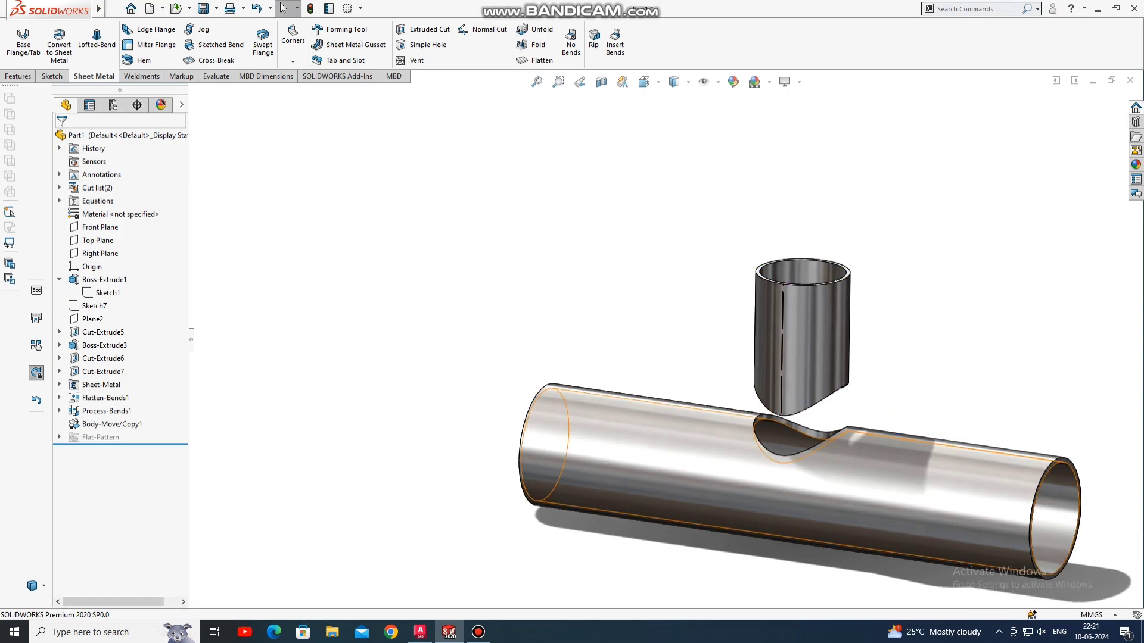
scroll(869, 482, "down", 3)
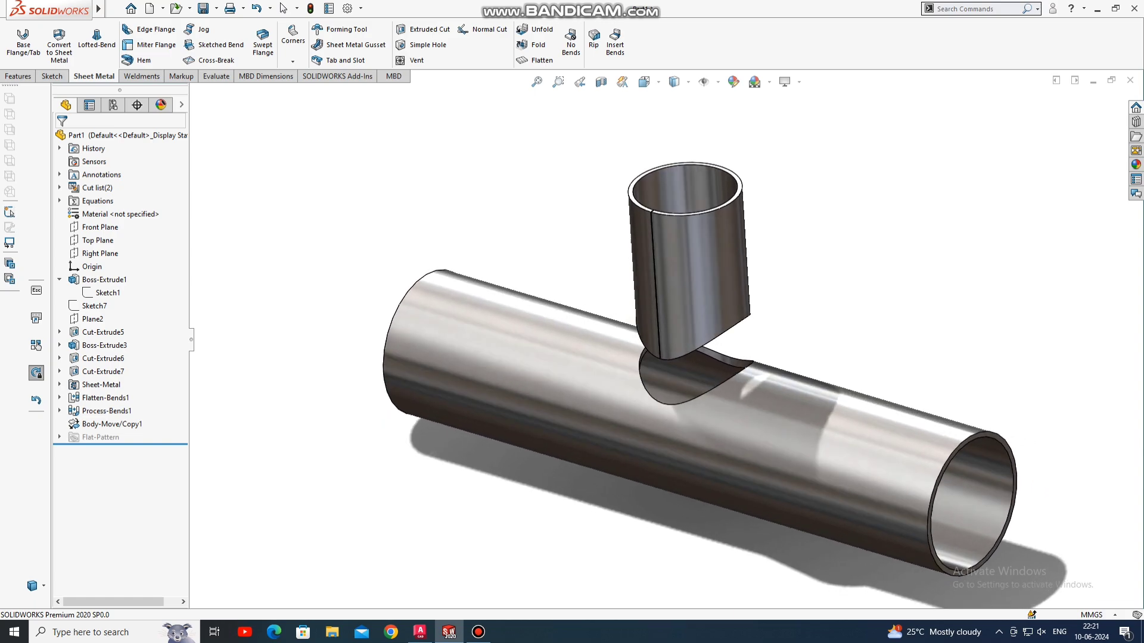
scroll(870, 482, "down", 2)
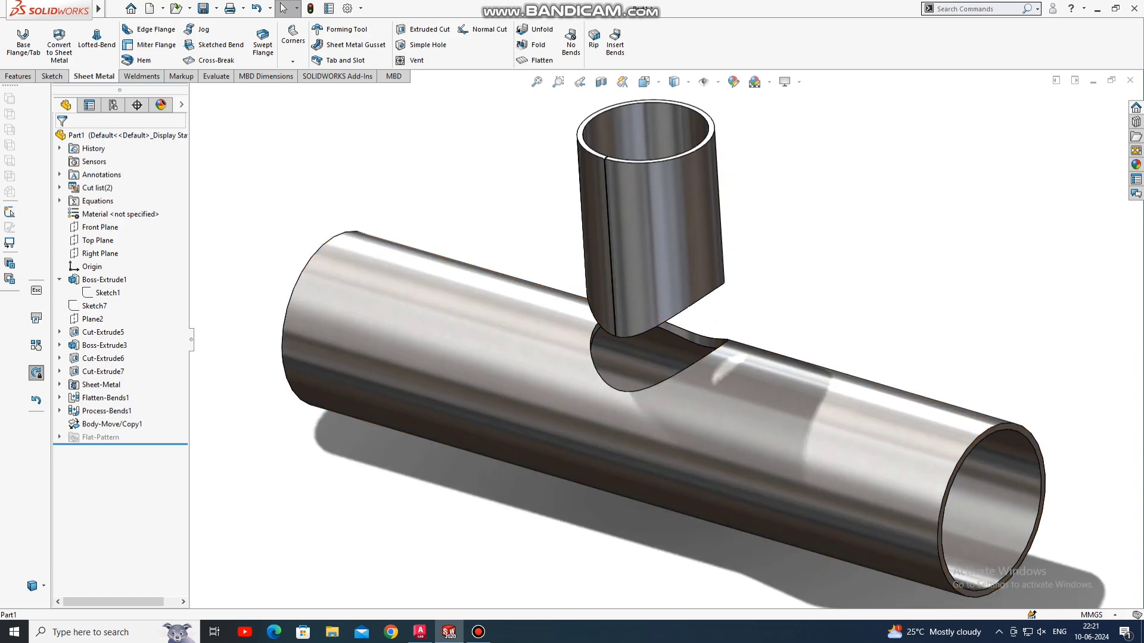
right_click(98, 423)
left_click(115, 348)
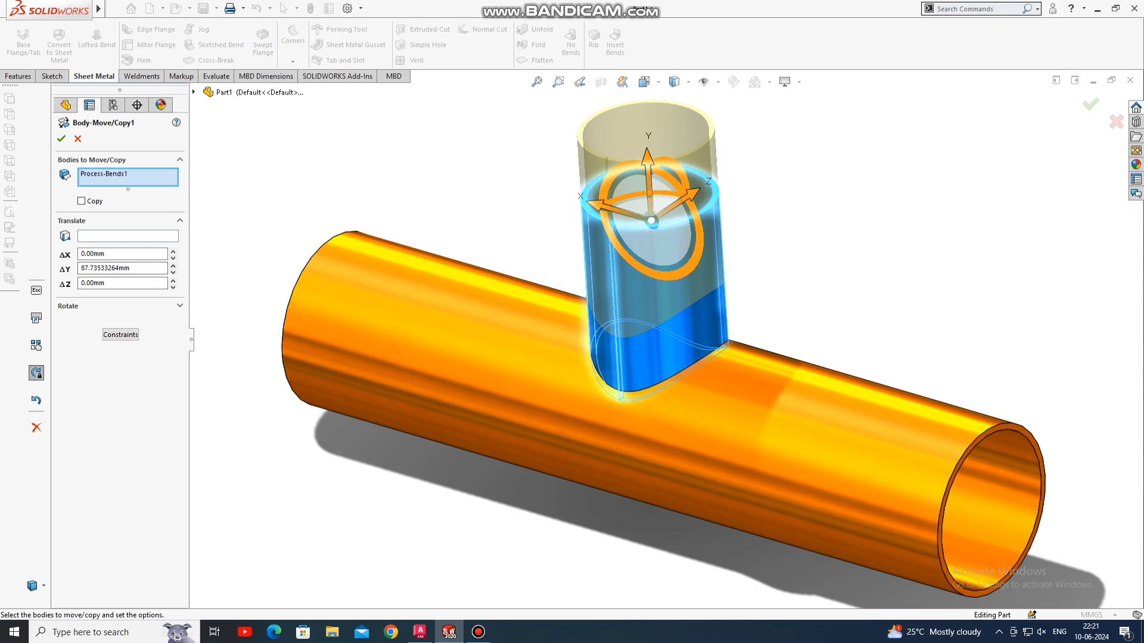
Set the branch pipe's vertical translation offset to 0.
left_click(173, 272)
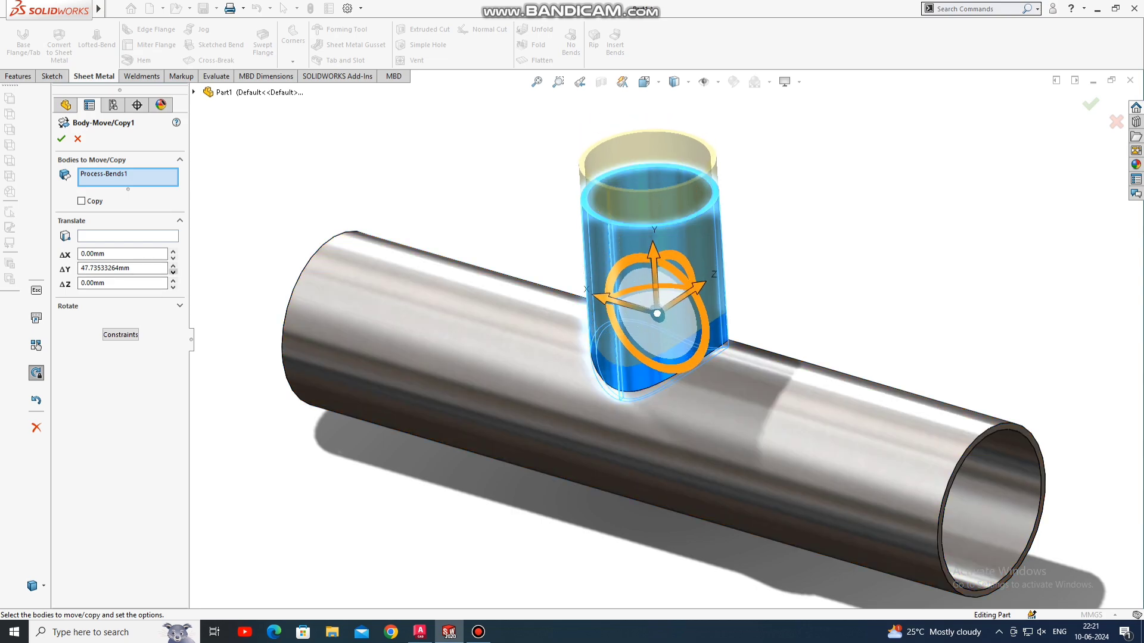
left_click(173, 272)
left_click(173, 272)
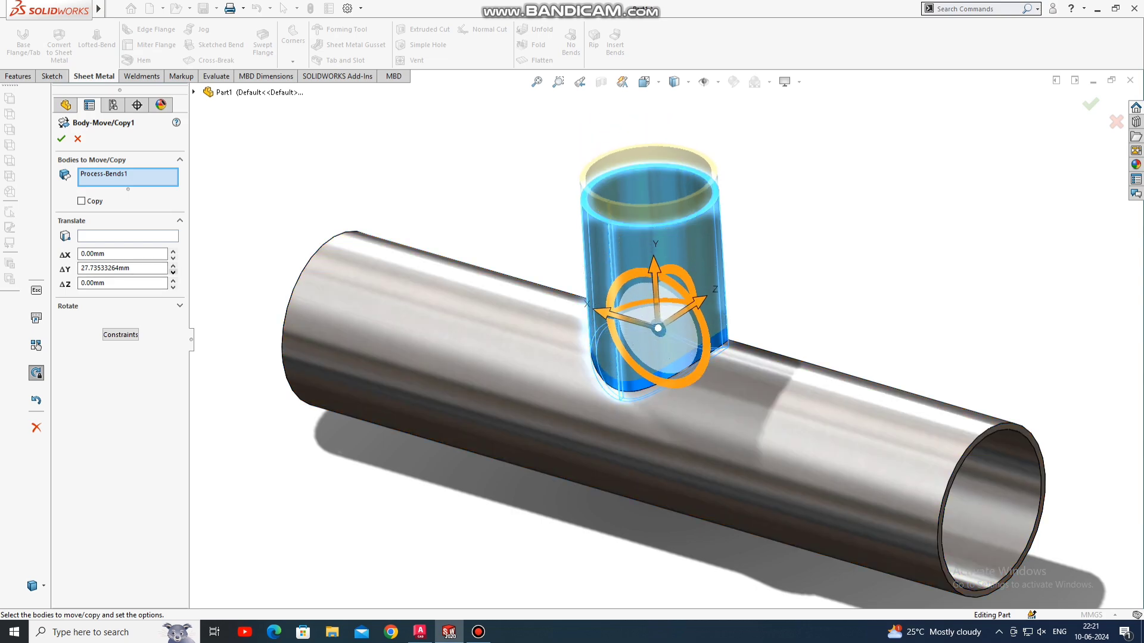
left_click(172, 271)
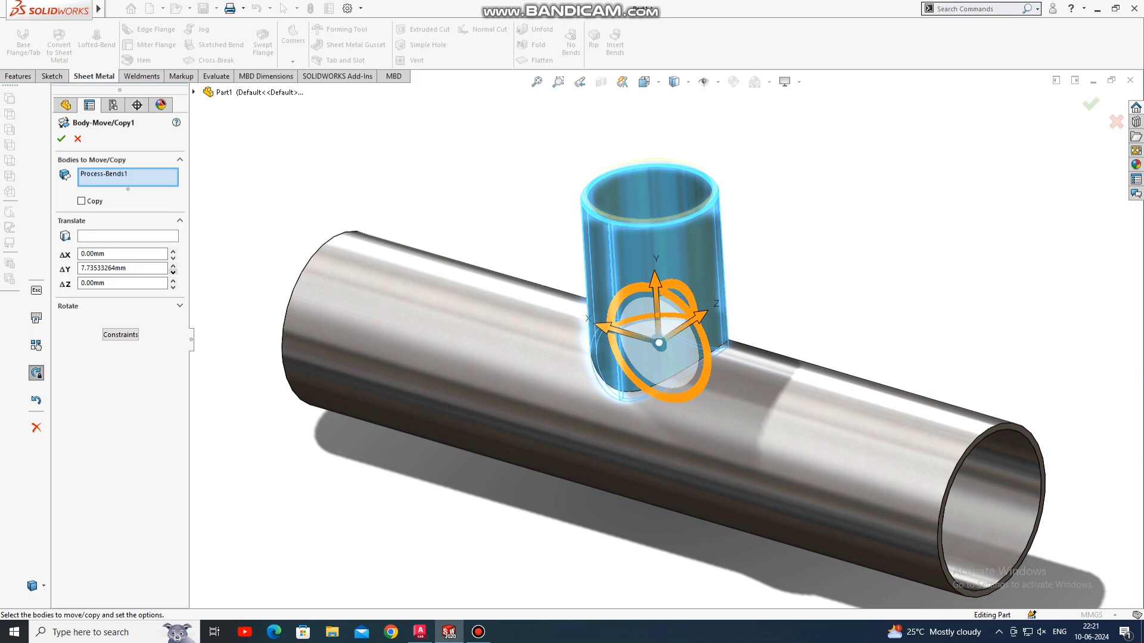
left_click(173, 271)
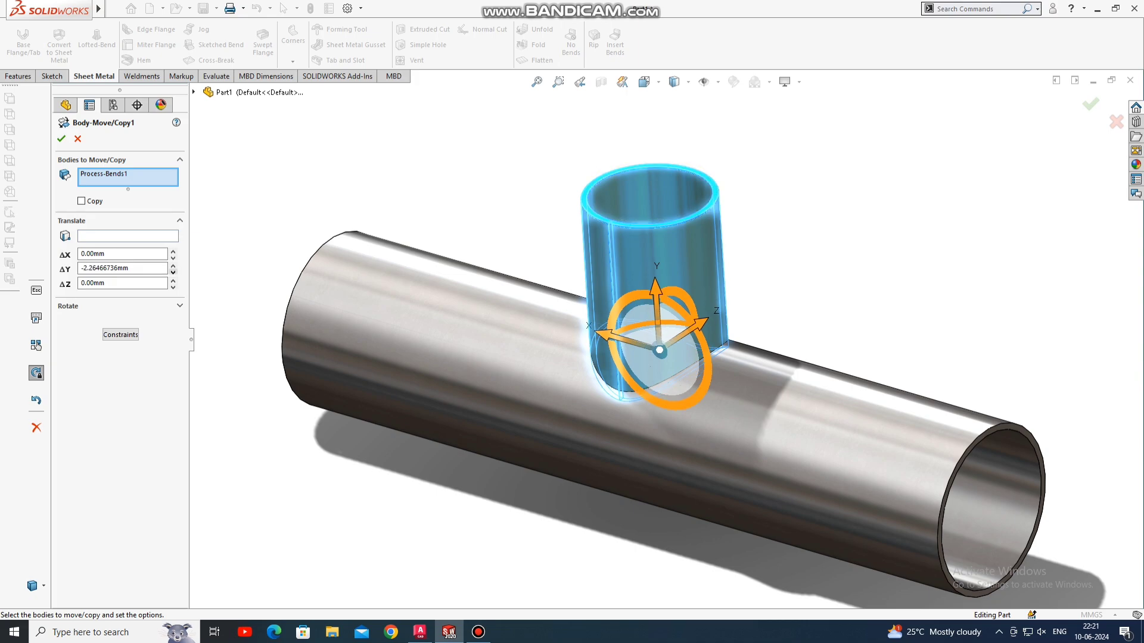
key("ctrl+a")
type("0")
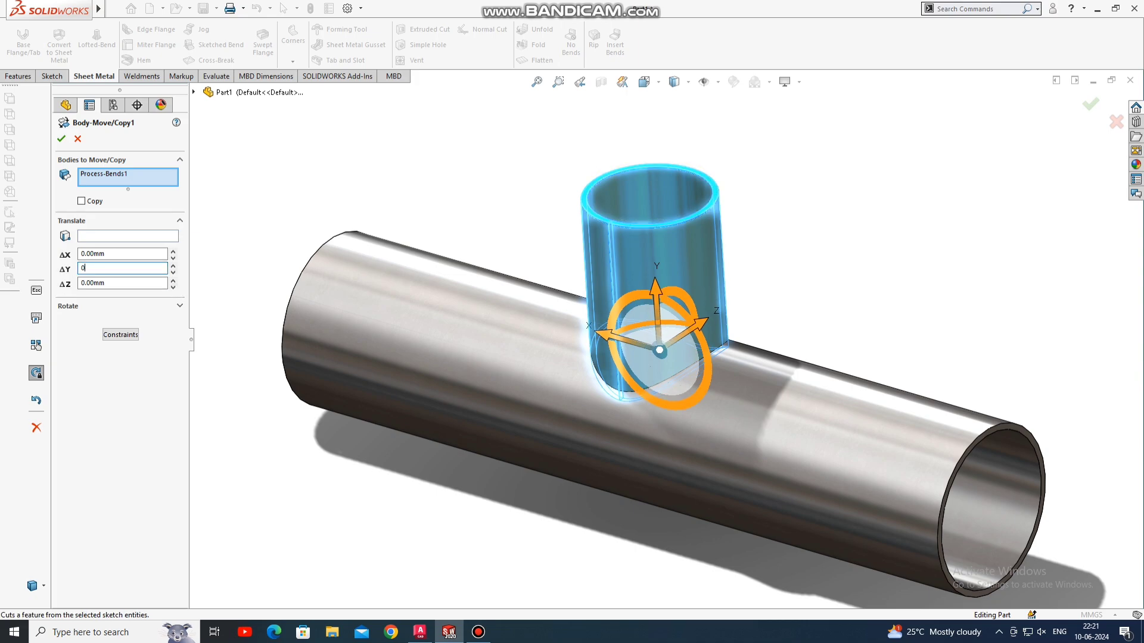
key("Return")
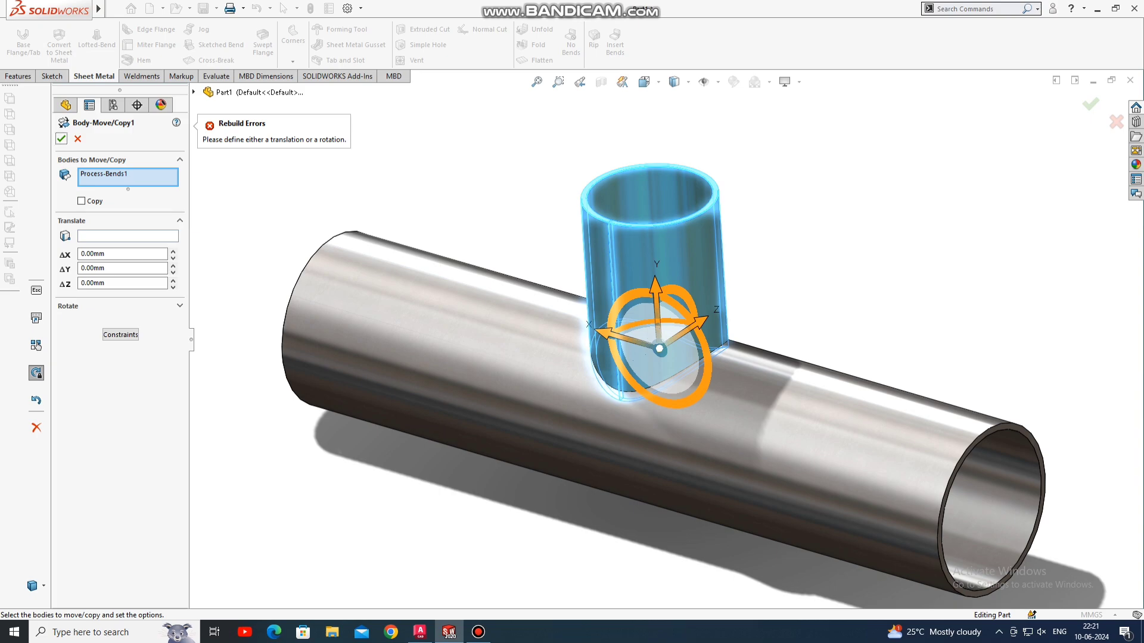
Switch to Copy mode with 1 copy and confirm, accepting the warning.
left_click(179, 220)
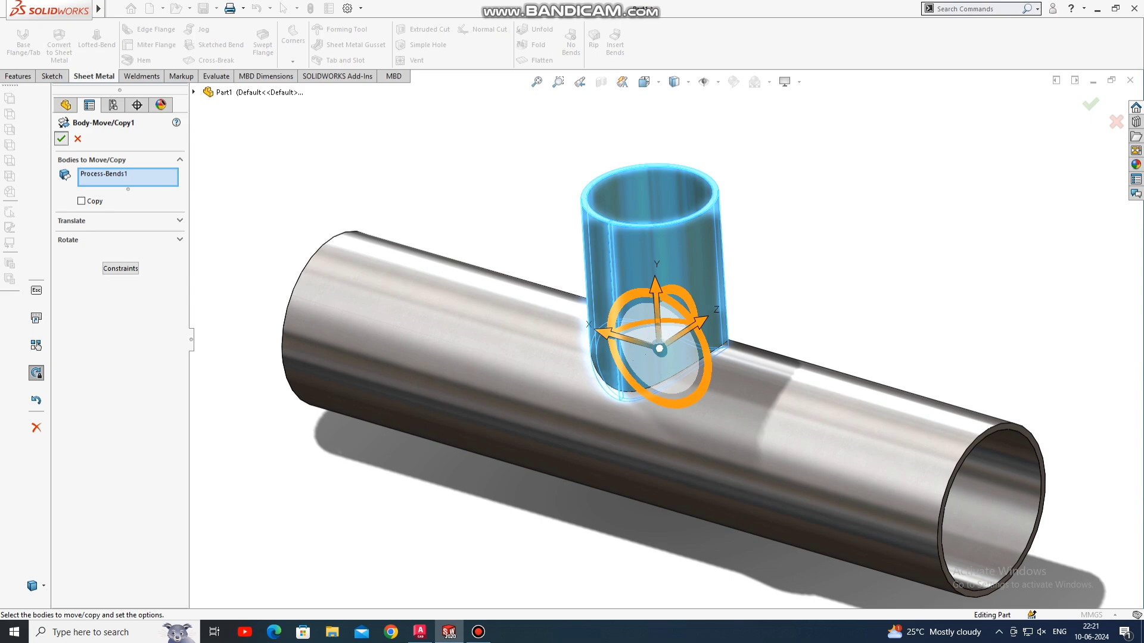
left_click(82, 201)
left_click(61, 139)
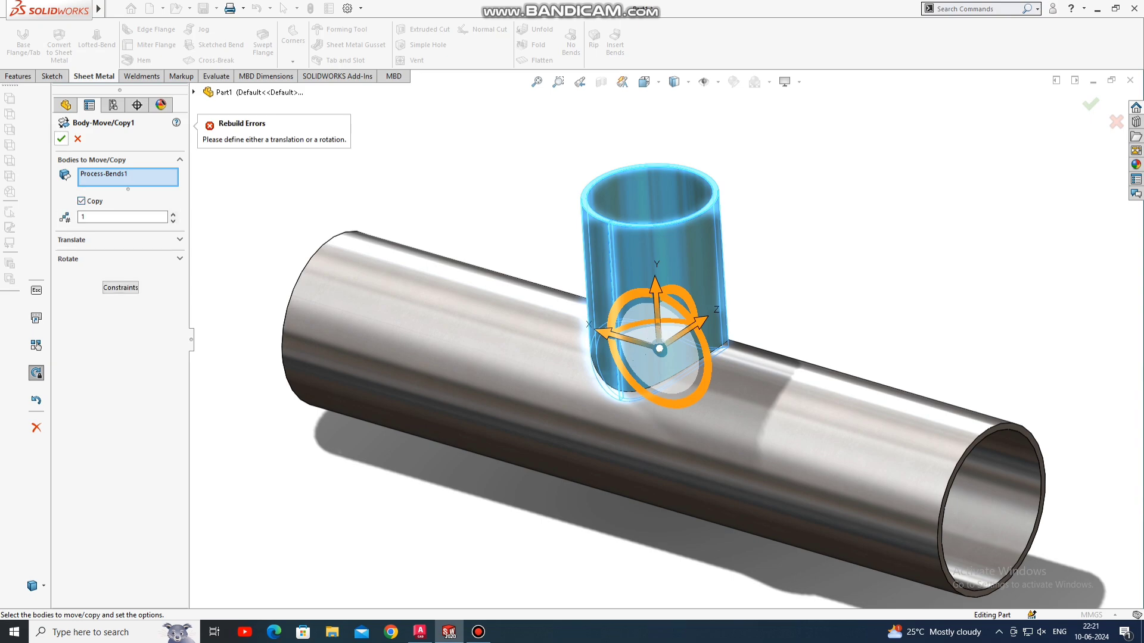
key("Return")
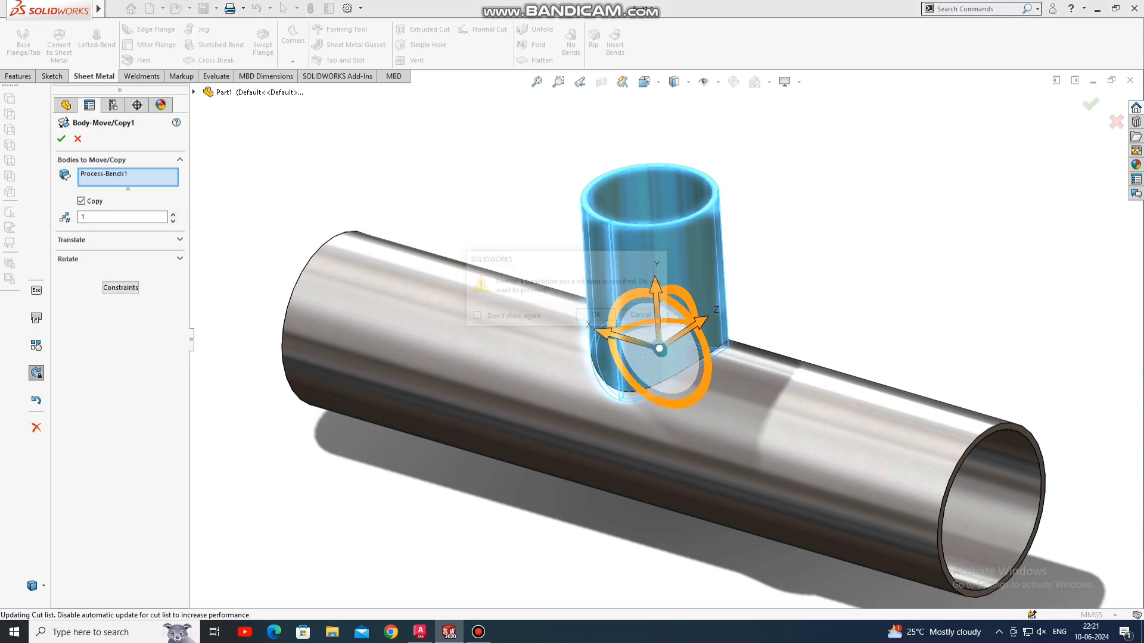
Rotate the tee with the arrow keys to review it from several sides.
key("Left")
key("Left")
key("Left")
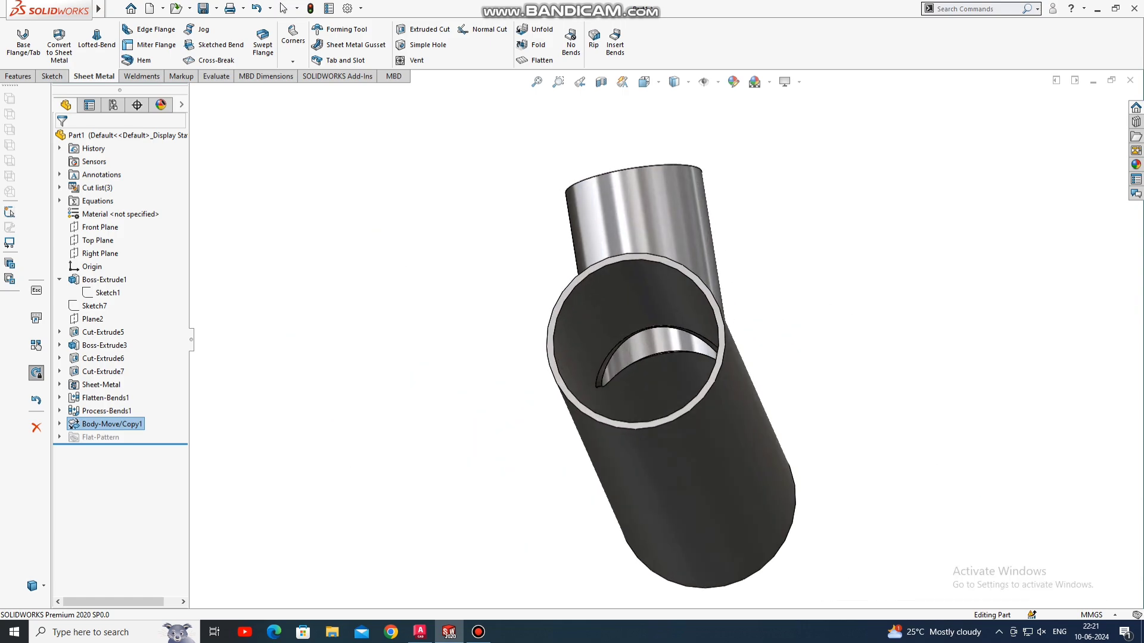
key("Right")
key("Right")
key("Right")
key("Down")
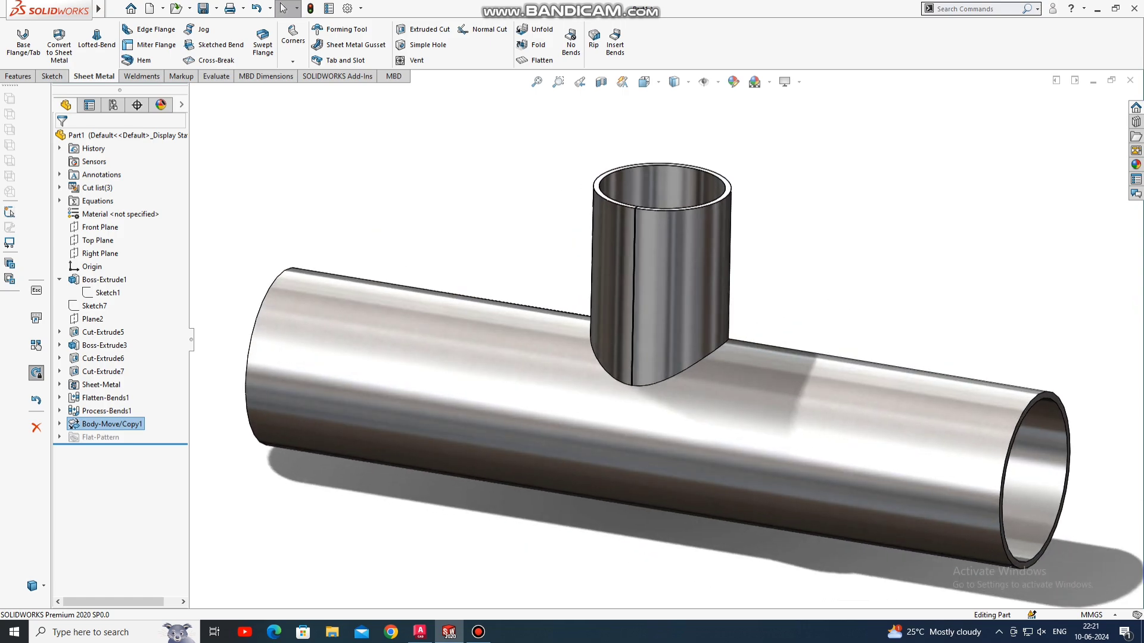
key("Left")
key("Down")
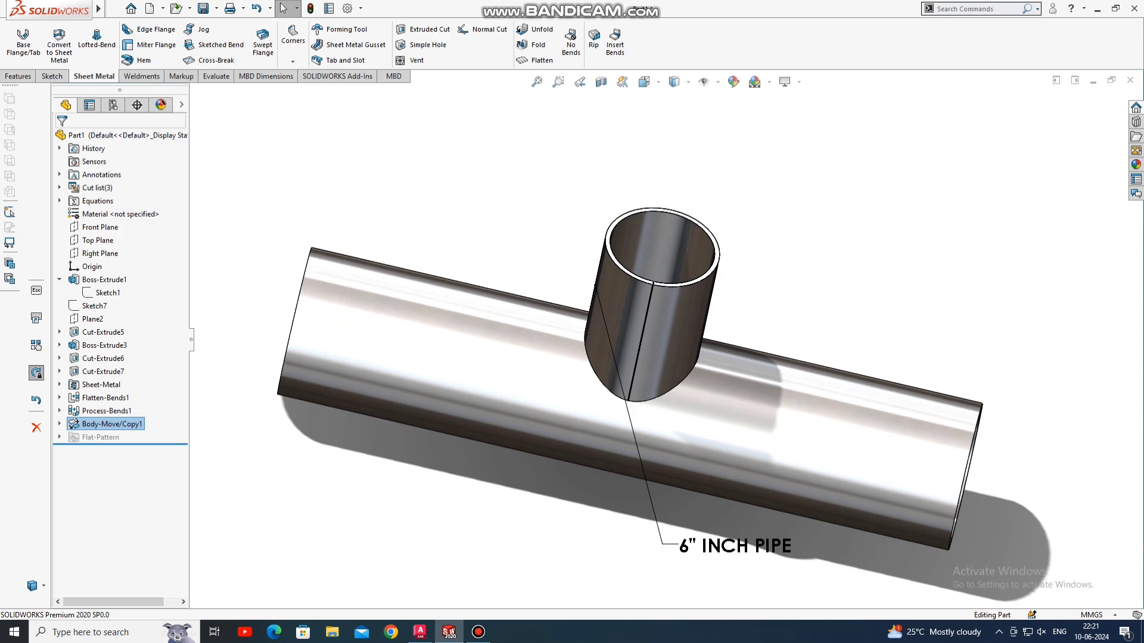
key("Left")
key("Left")
key("Down")
key("Left")
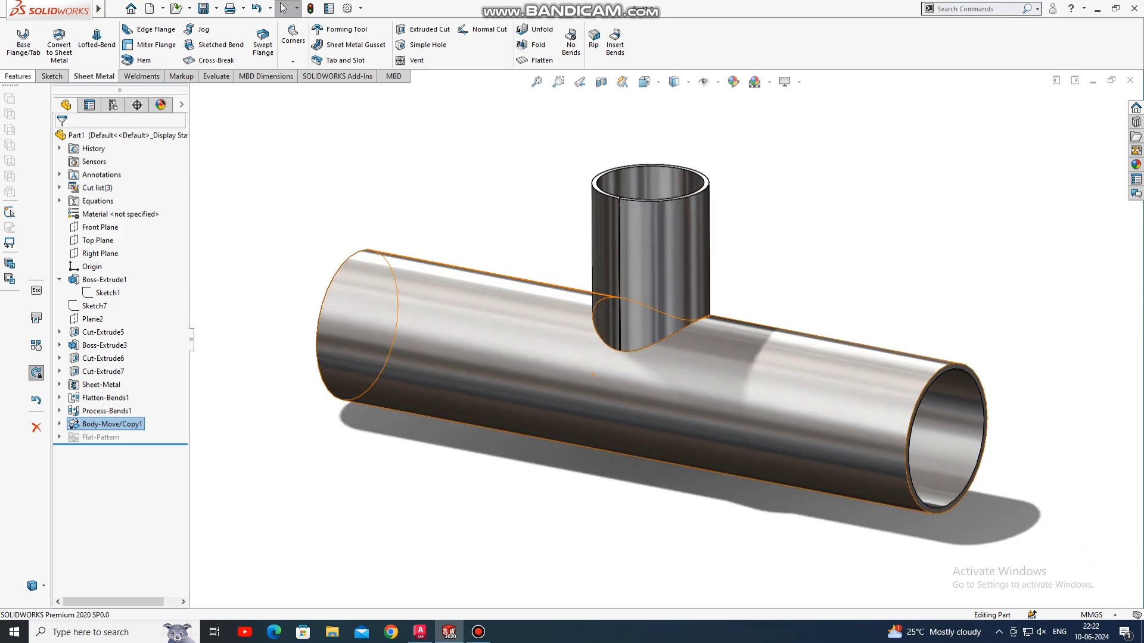
left_click(115, 9)
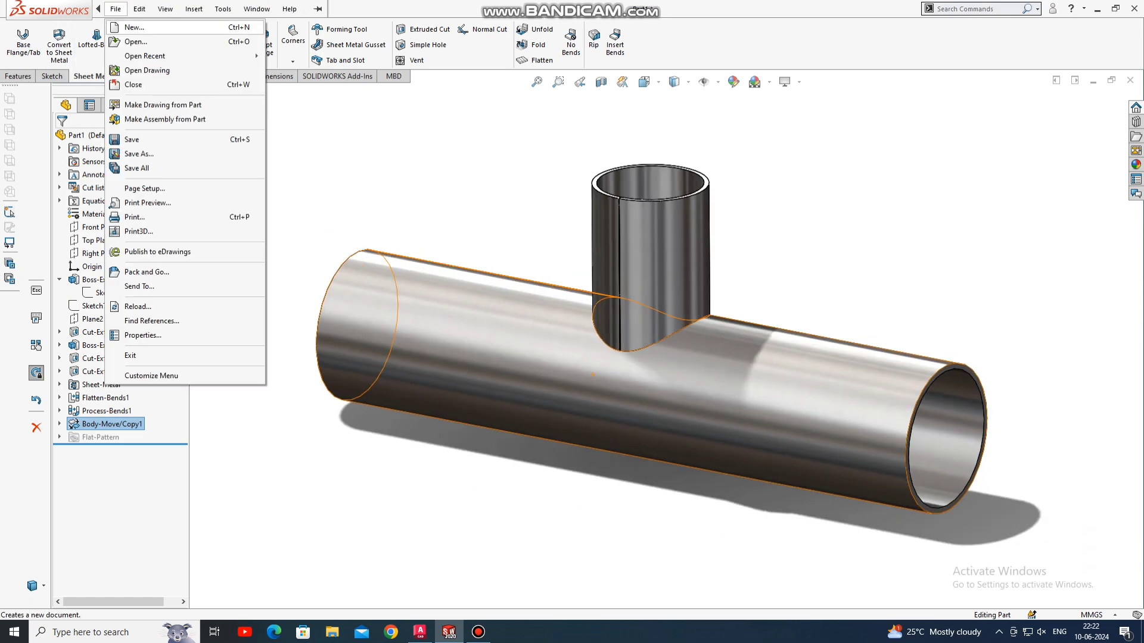
Create a new blank part, Part2, with the plain white scene background.
left_click(134, 27)
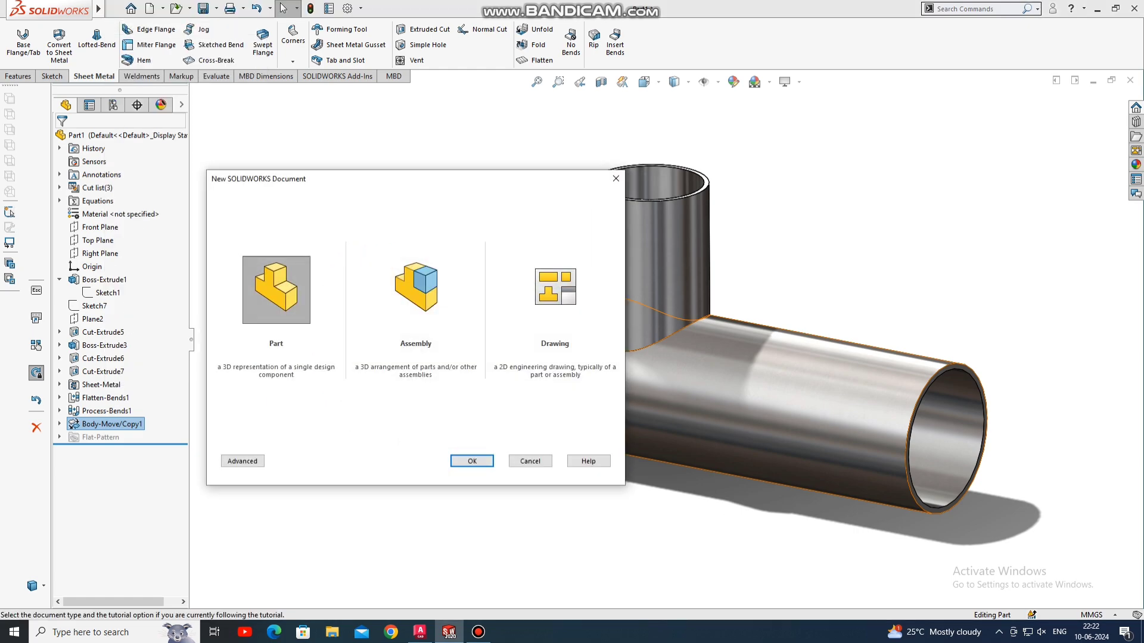
key("Return")
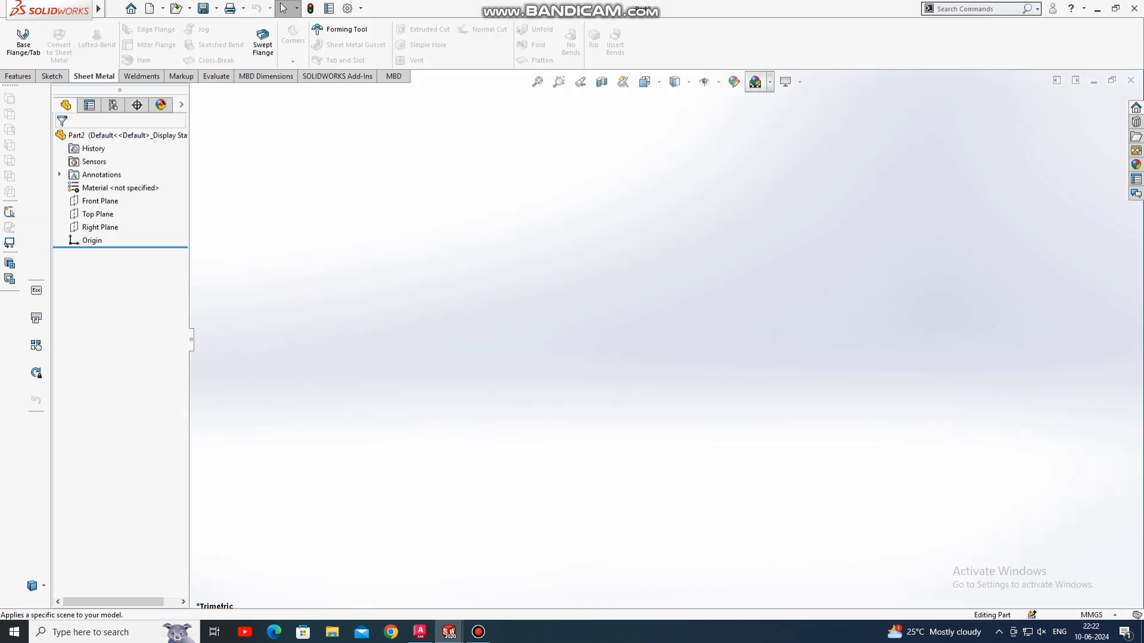
left_click(755, 81)
left_click(780, 115)
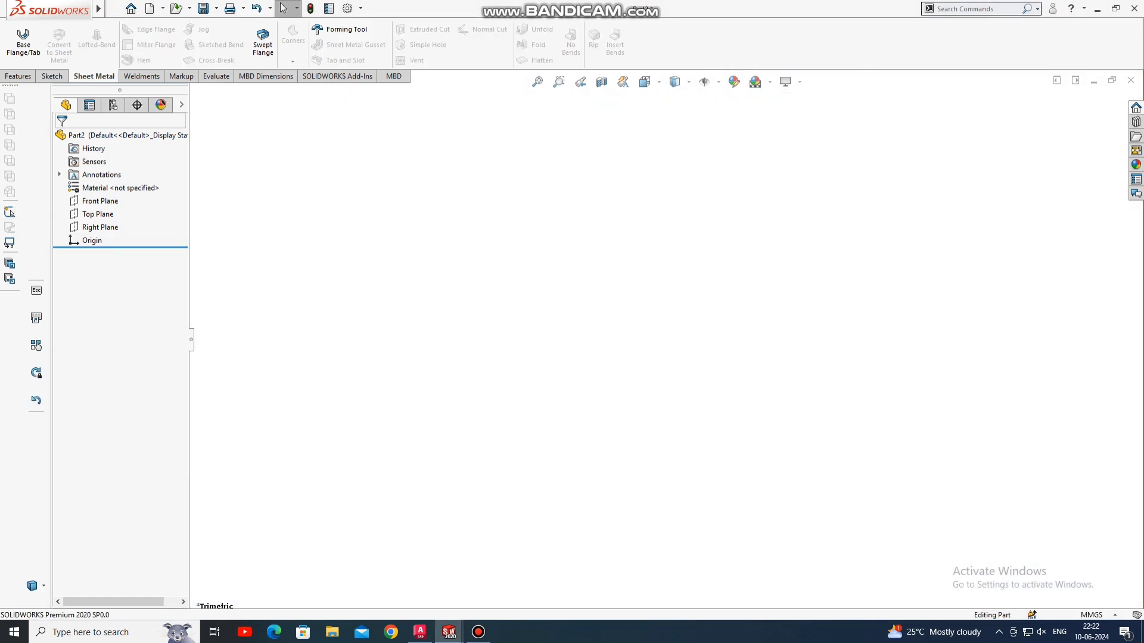
Sketch a circle centred on the origin on the Right Plane.
right_click(96, 227)
left_click(95, 213)
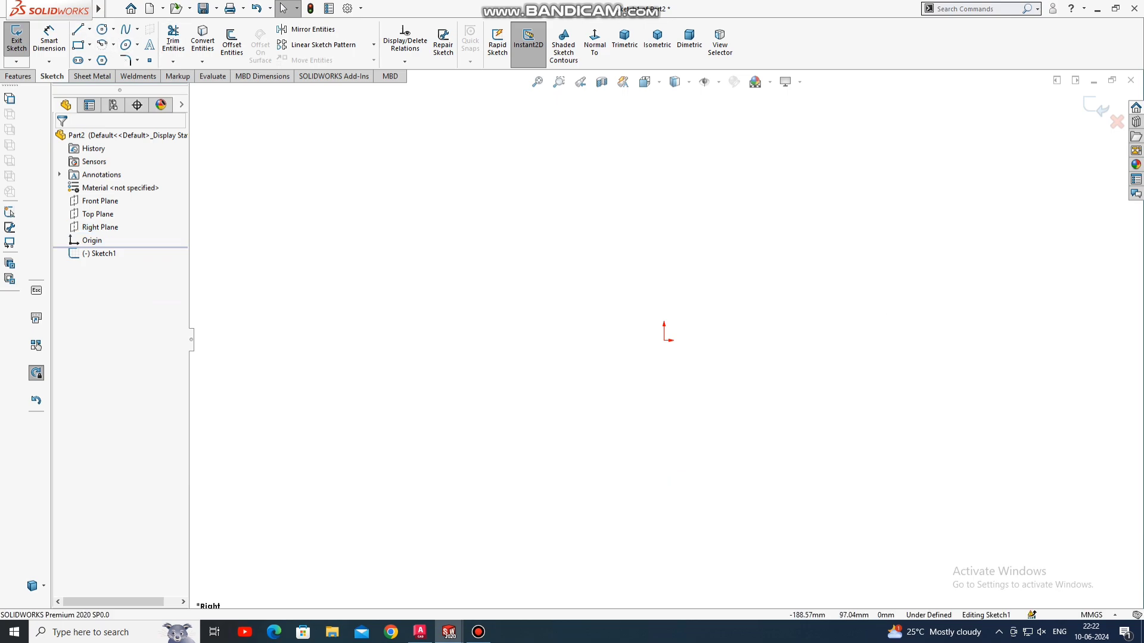
left_click(113, 29)
left_click(119, 43)
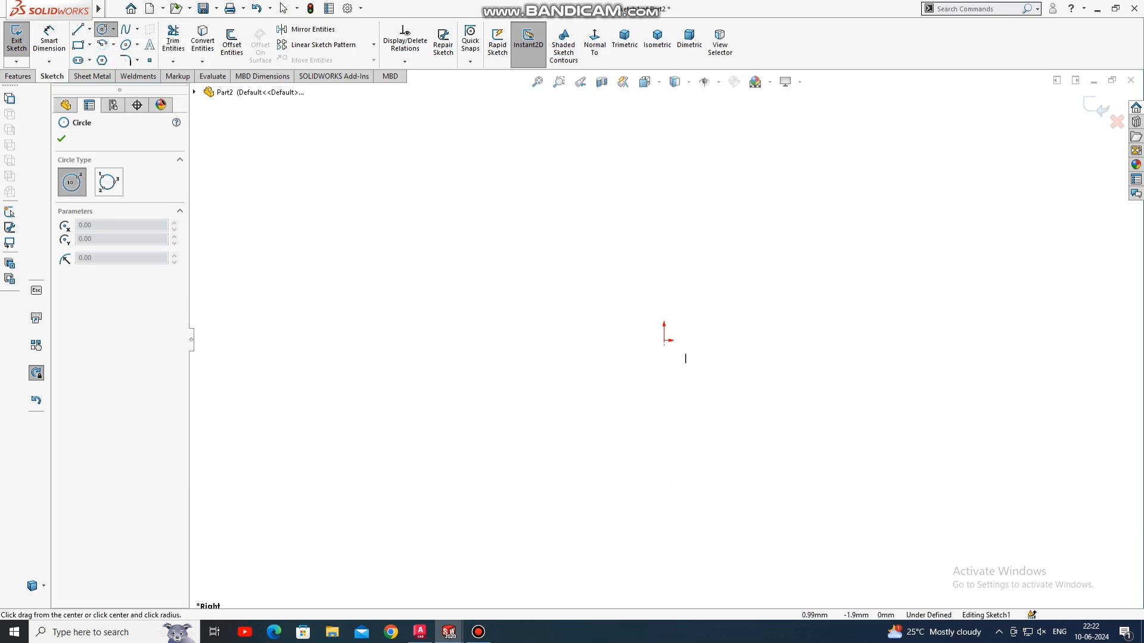
left_click(665, 340)
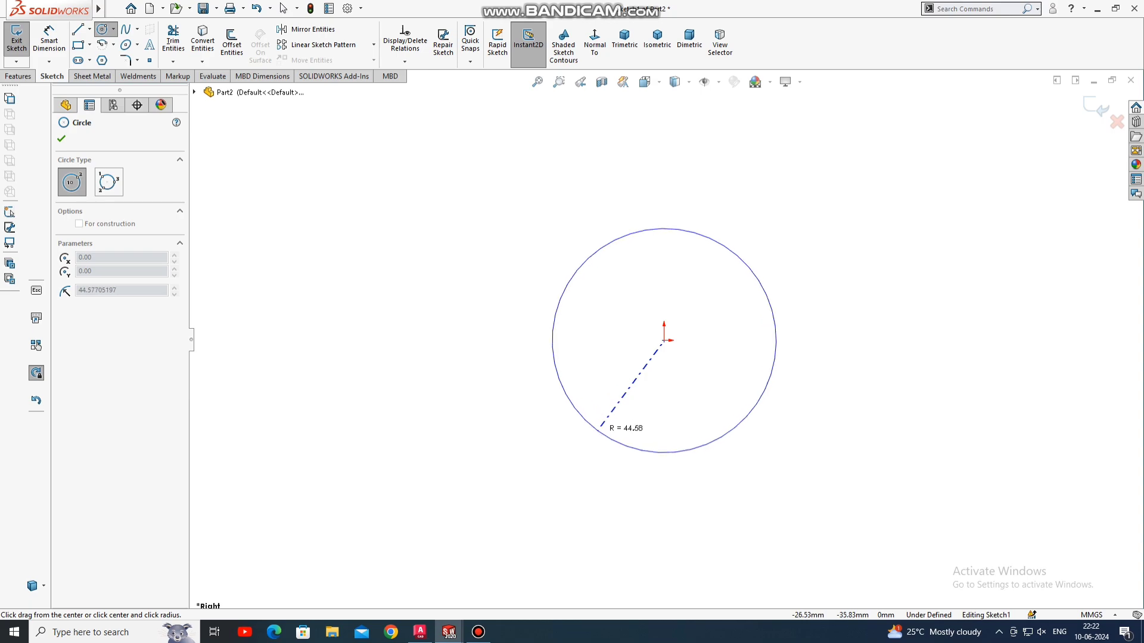
left_click(600, 425)
key("Escape")
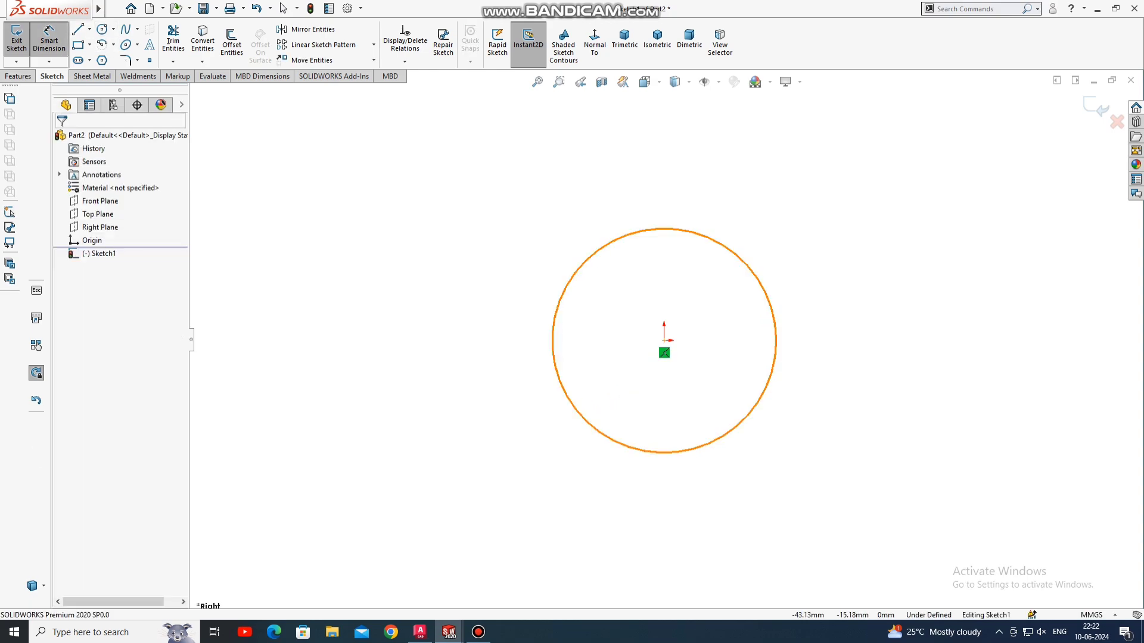
Dimension the circle's diameter to 168.3 mm.
left_click(597, 429)
left_click(49, 41)
left_click(426, 458)
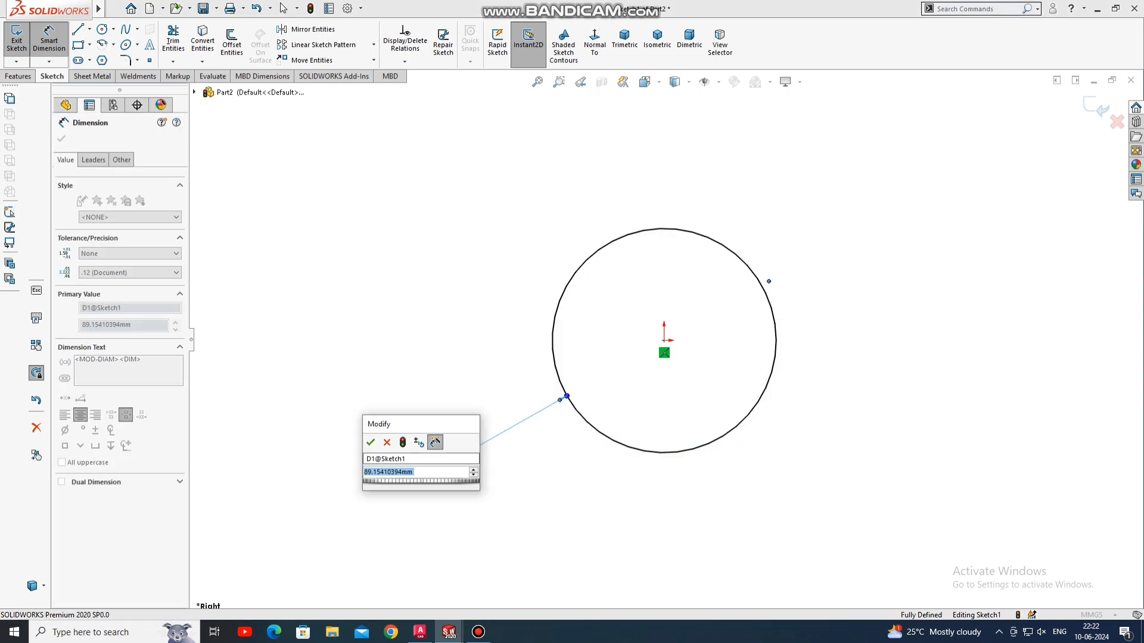
type("168.3")
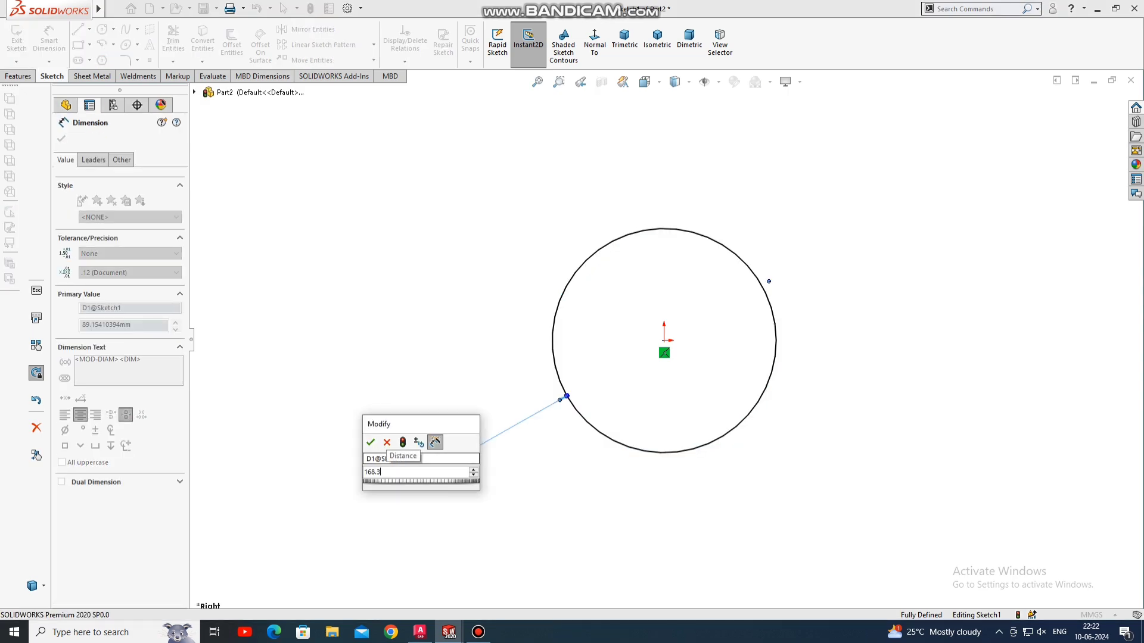
key("Return")
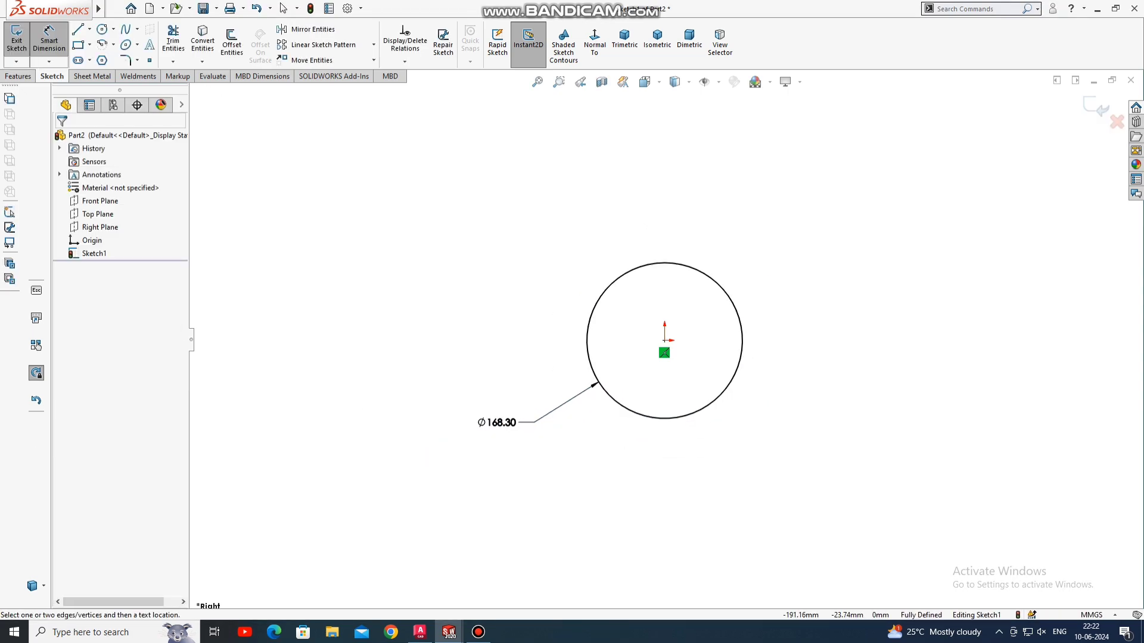
left_click(232, 42)
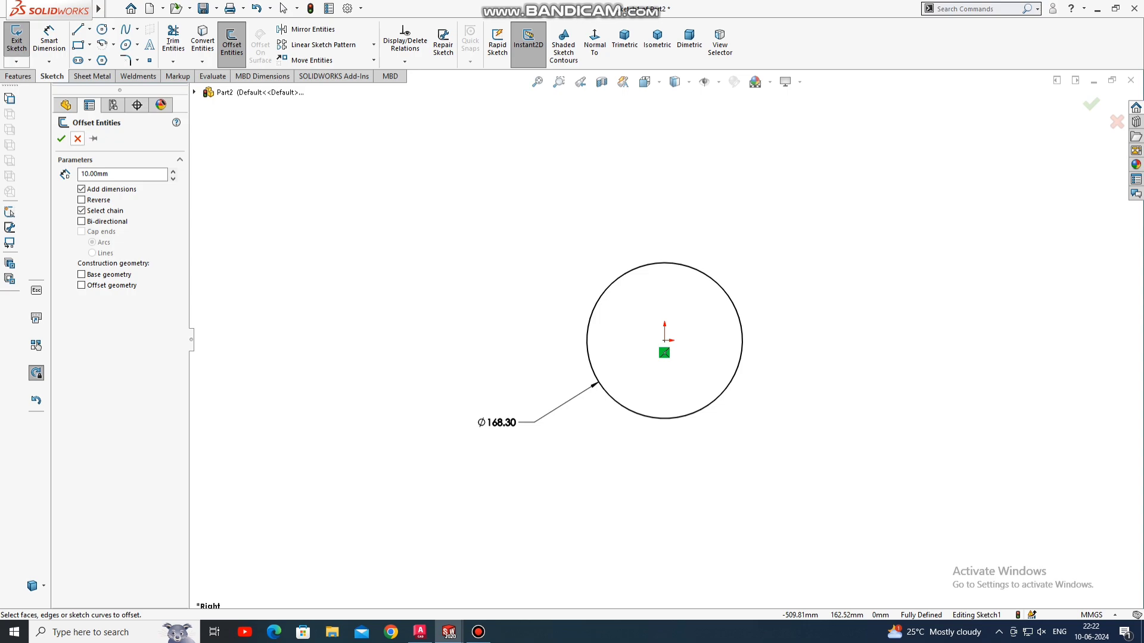
Change the circle's diameter dimension from 168.30 to 219.10 mm.
key("Escape")
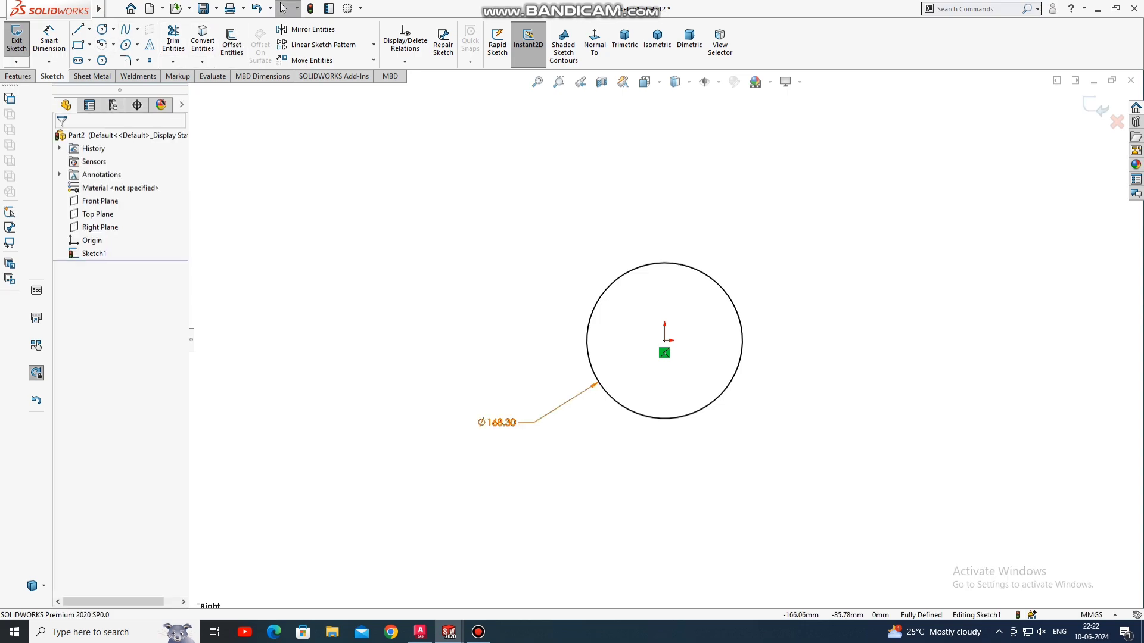
double_click(498, 422)
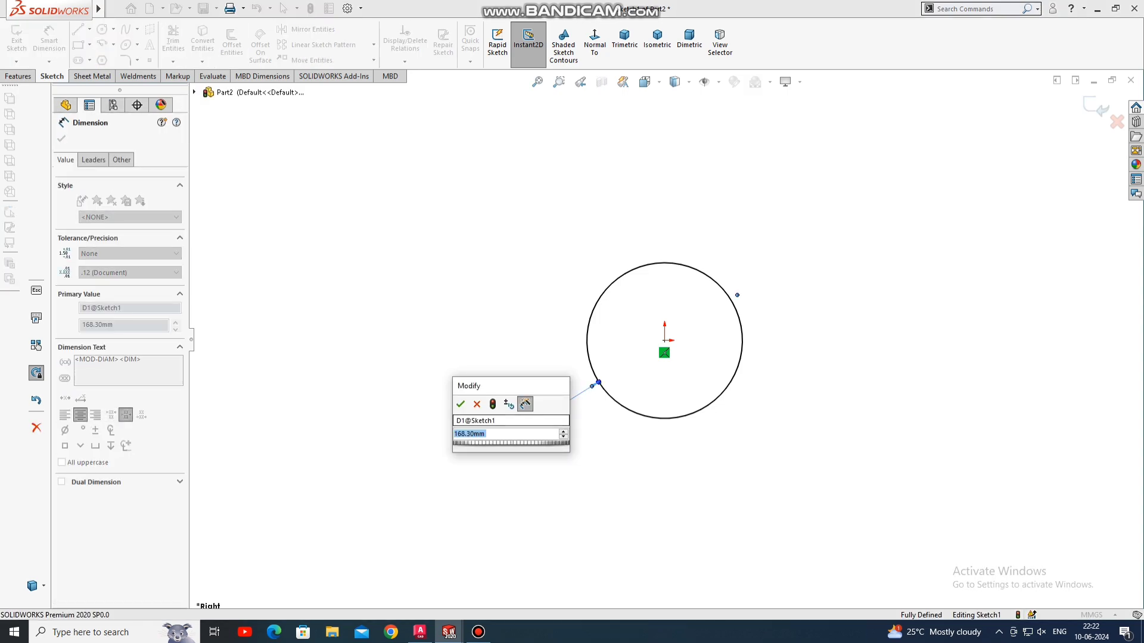
type("21")
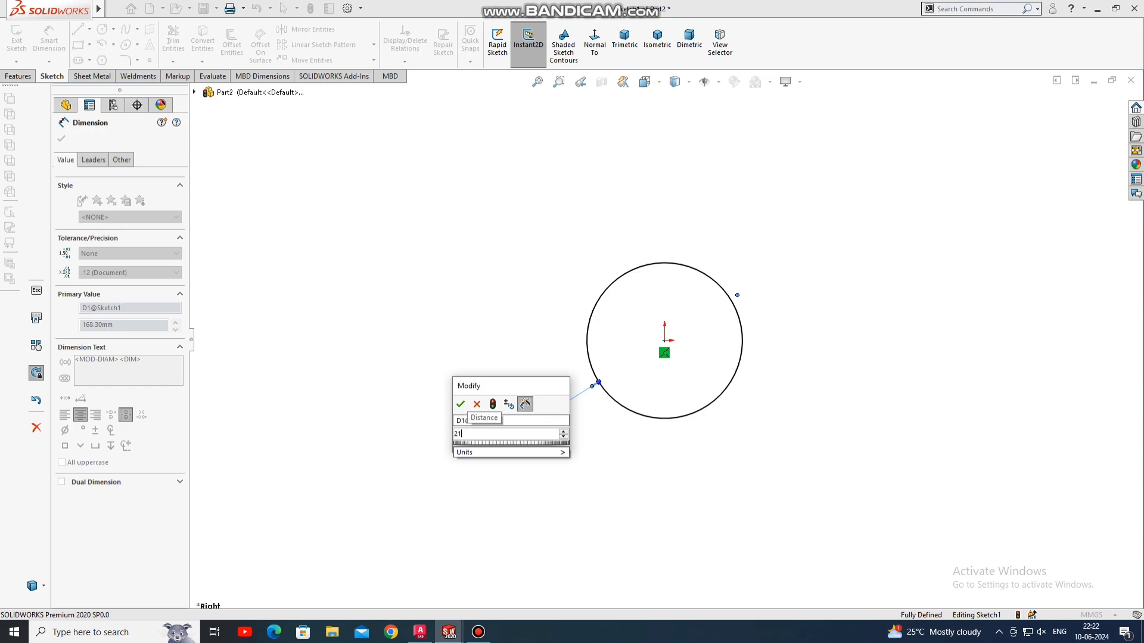
type("9.10")
key("Return")
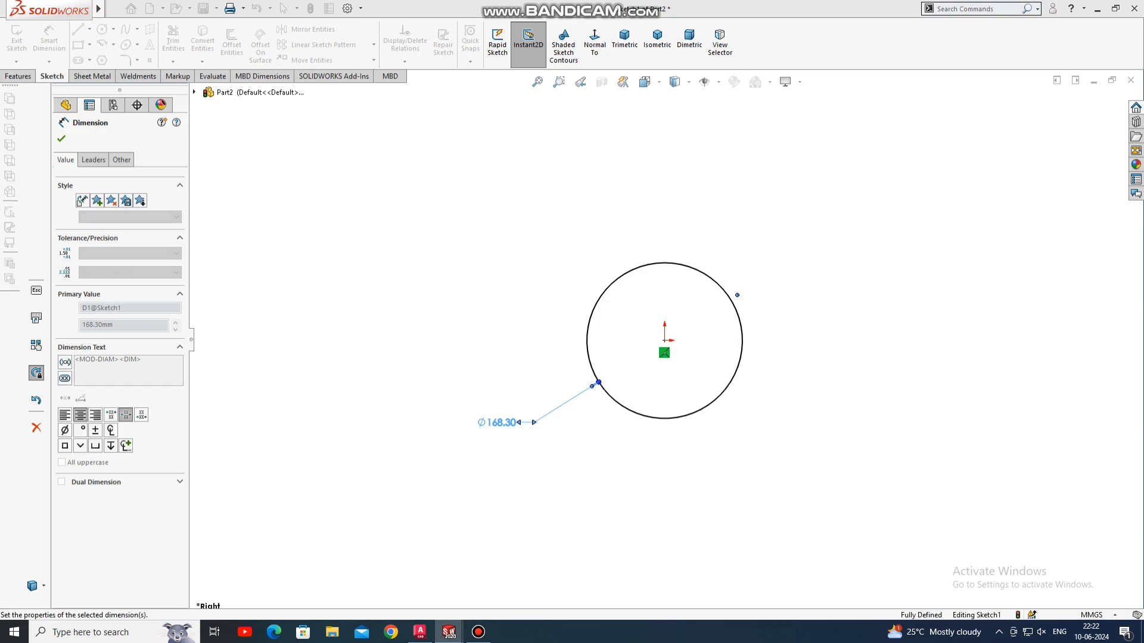
key("Escape")
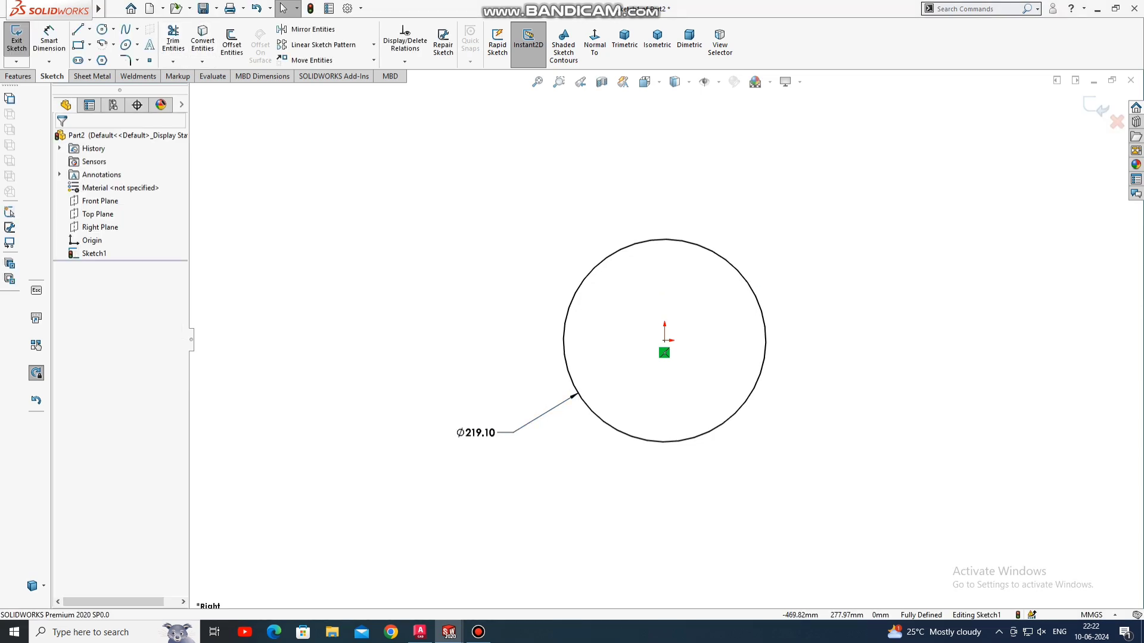
left_click(231, 41)
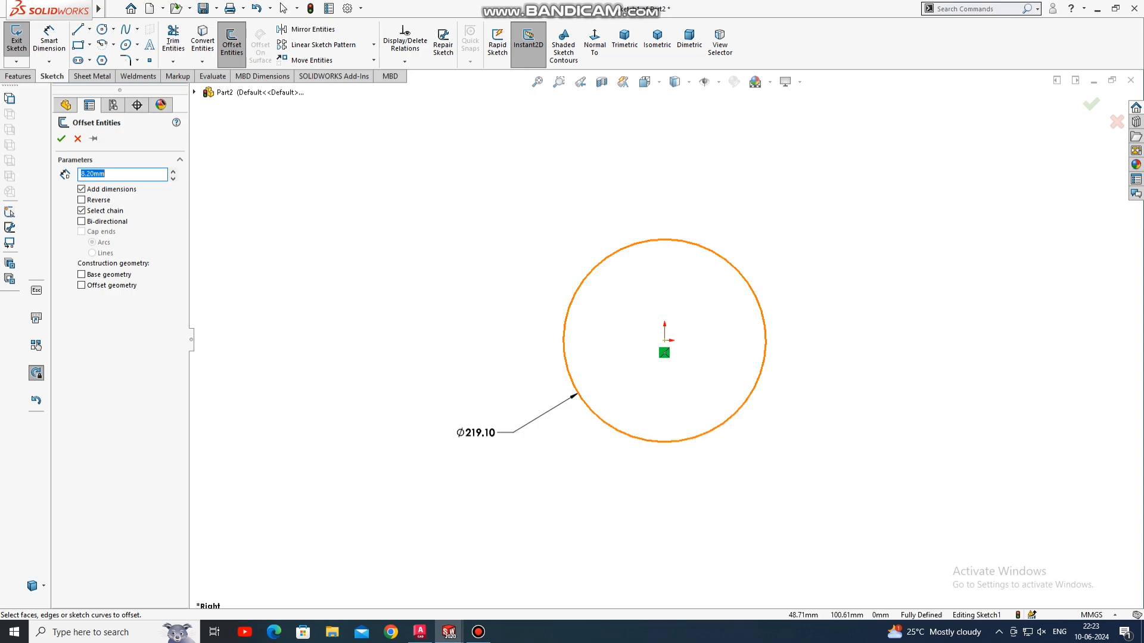
Offset the Ø219.10 circle 8.20 mm inward to form a ring, viewed at an angle.
left_click(563, 340)
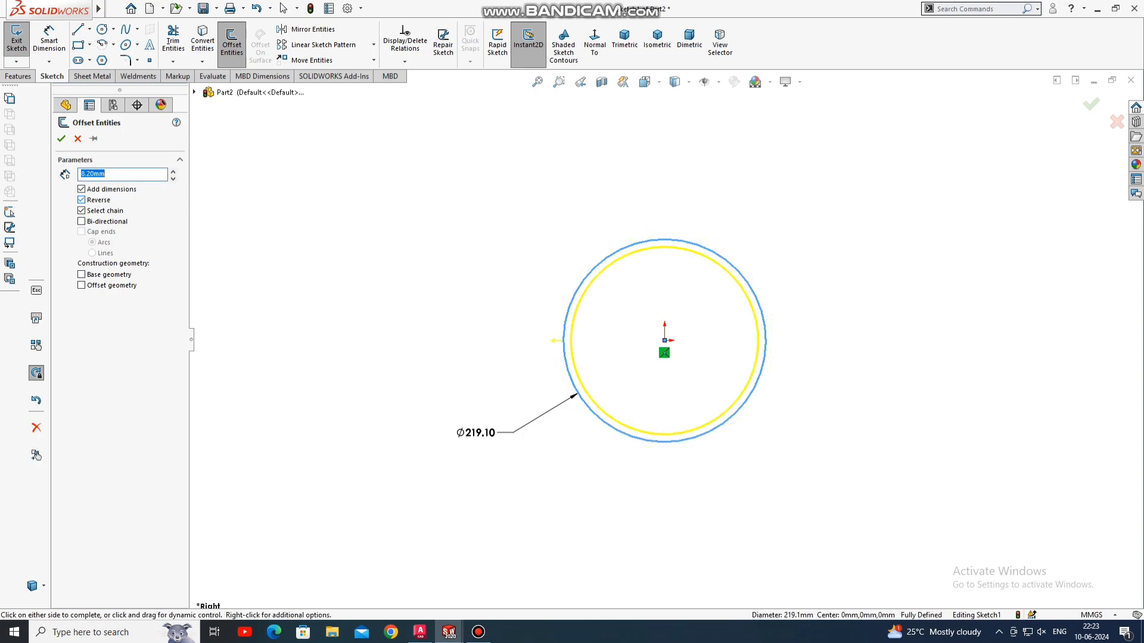
key("Return")
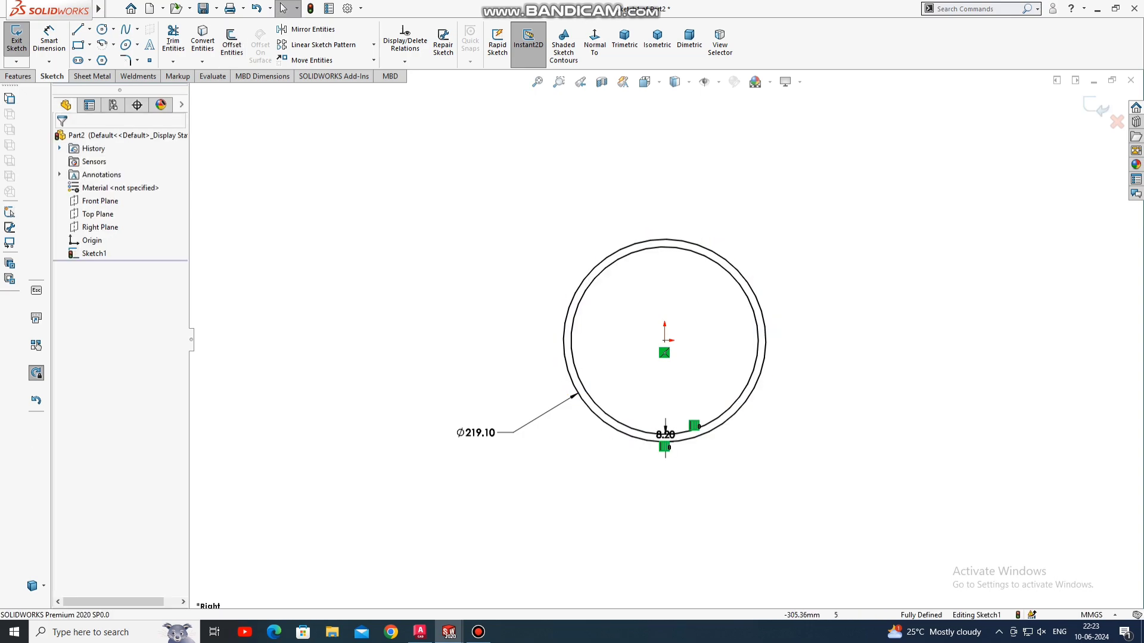
middle_click_drag(691, 465, 676, 441)
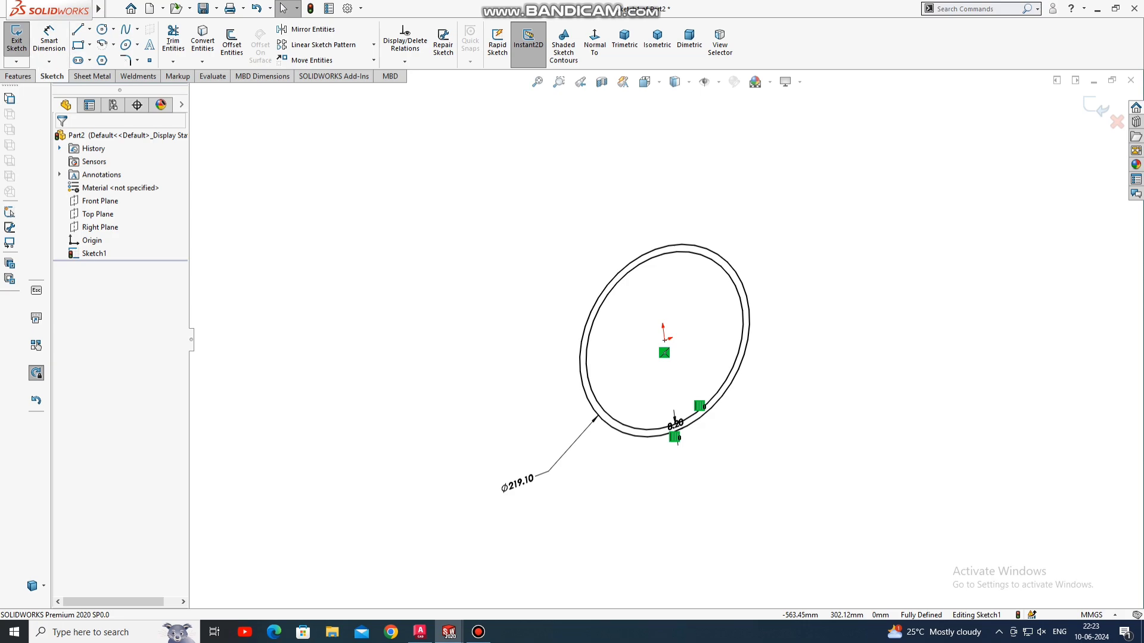
left_click(18, 76)
left_click(21, 40)
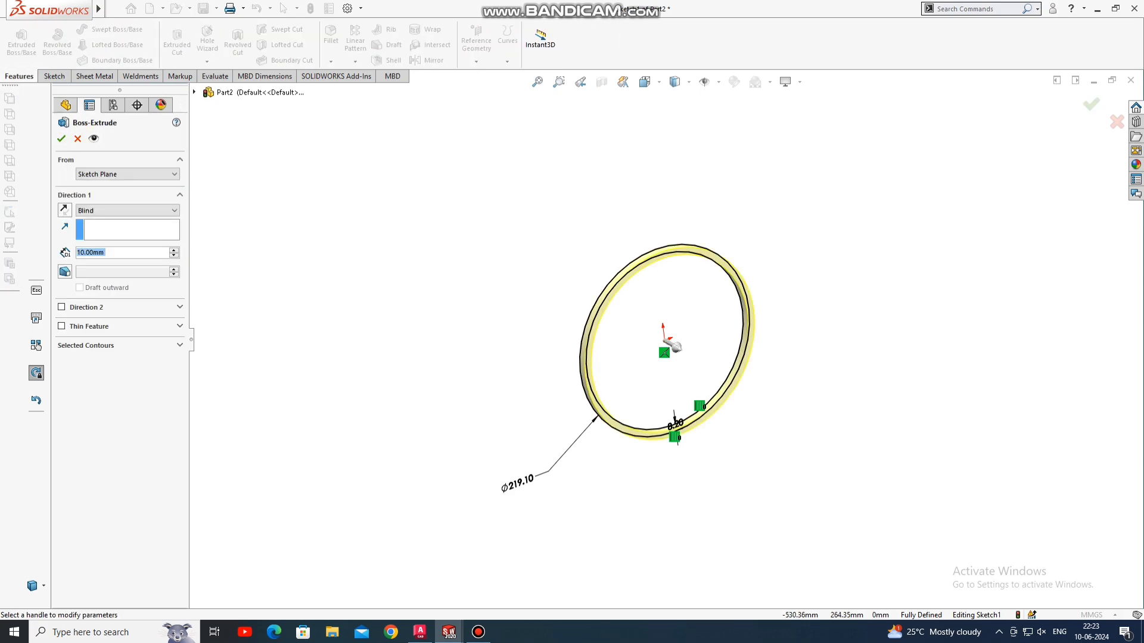
Extrude the ring 1000 mm with a Mid Plane end condition.
type("1000")
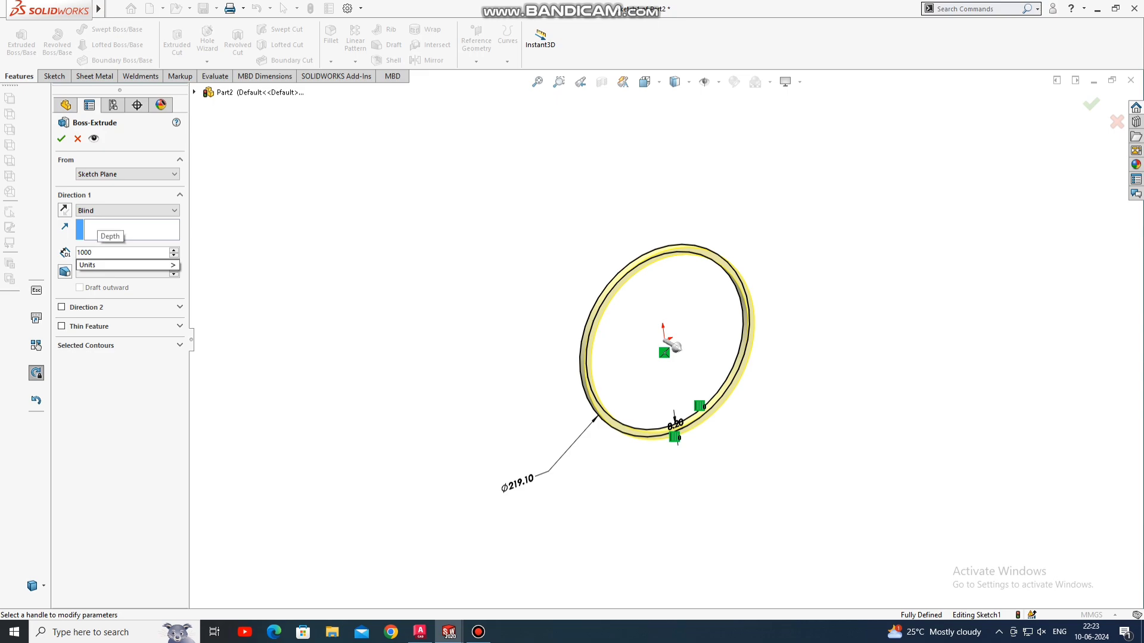
key("Return")
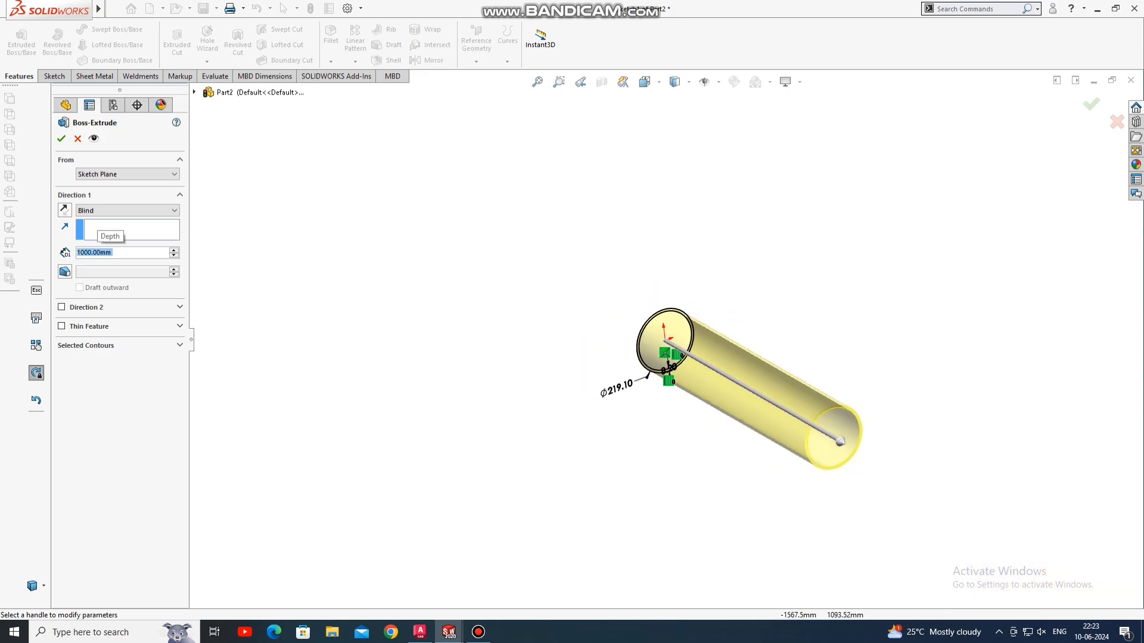
left_click(126, 210)
left_click(96, 252)
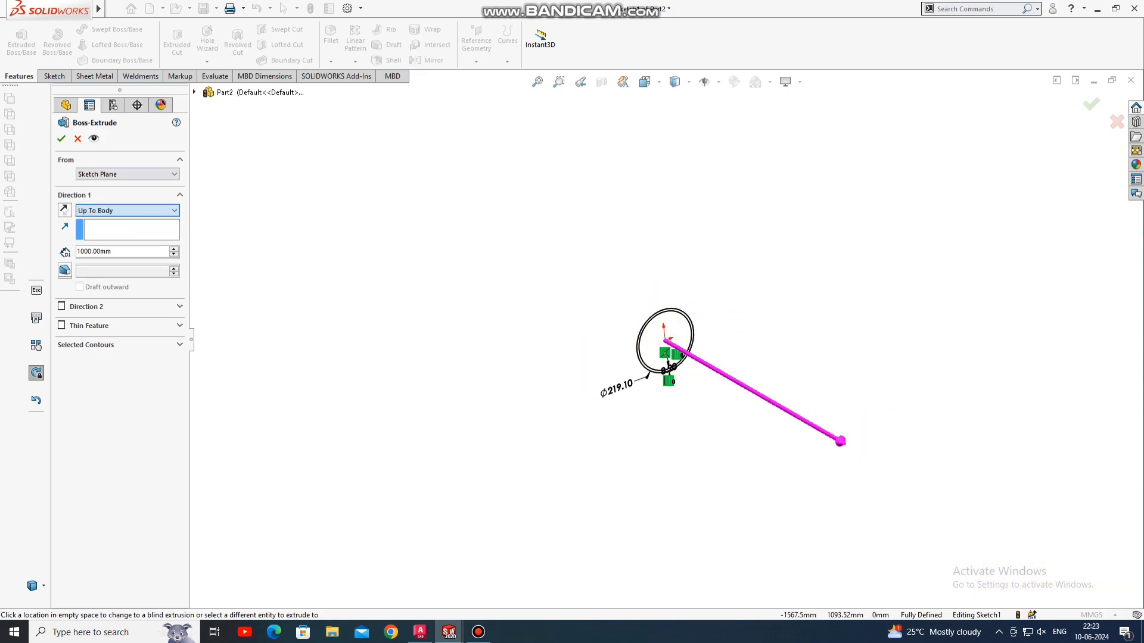
left_click(126, 210)
left_click(92, 260)
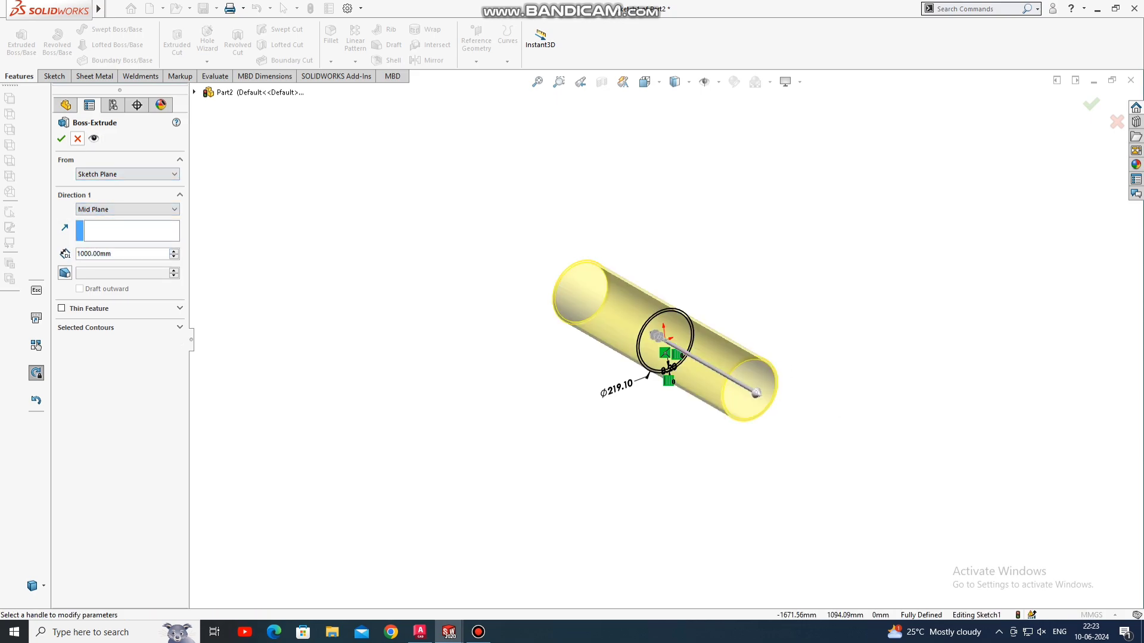
left_click(61, 138)
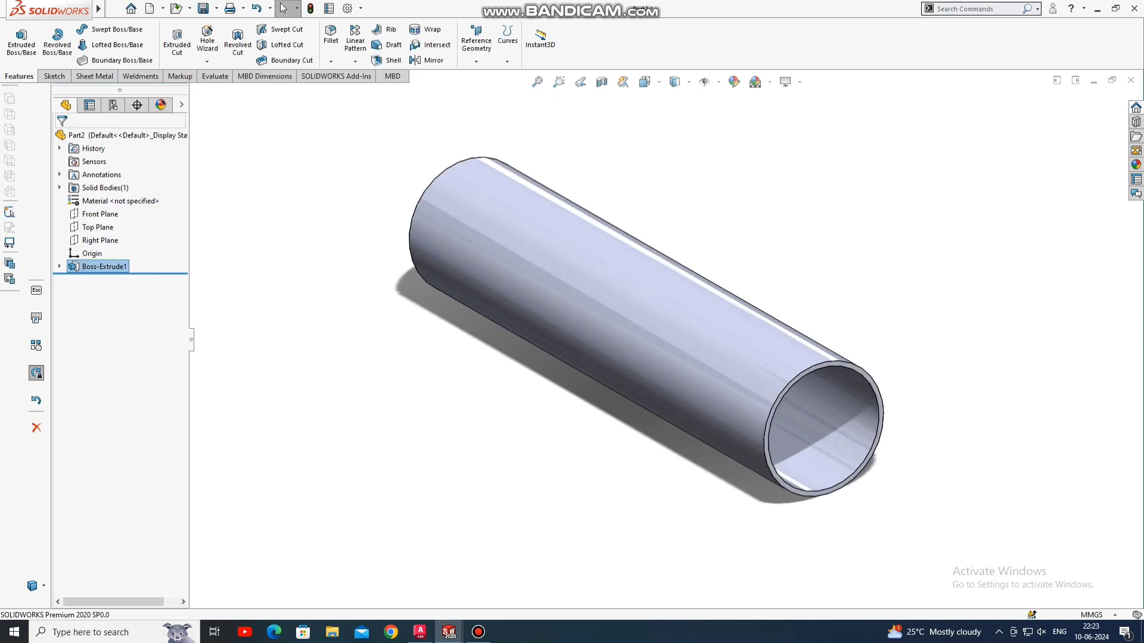
Apply the Metal > Platinum satin finish to the pipe and switch to perspective view.
left_click(1136, 164)
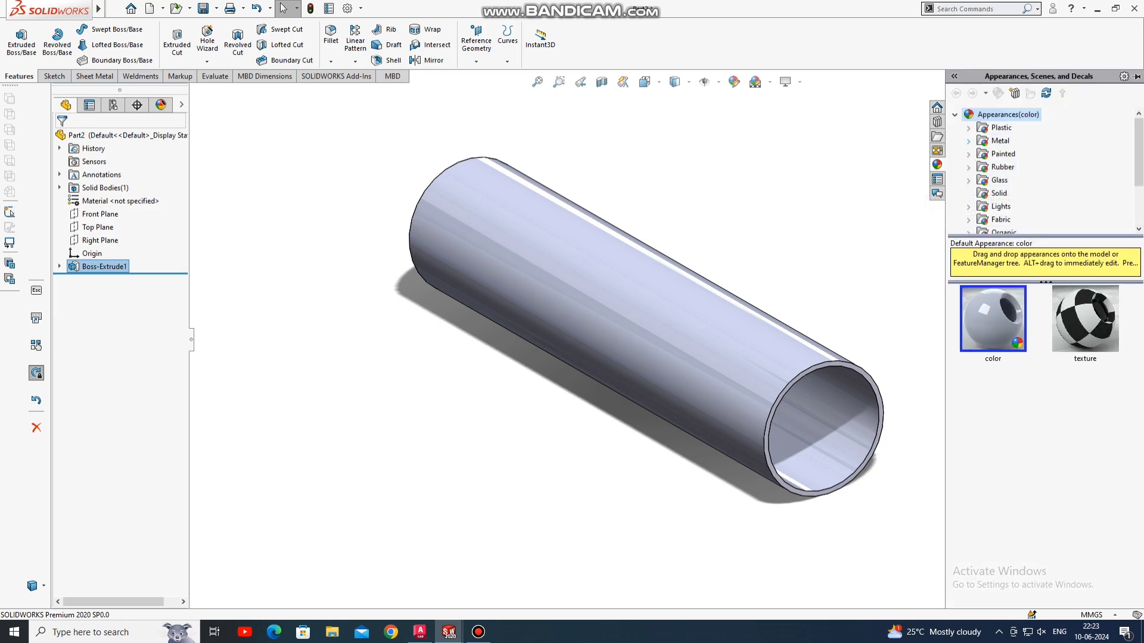
left_click(968, 141)
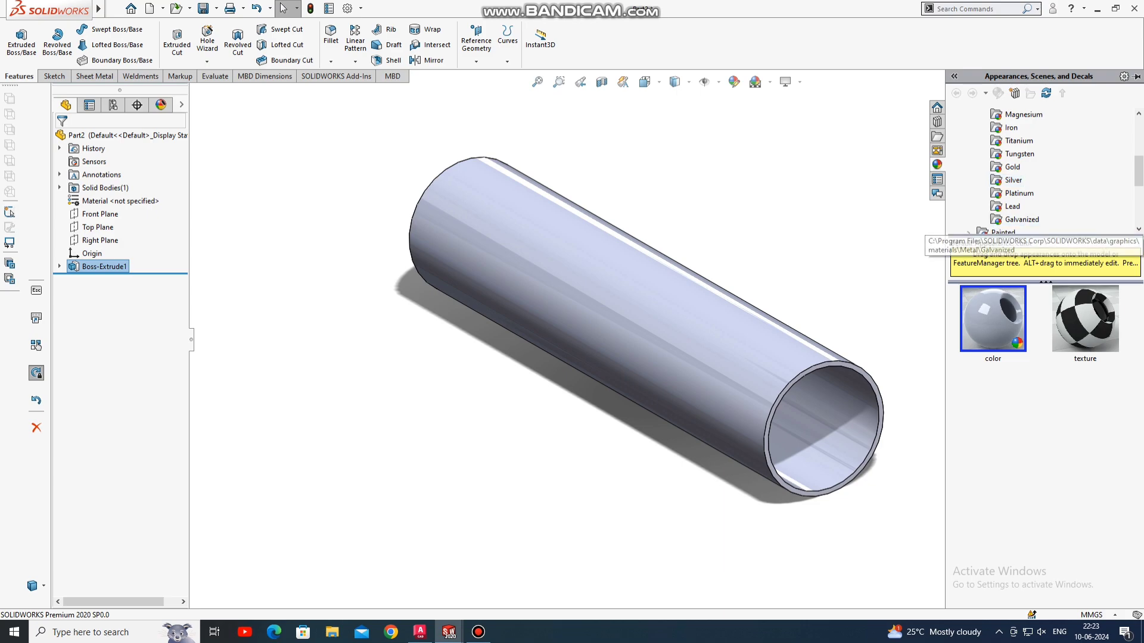
left_click(1018, 193)
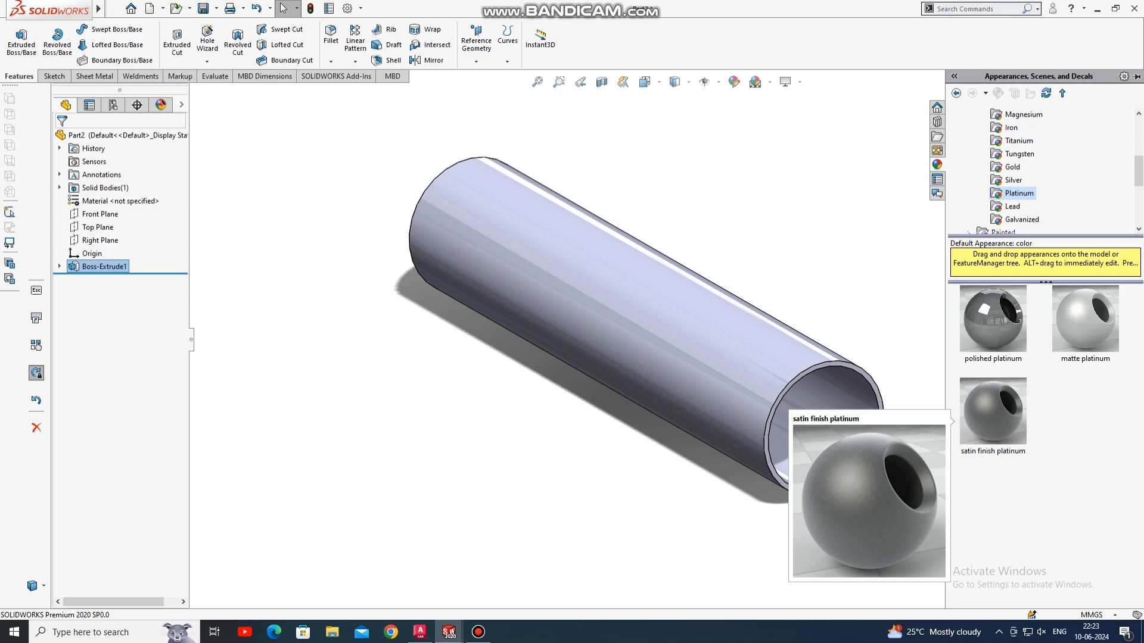
double_click(993, 411)
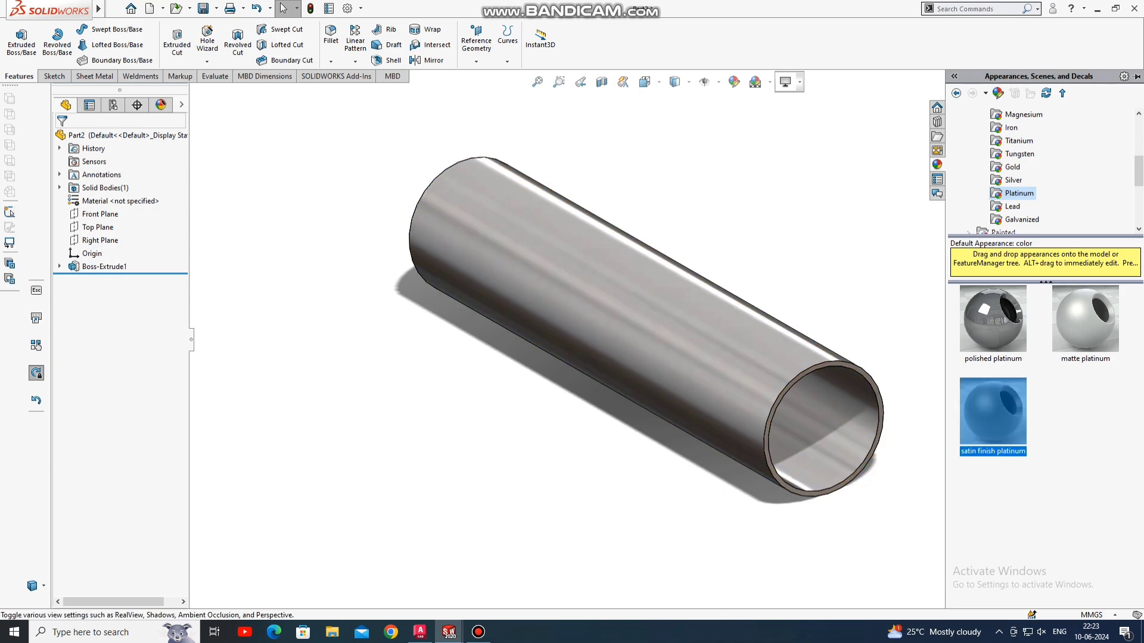
left_click(786, 81)
left_click(797, 141)
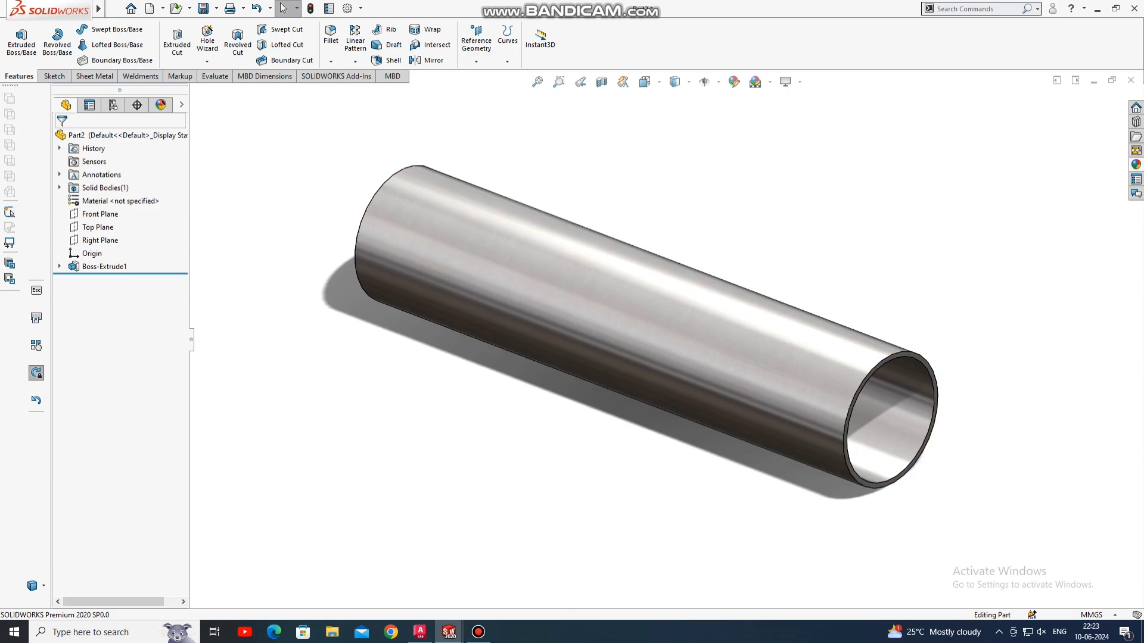
Sketch on the Front Plane and draw a vertical centerline up from the pipe's centre.
right_click(97, 227)
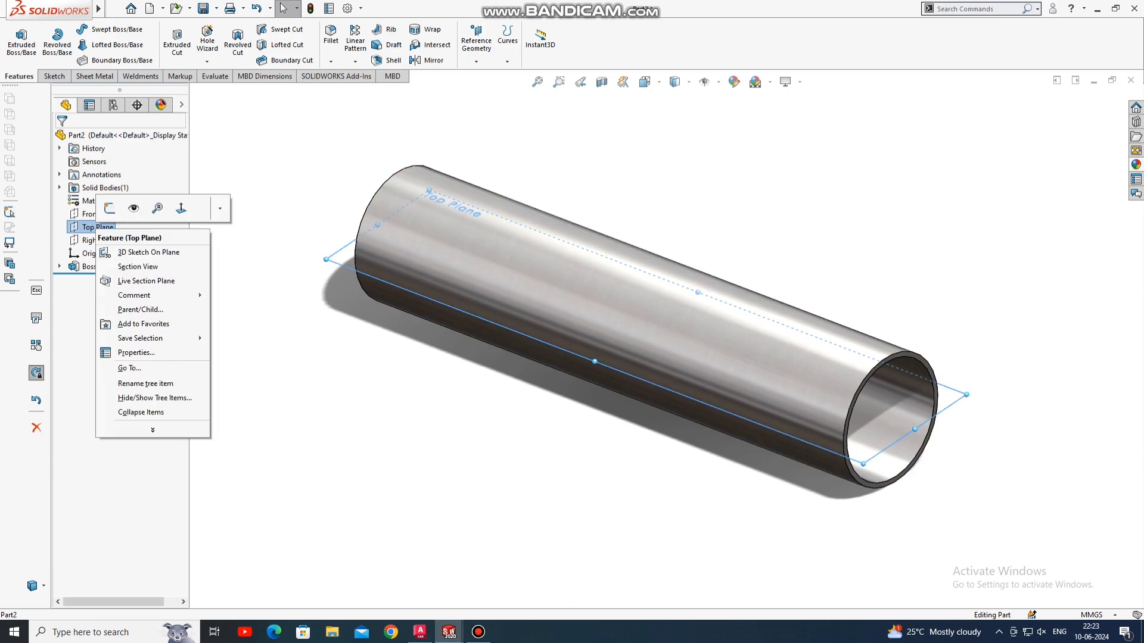
left_click(88, 214)
left_click(96, 193)
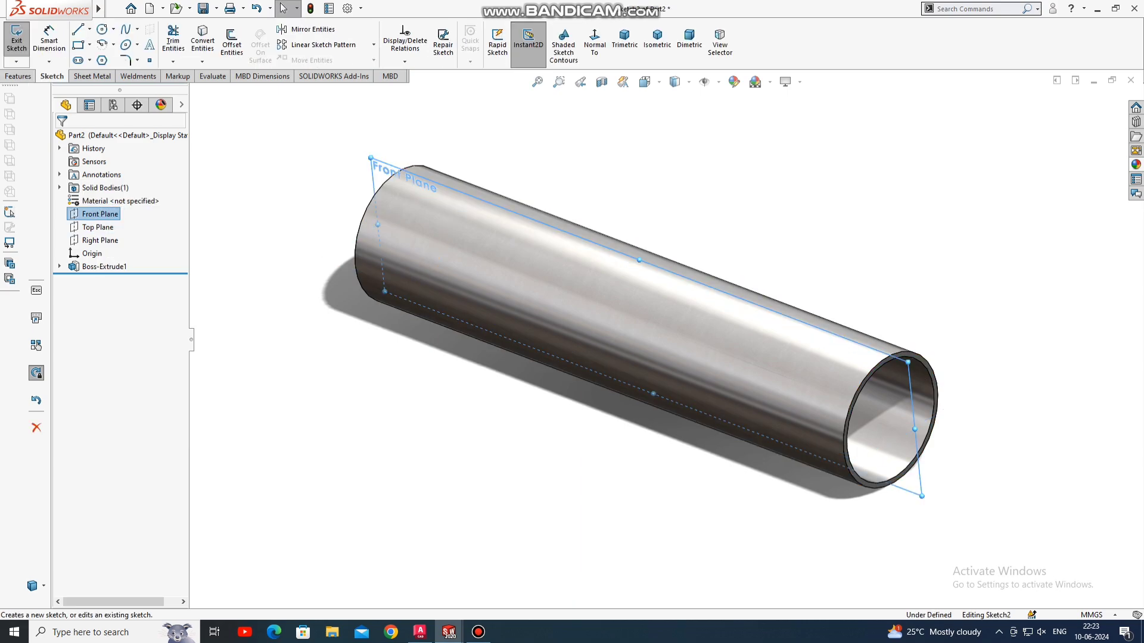
left_click(594, 43)
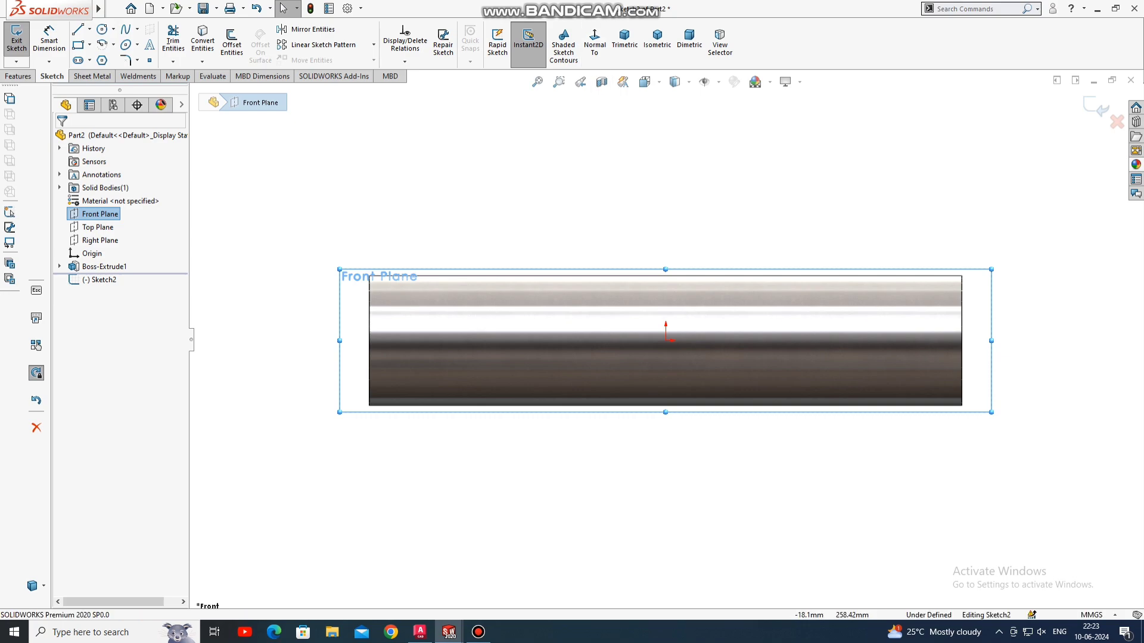
left_click(90, 29)
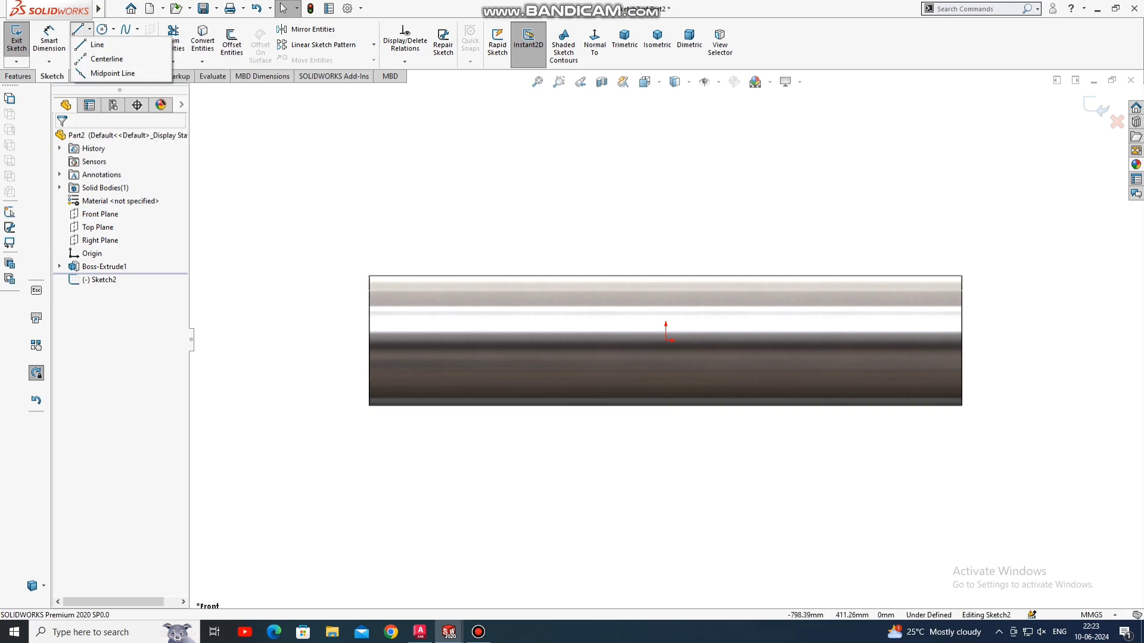
left_click(106, 58)
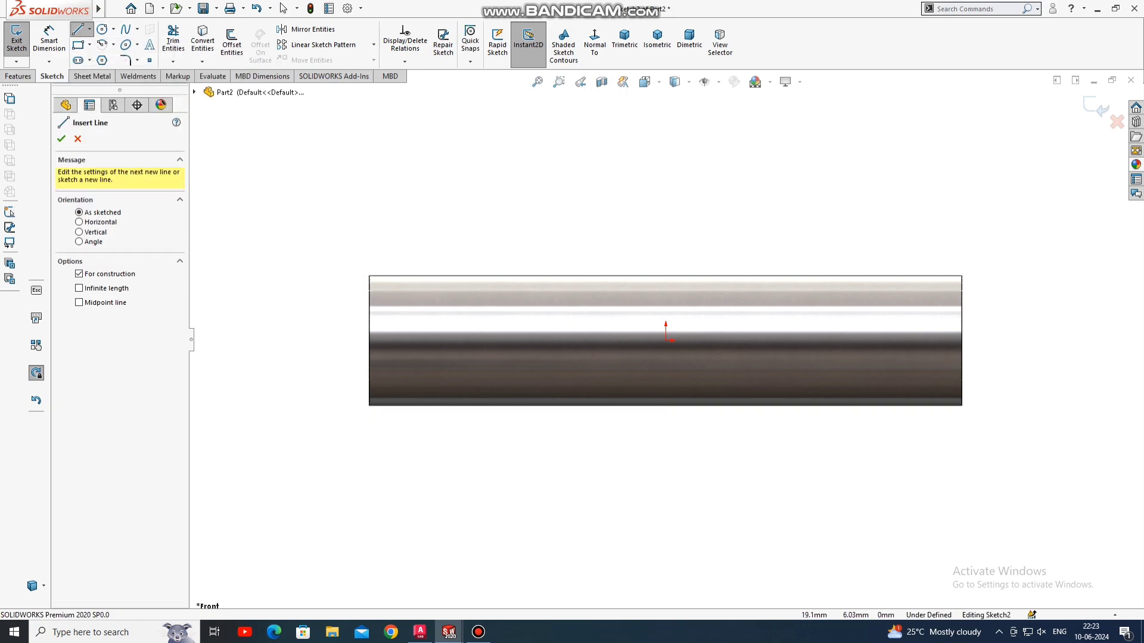
left_click(665, 340)
left_click(666, 132)
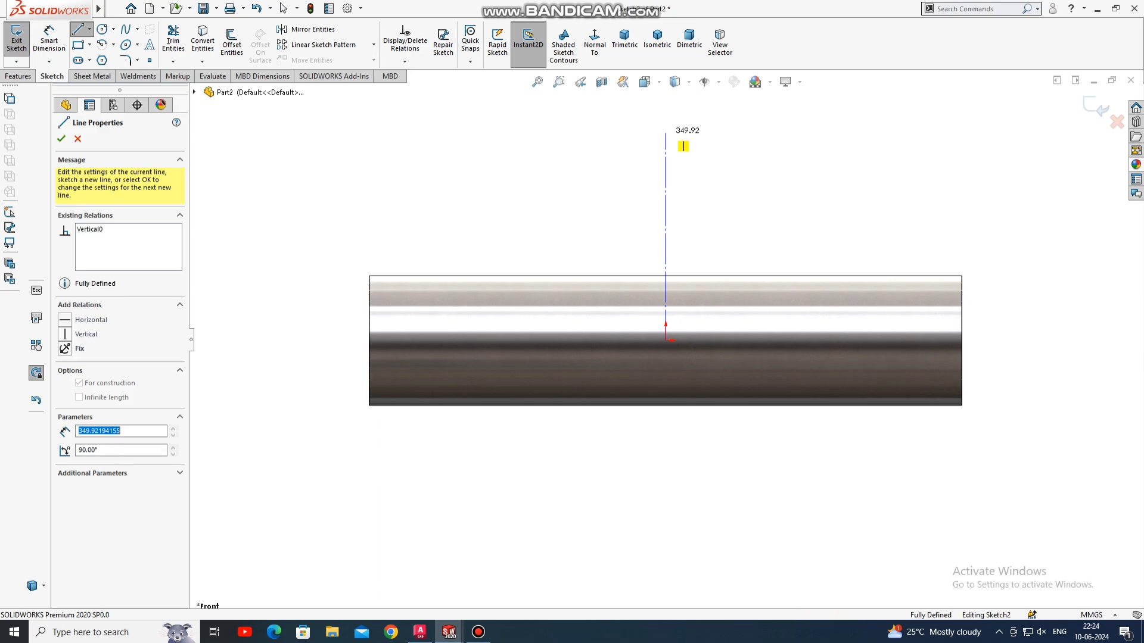
key("Escape")
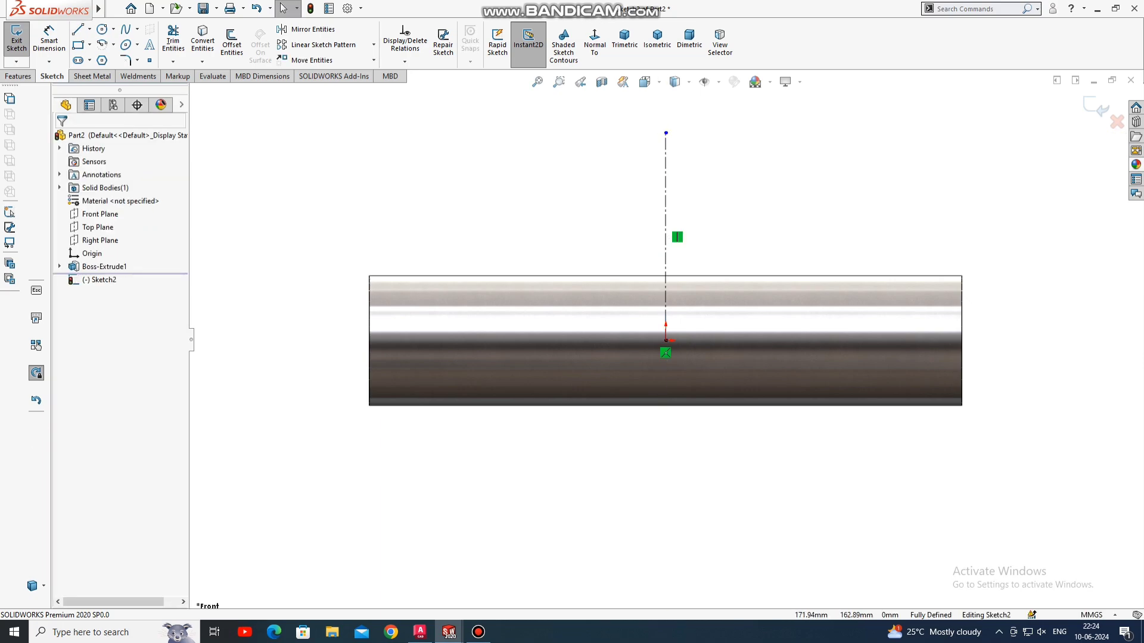
Dimension the centerline's length to 300 mm.
left_click(49, 41)
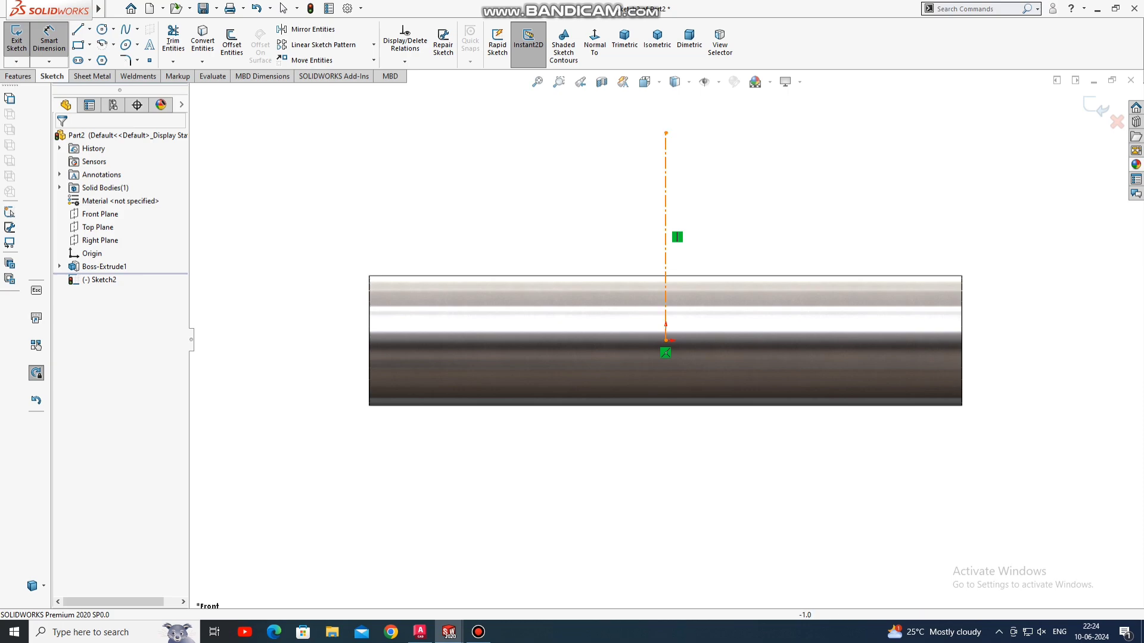
left_click(665, 234)
left_click(484, 232)
type("3")
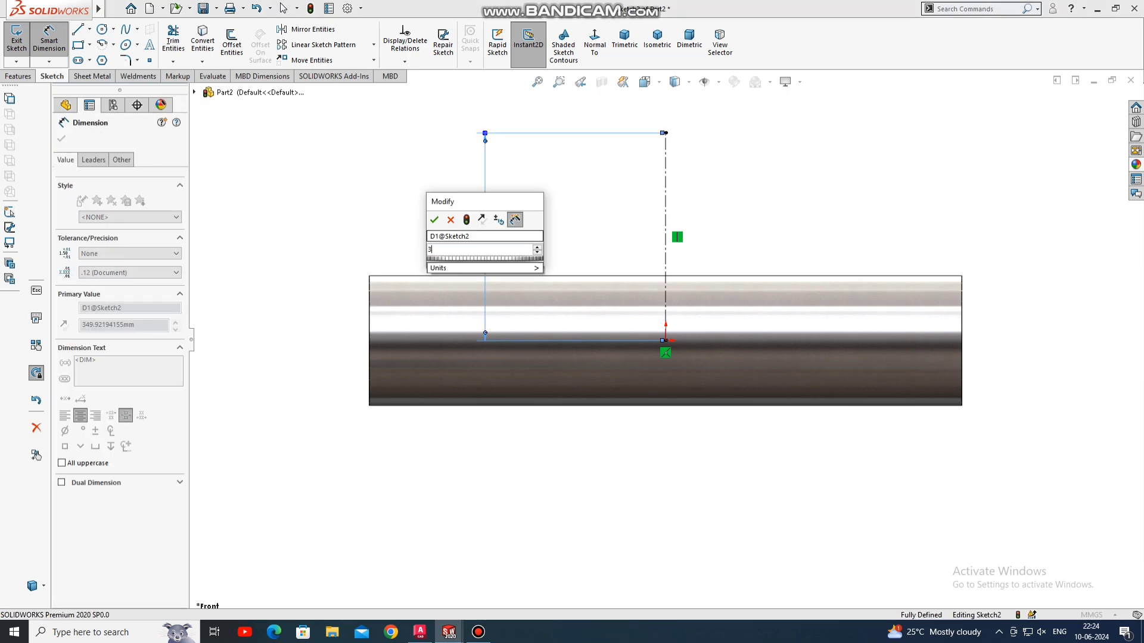
type("00")
key("Return")
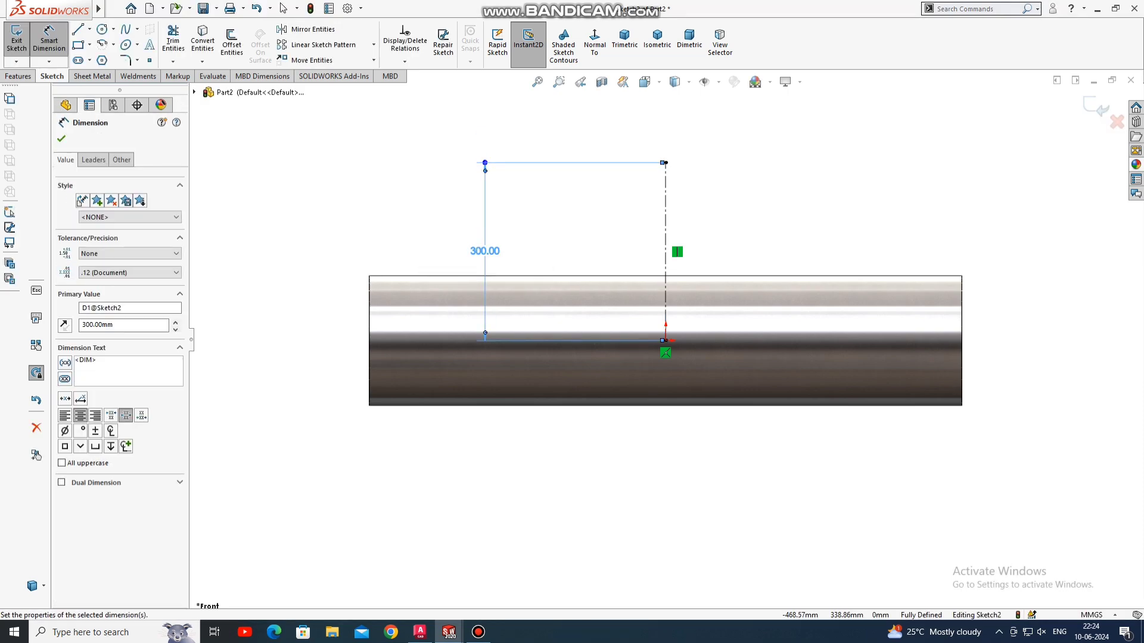
key("Escape")
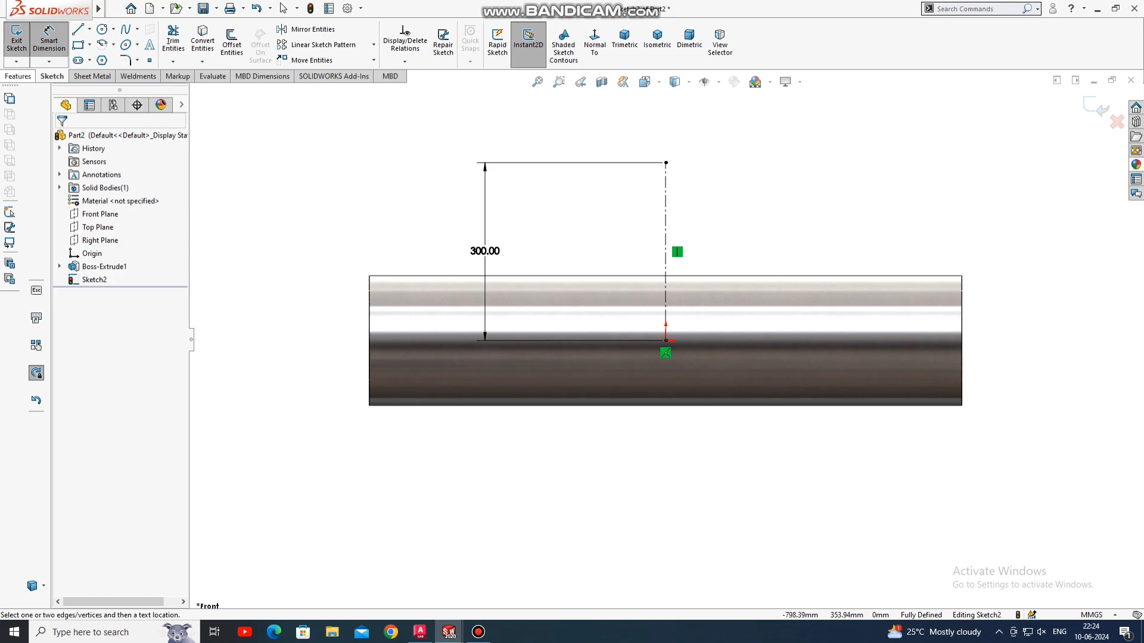
left_click(18, 76)
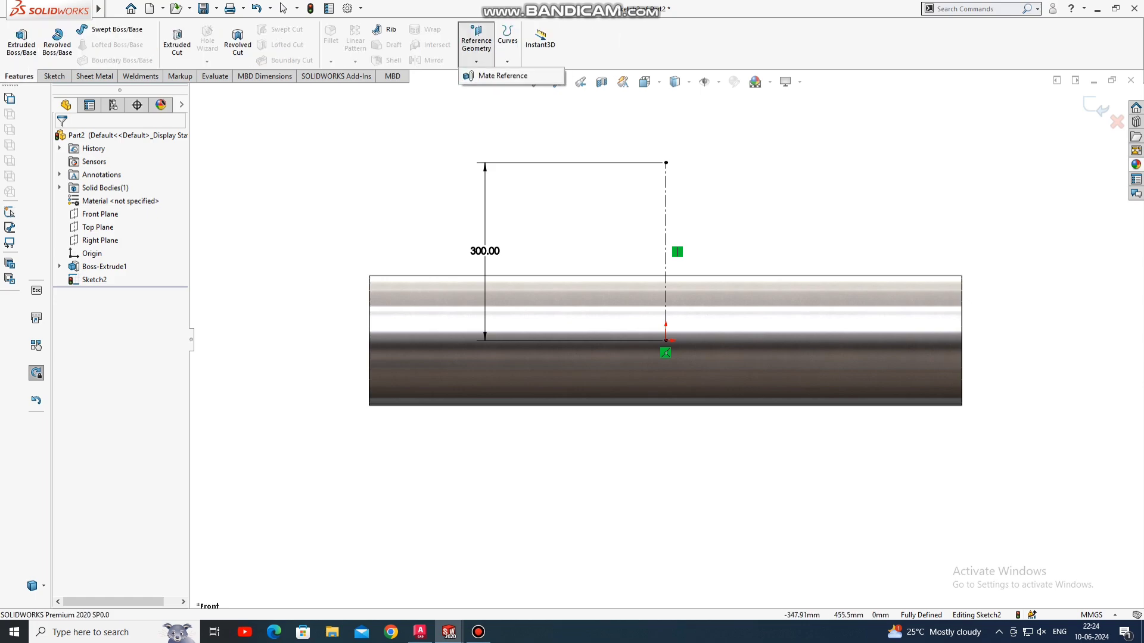
Exit the sketch and create Plane1 perpendicular to the centerline at its top endpoint.
left_click(1090, 108)
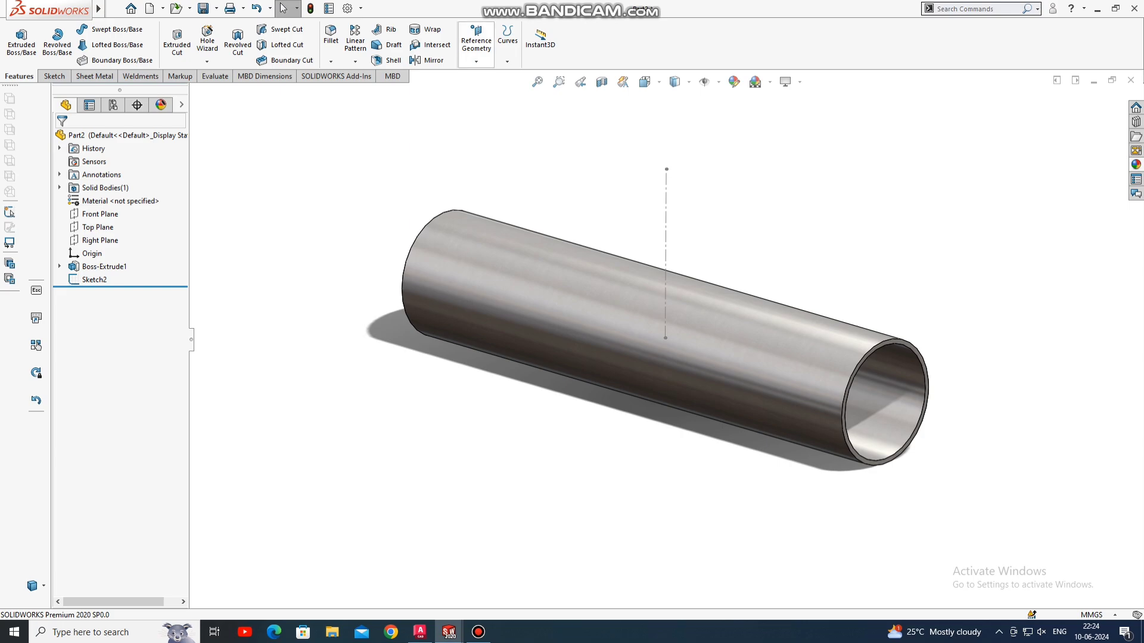
left_click(476, 61)
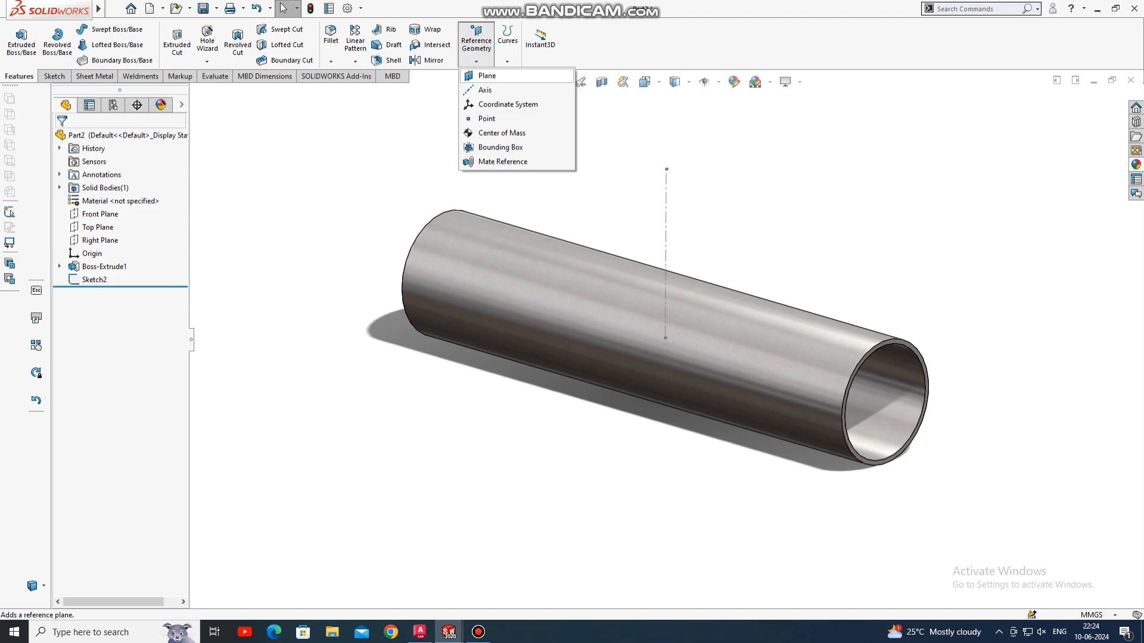
left_click(487, 75)
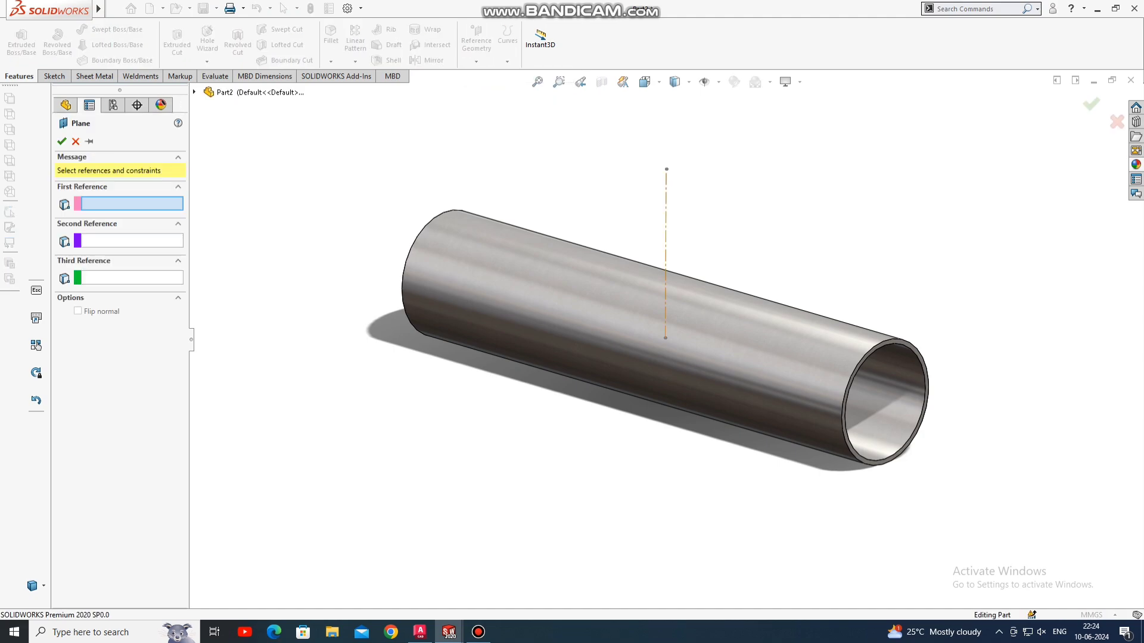
left_click(666, 256)
left_click(665, 338)
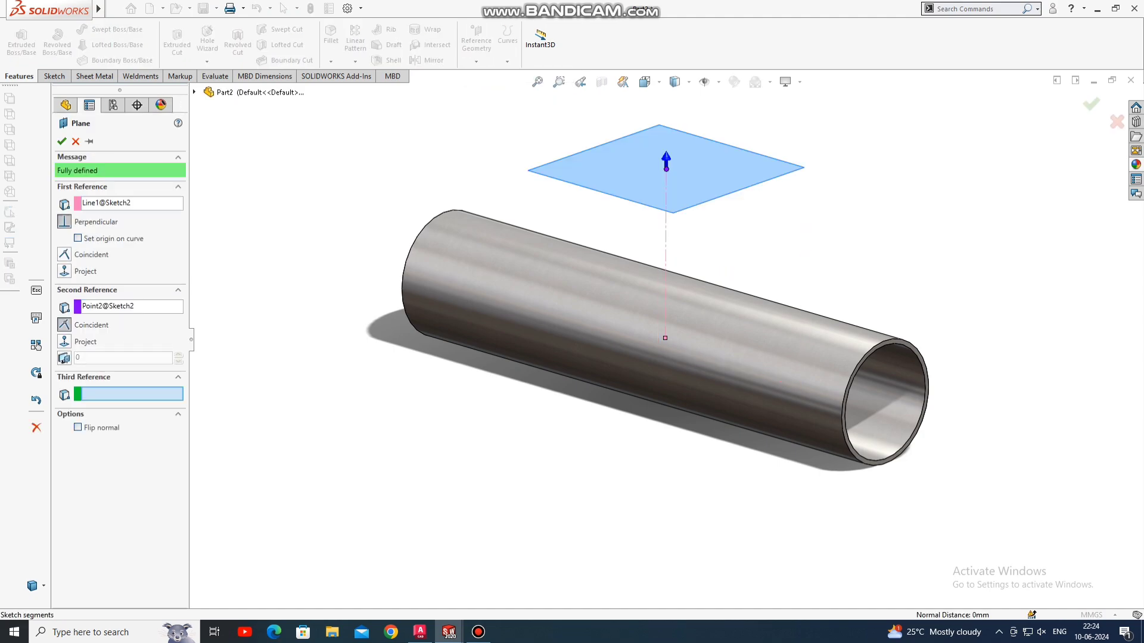
key("Return")
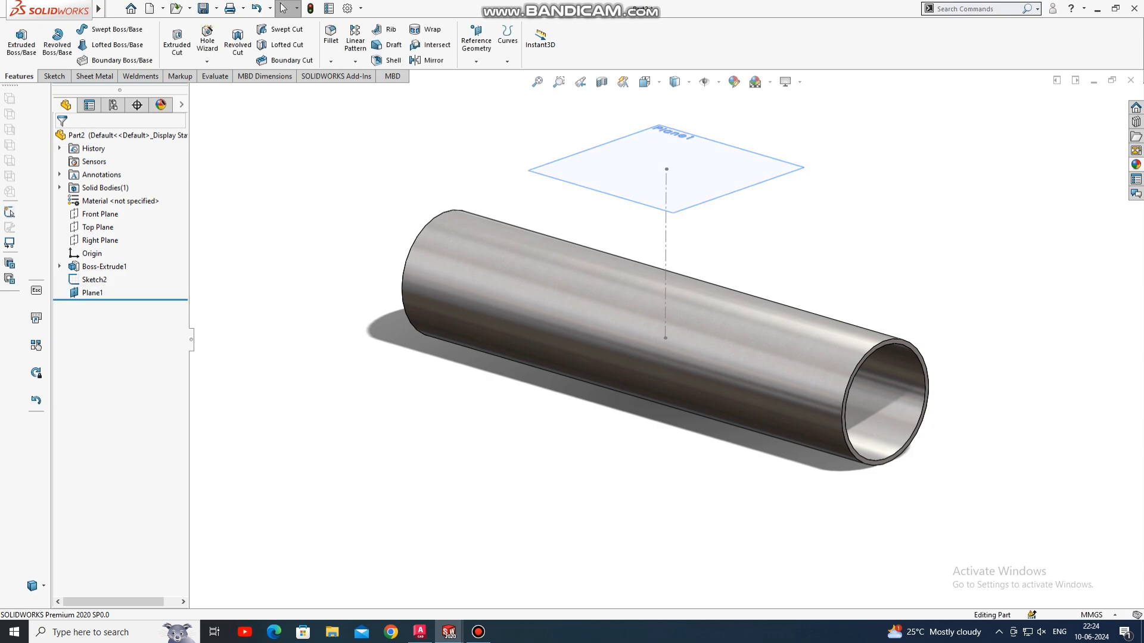
Open a sketch on Plane1 and draw a circle centred on the origin.
right_click(730, 175)
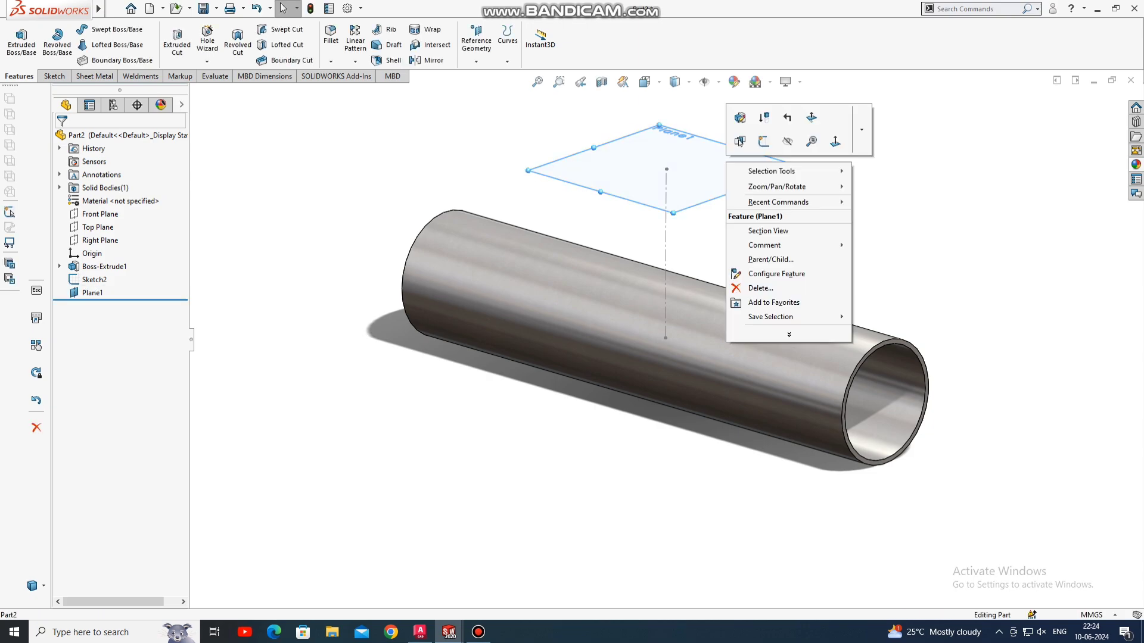
left_click(753, 116)
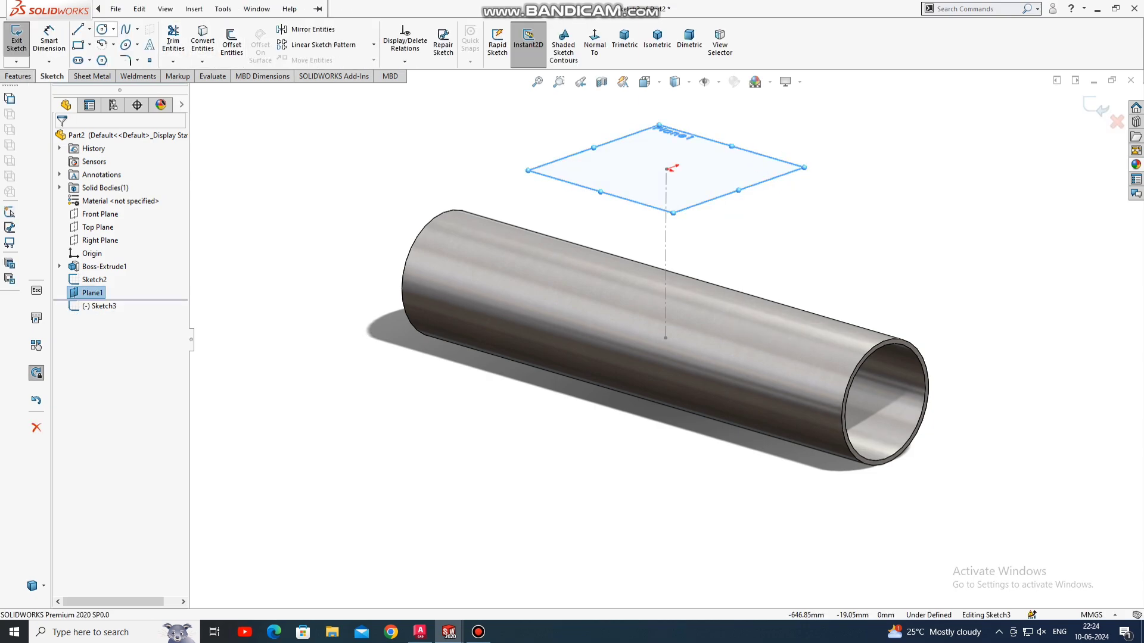
left_click(113, 28)
left_click(122, 44)
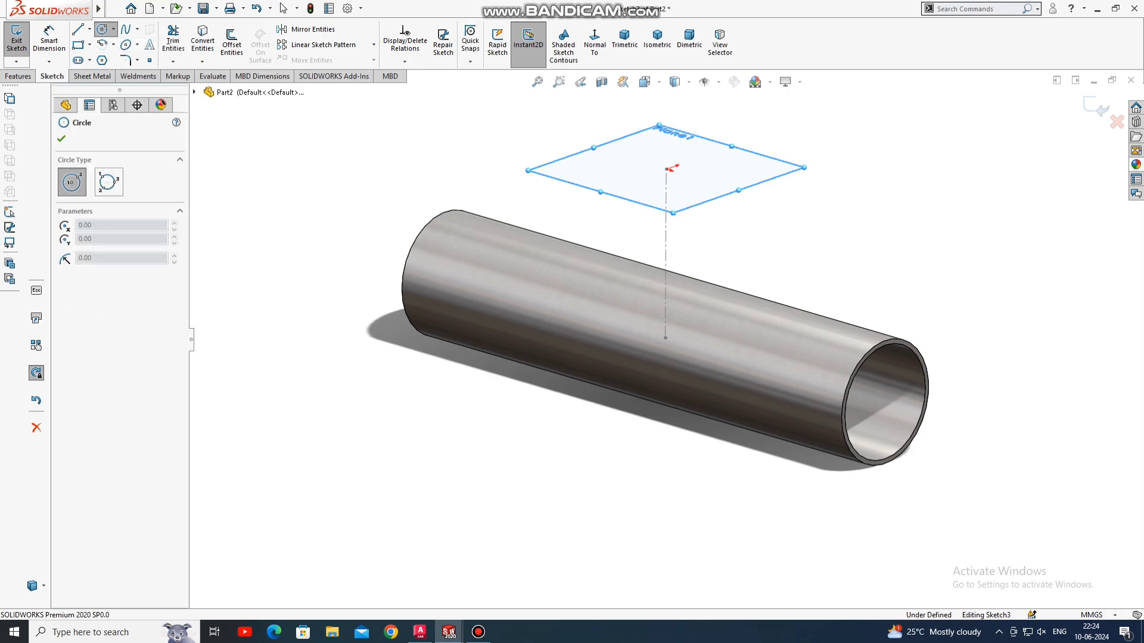
left_click(666, 169)
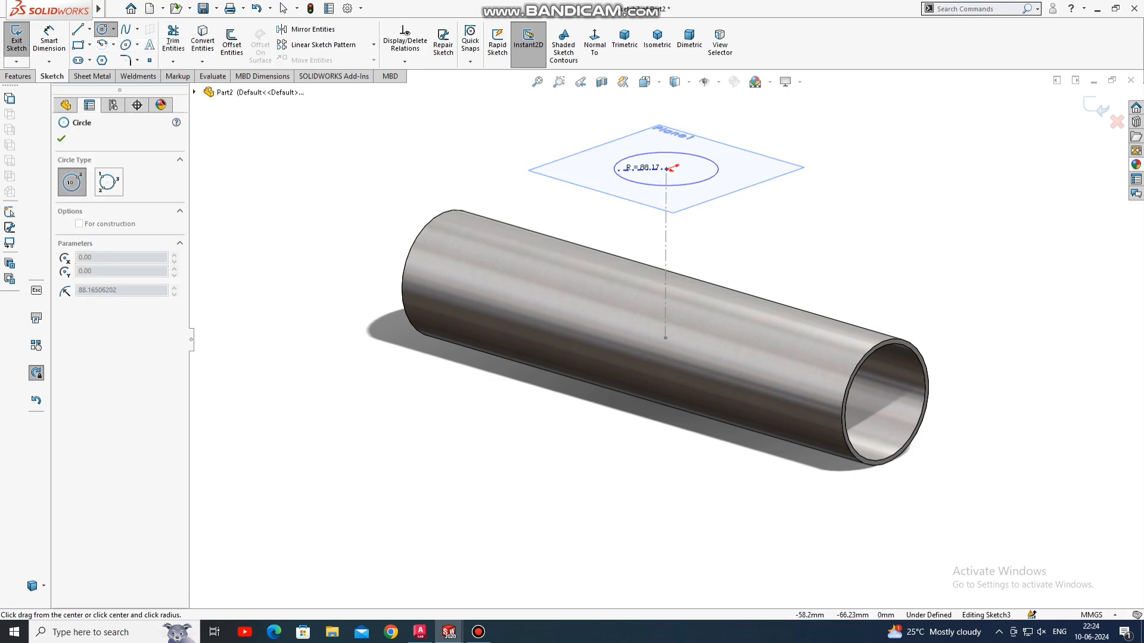
left_click(666, 180)
key("Escape")
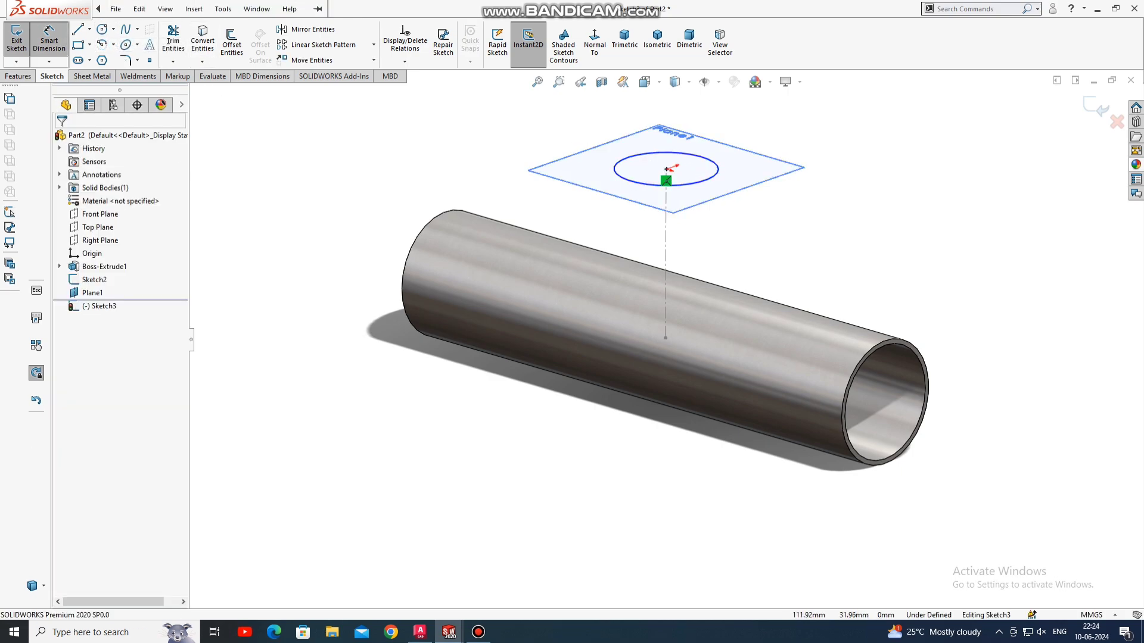
Set the circle's diameter to 168.3 mm.
left_click(691, 185)
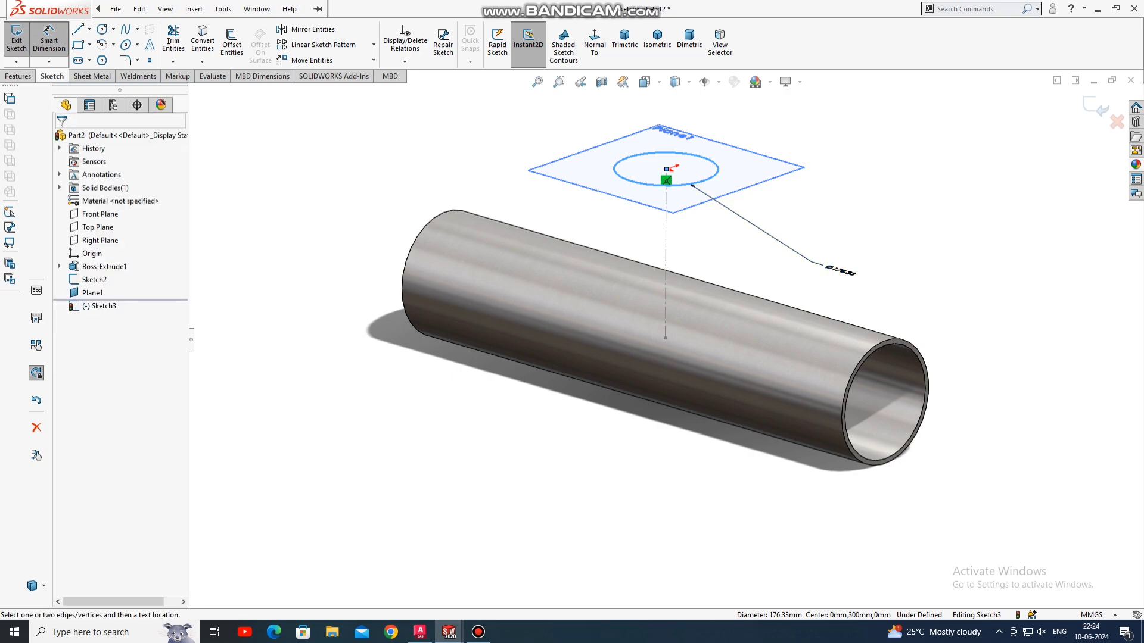
left_click(845, 271)
type("168.3")
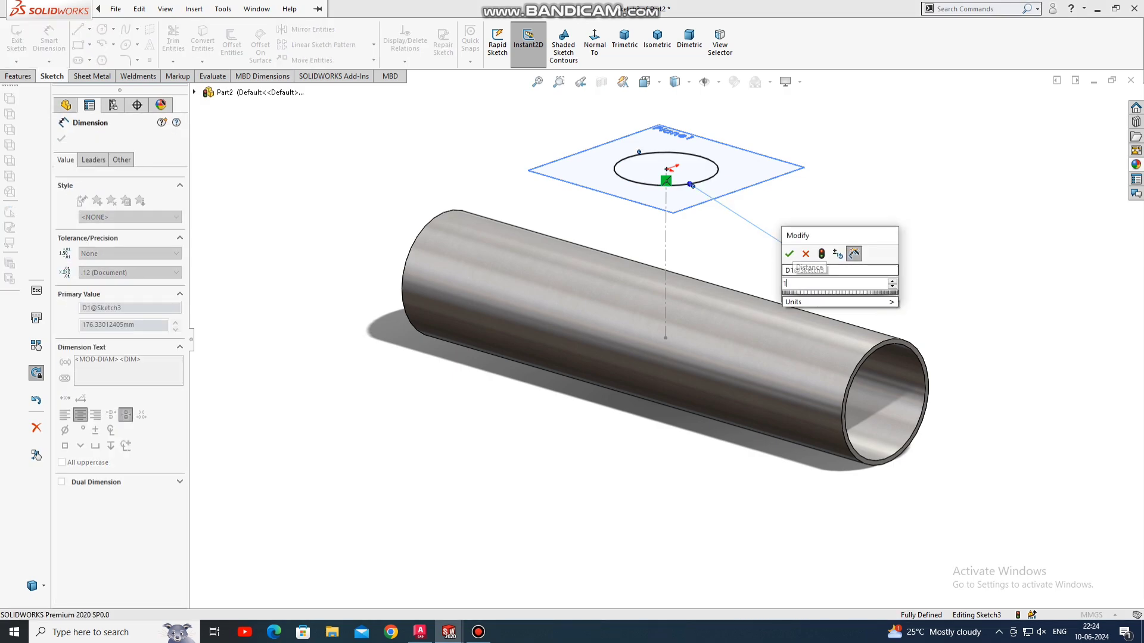
key("Return")
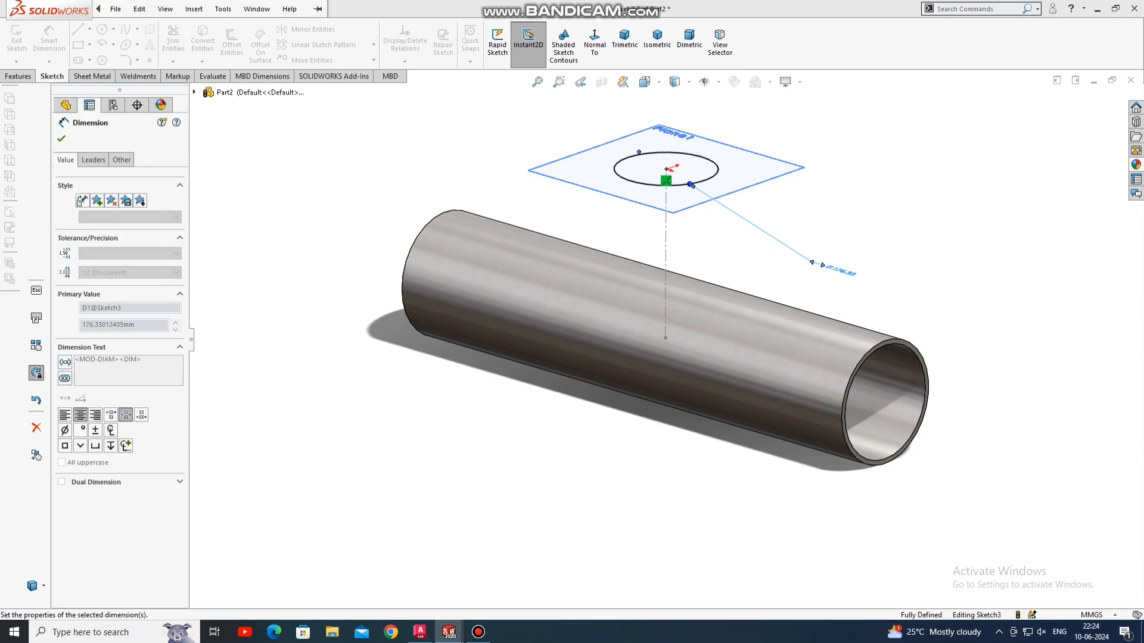
key("Escape")
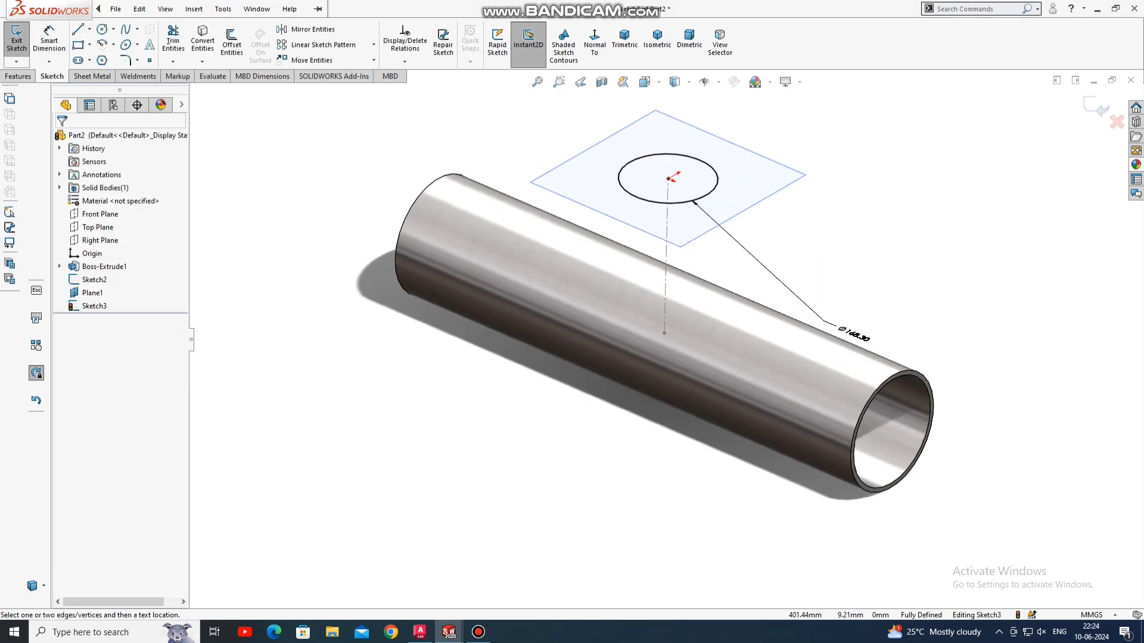
Extrude-cut the circle Up To Surface, stopping at the pipe's inner face.
left_click(18, 77)
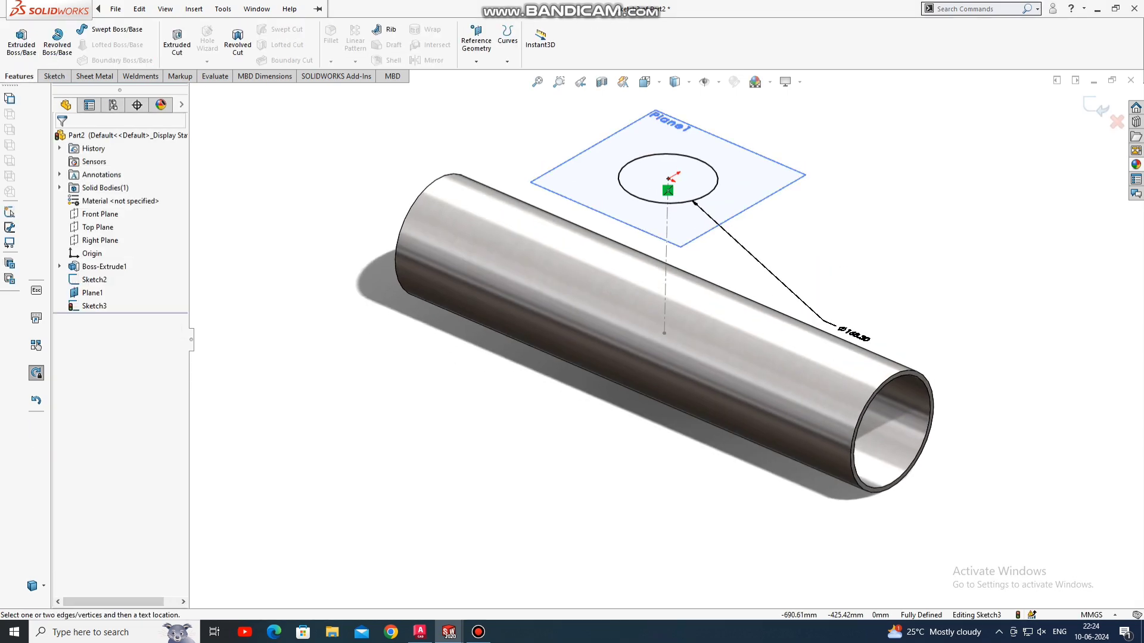
left_click(177, 40)
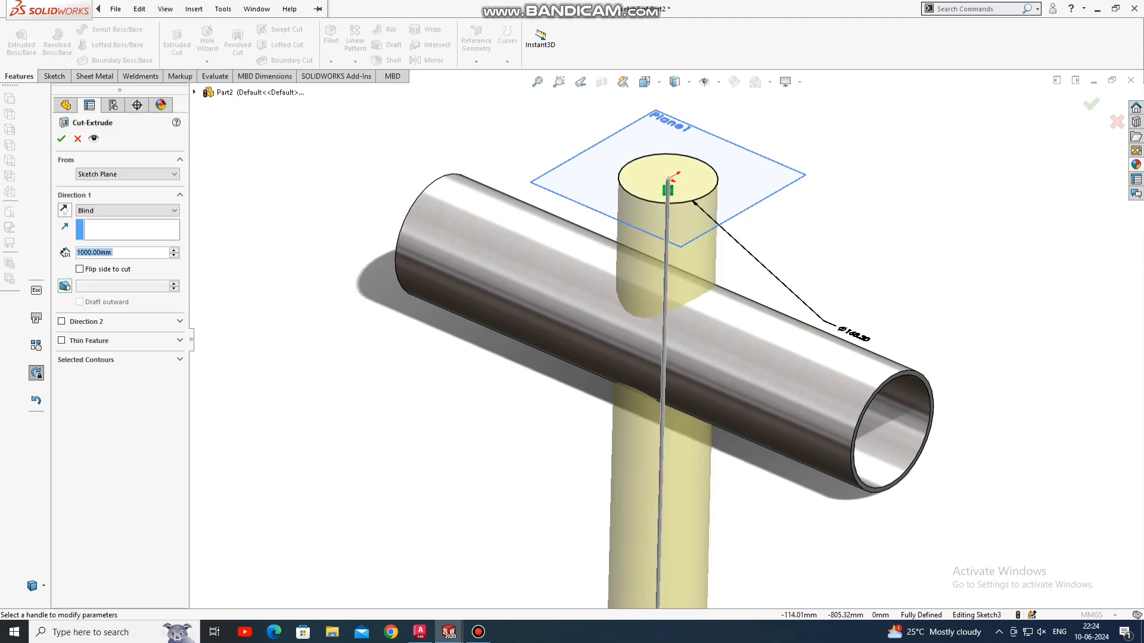
left_click(127, 211)
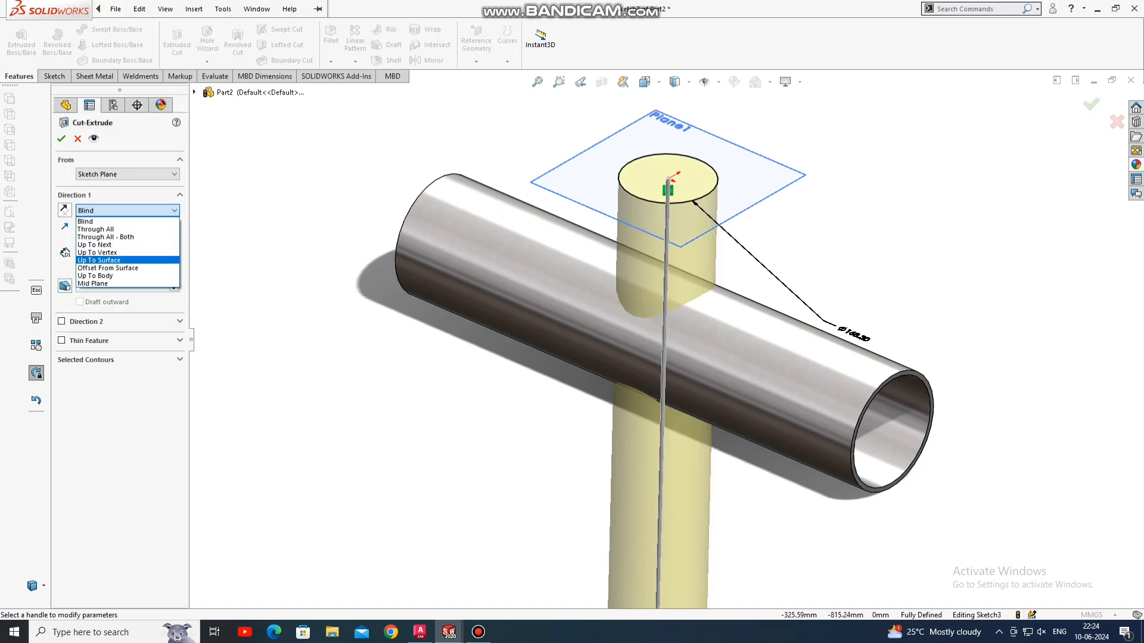
left_click(98, 260)
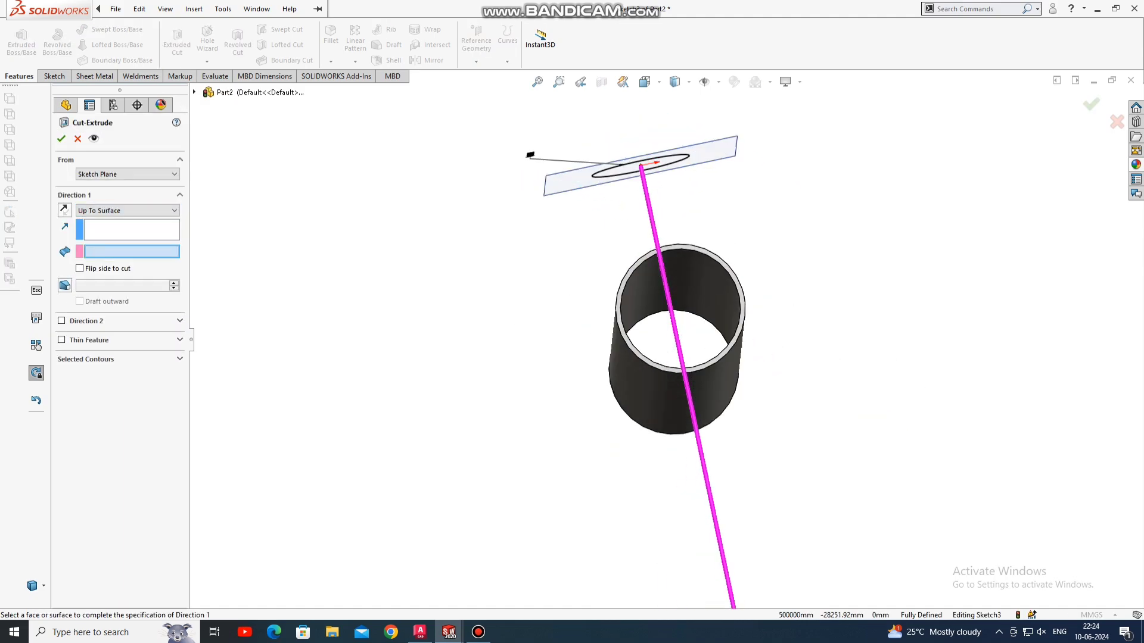
left_click(645, 301)
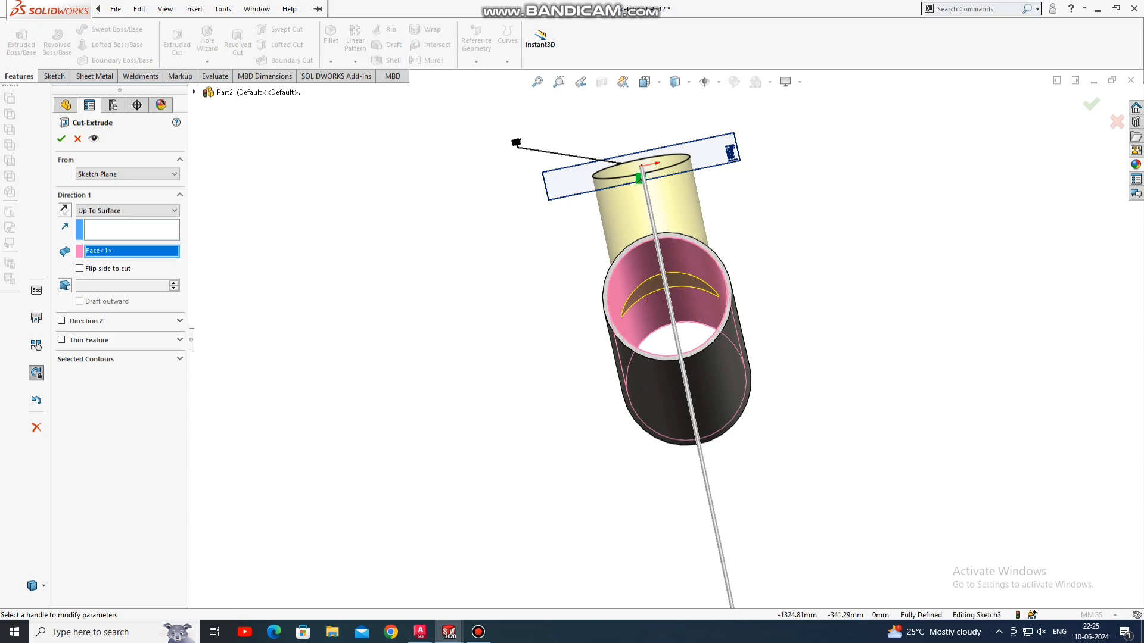
middle_click_drag(644, 300, 594, 274)
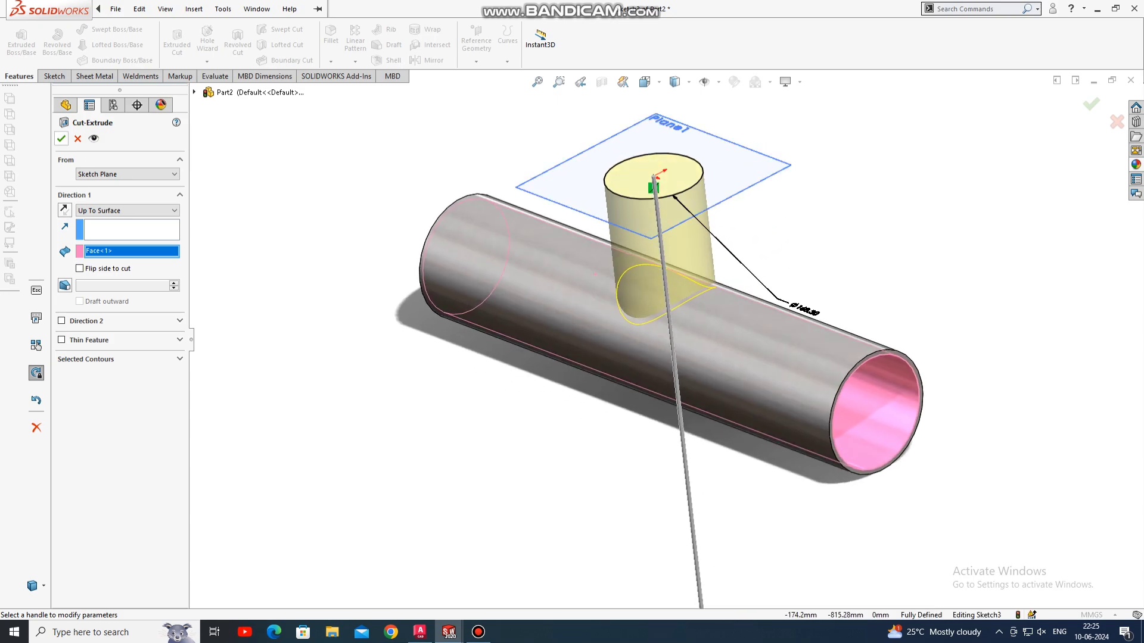
key("Return")
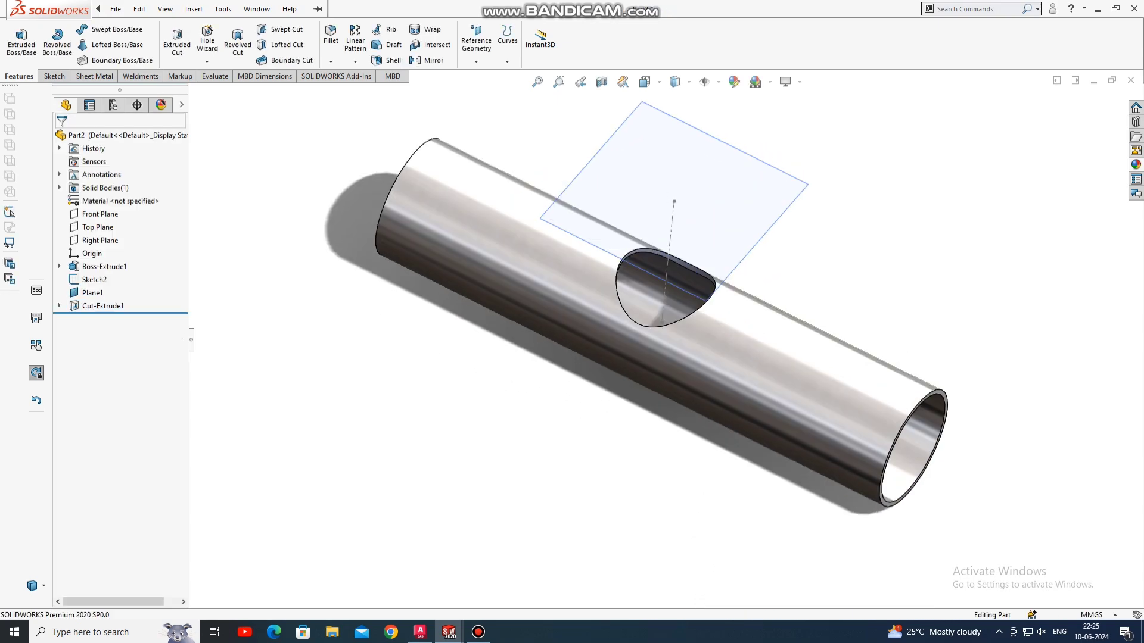
Zoom and orbit around the pipe to inspect the new branch hole.
scroll(668, 265, "down", 3)
scroll(669, 265, "down", 2)
scroll(668, 265, "down", 2)
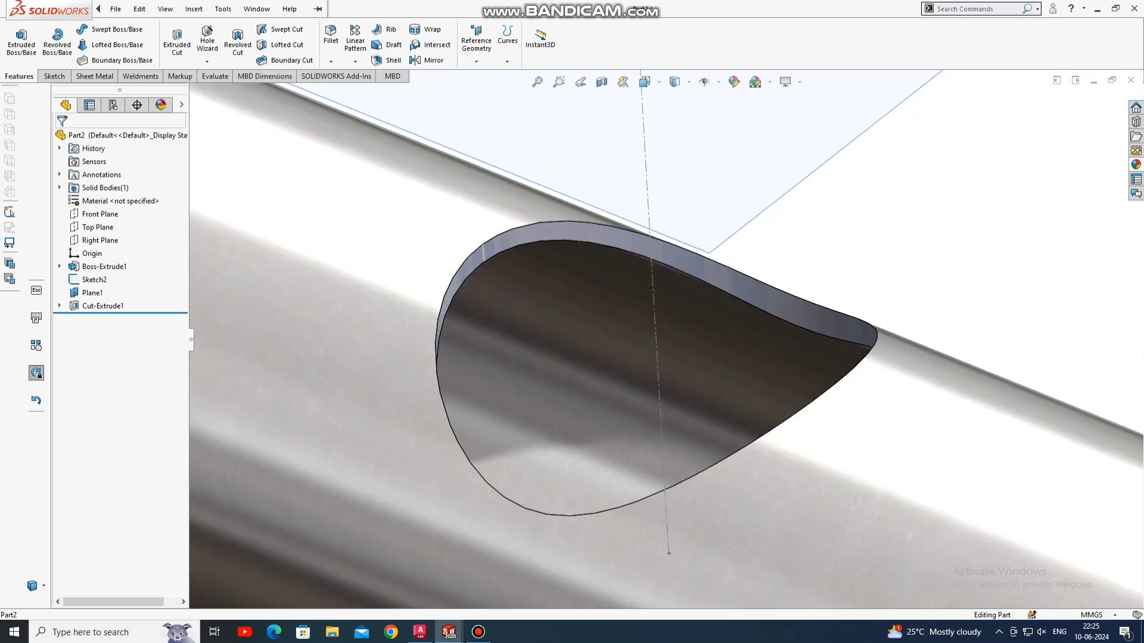
middle_click_drag(667, 345, 631, 334)
scroll(667, 346, "up", 3)
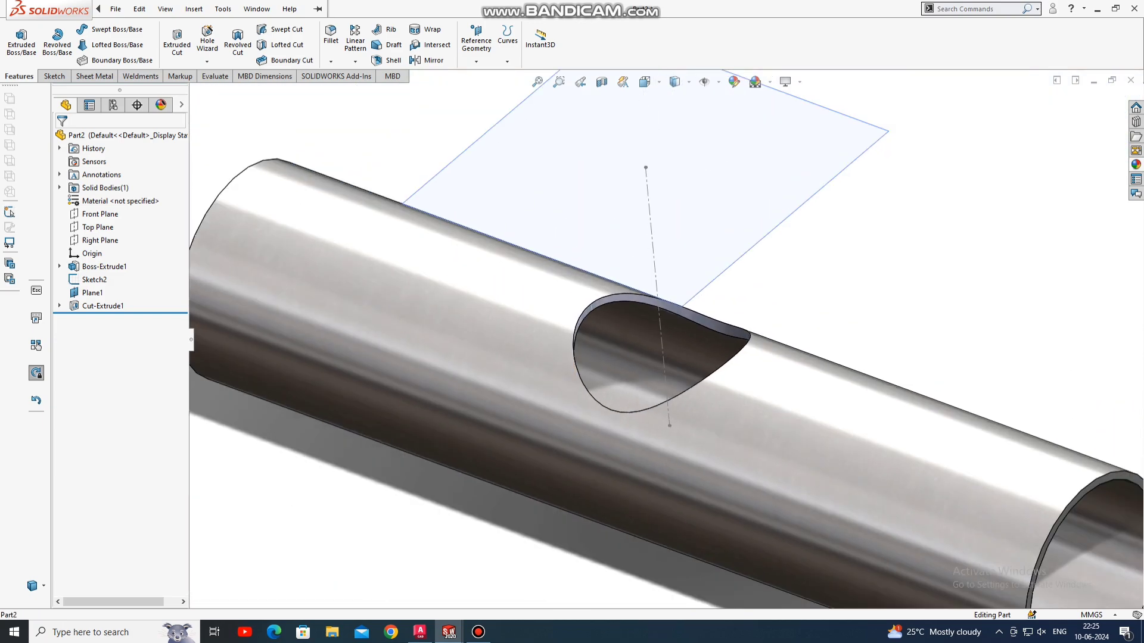
scroll(661, 355, "up", 2)
Open a new sketch on Plane1 and draw two concentric circles at the origin.
right_click(733, 195)
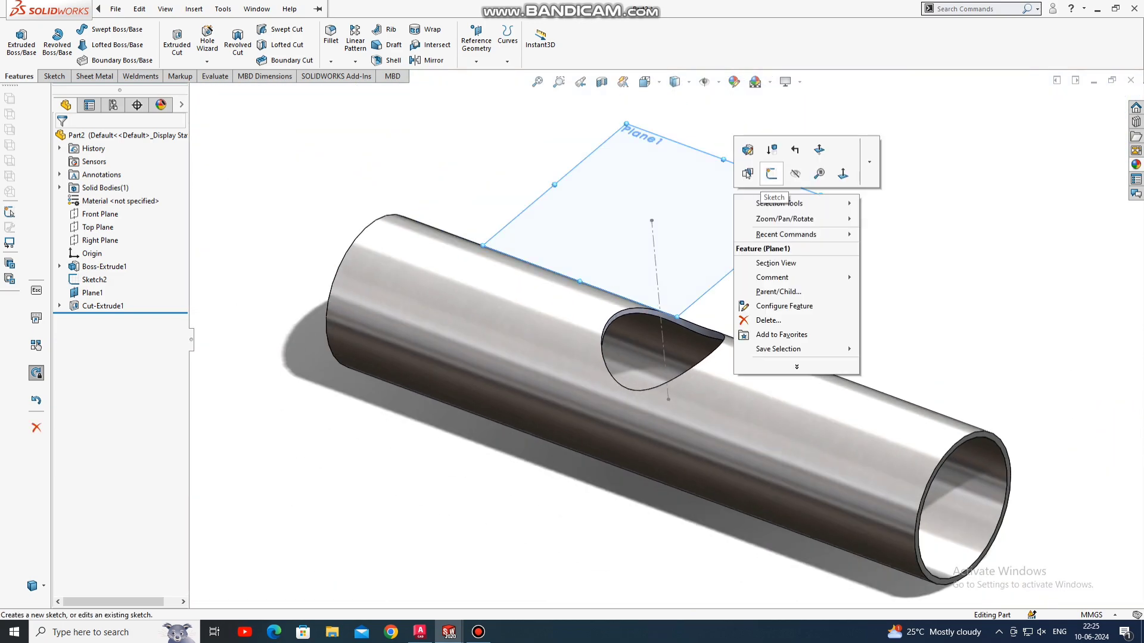
left_click(771, 174)
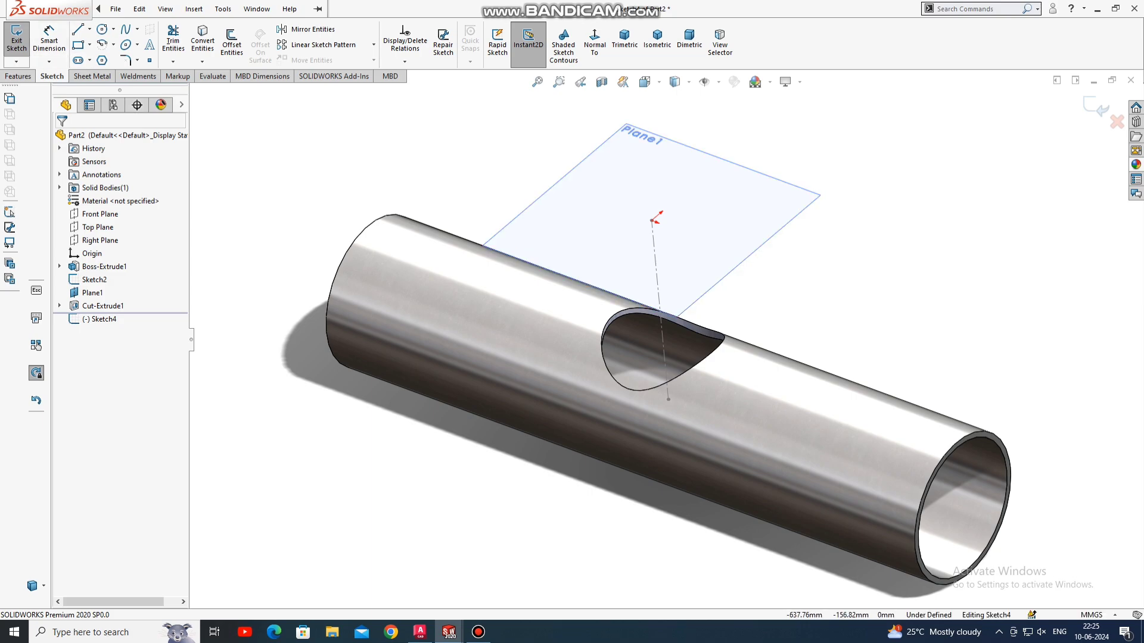
left_click(113, 29)
left_click(122, 45)
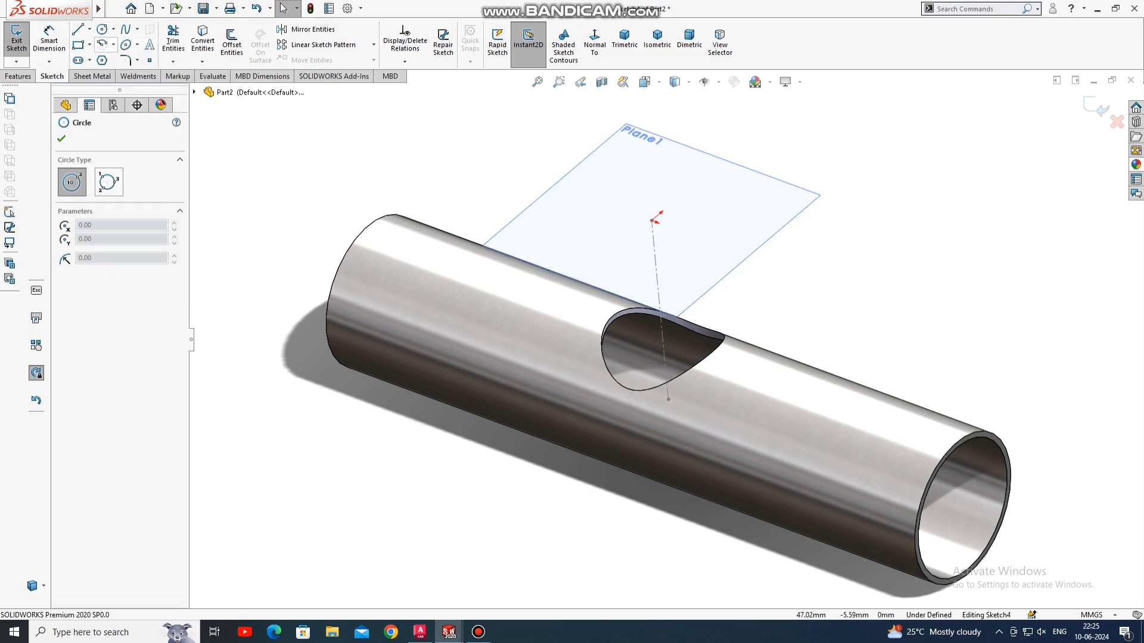
left_click(653, 221)
left_click(665, 257)
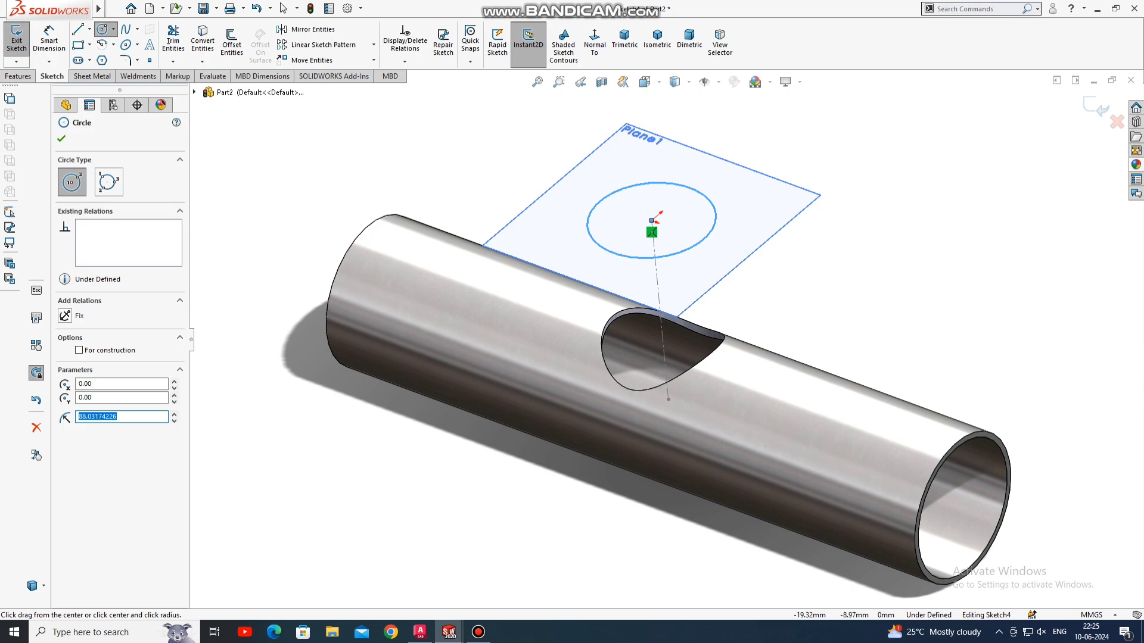
left_click(652, 221)
left_click(661, 250)
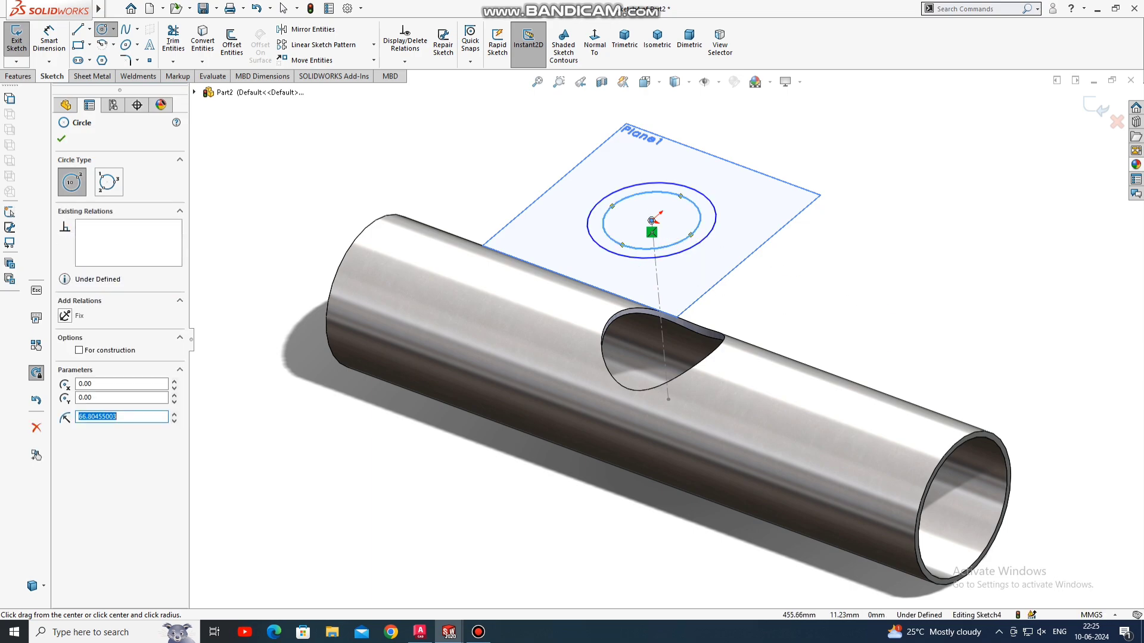
key("Escape")
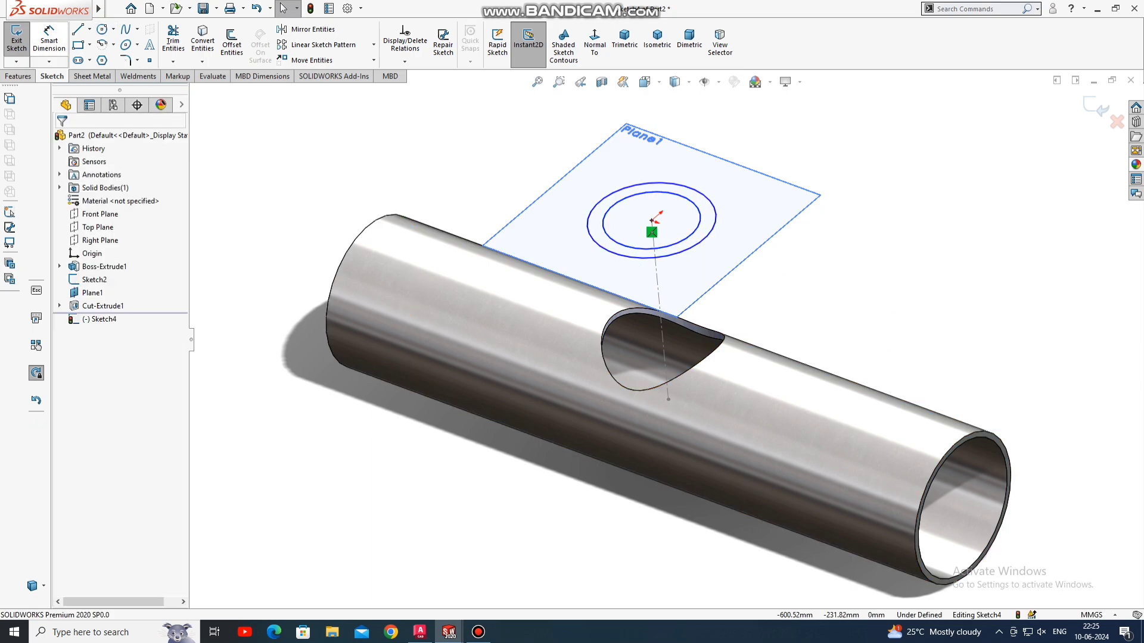
Dimension the outer circle to Ø168.3 and the ring thickness to 7.10 mm.
left_click(703, 243)
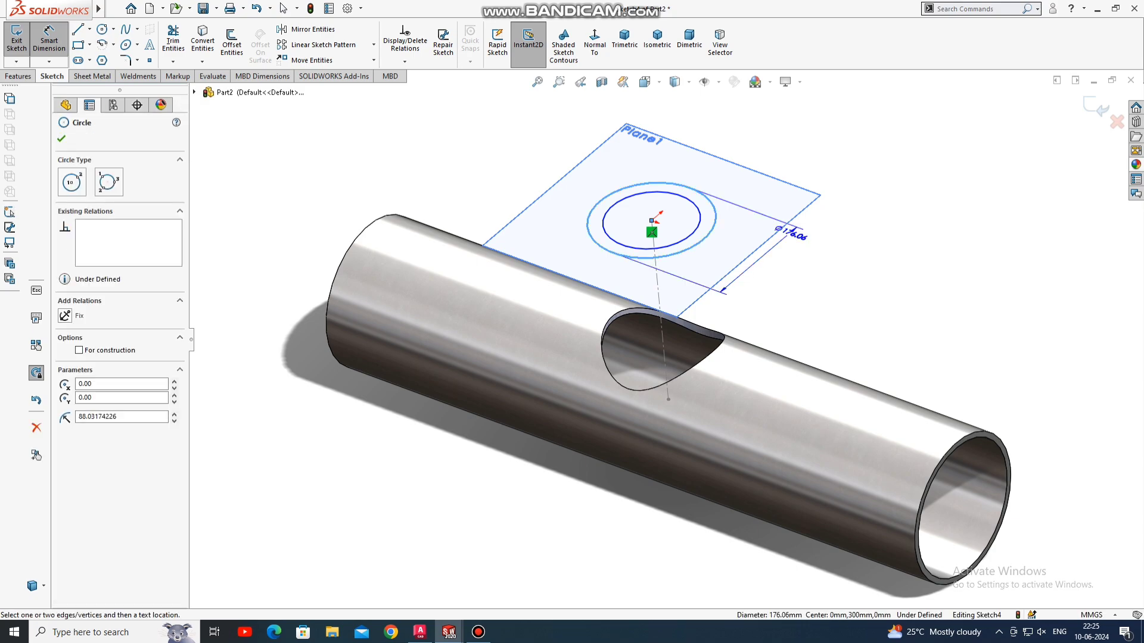
left_click(759, 297)
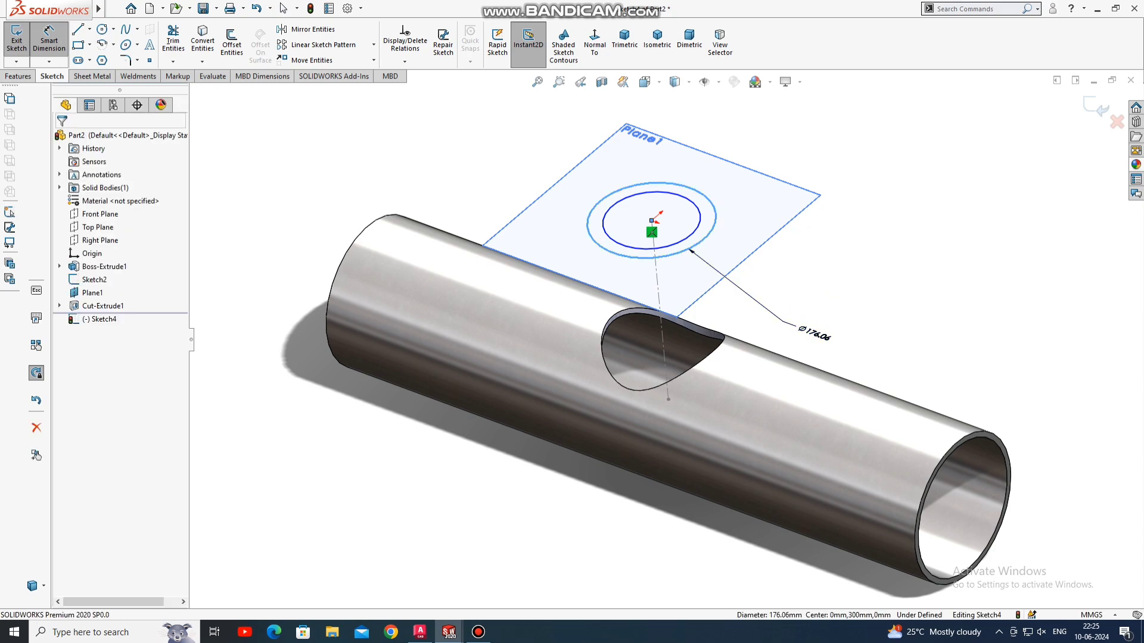
type("168")
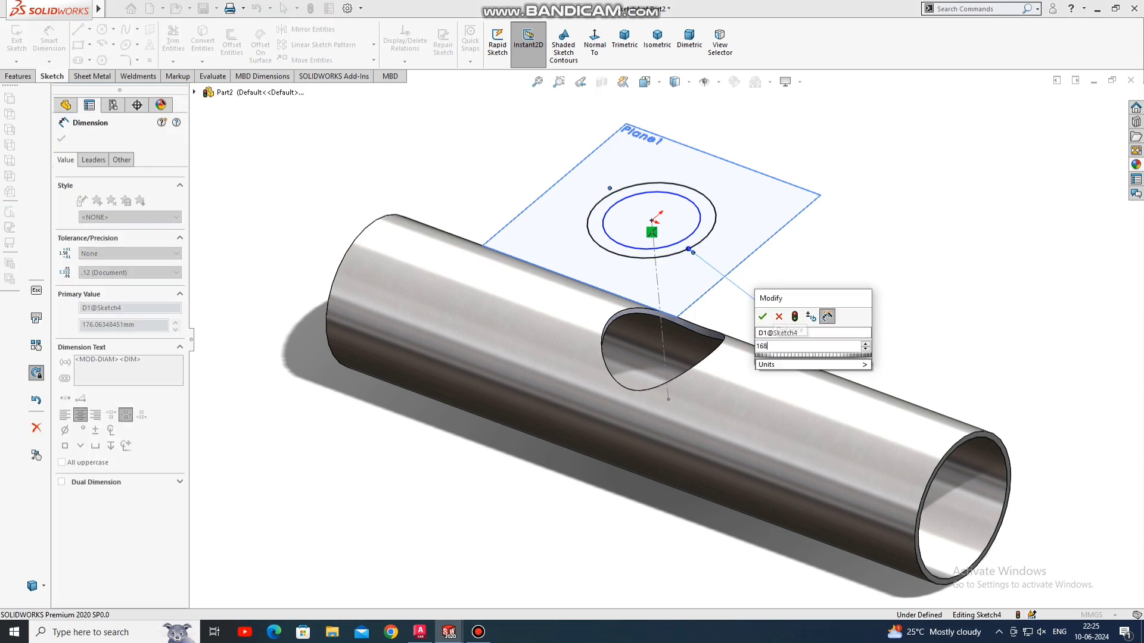
type(".3")
key("Return")
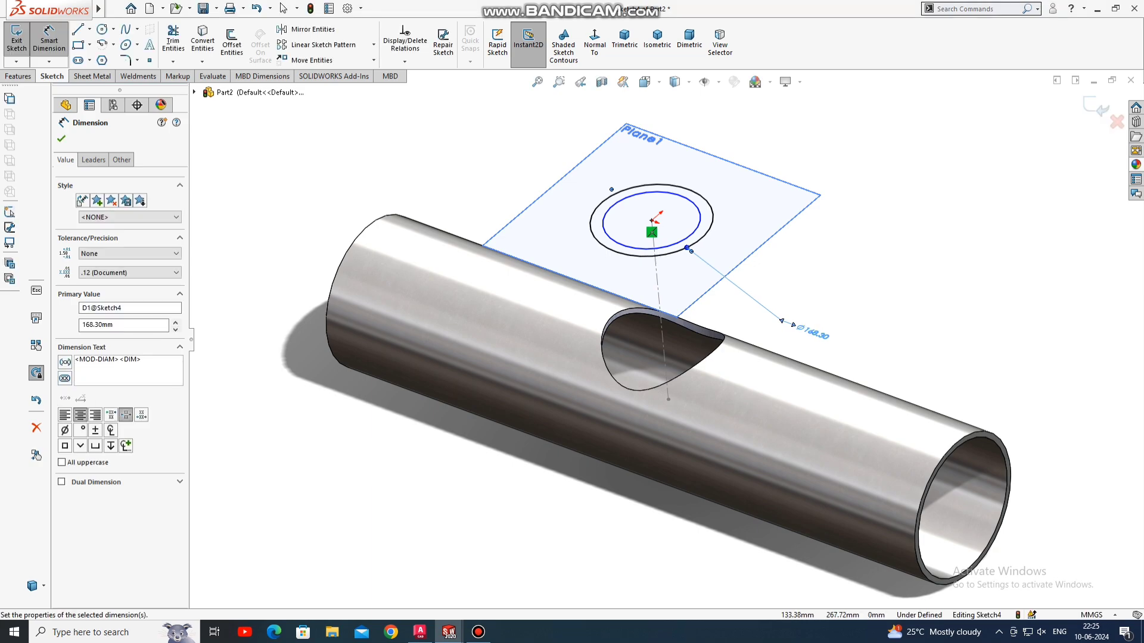
key("Escape")
scroll(568, 214, "down", 1)
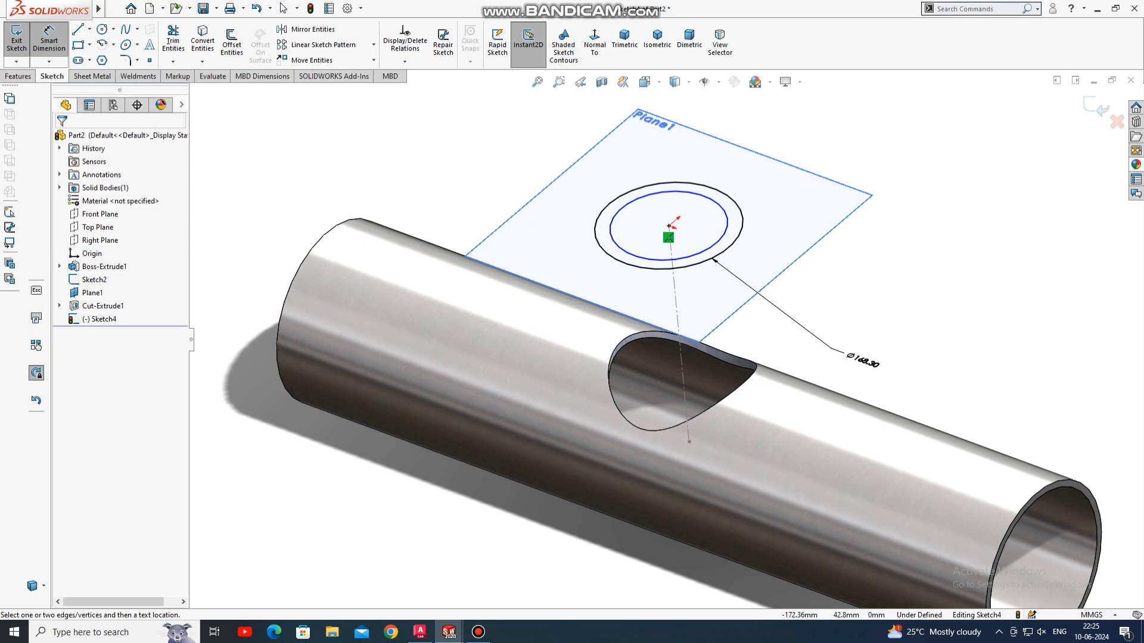
left_click(724, 234)
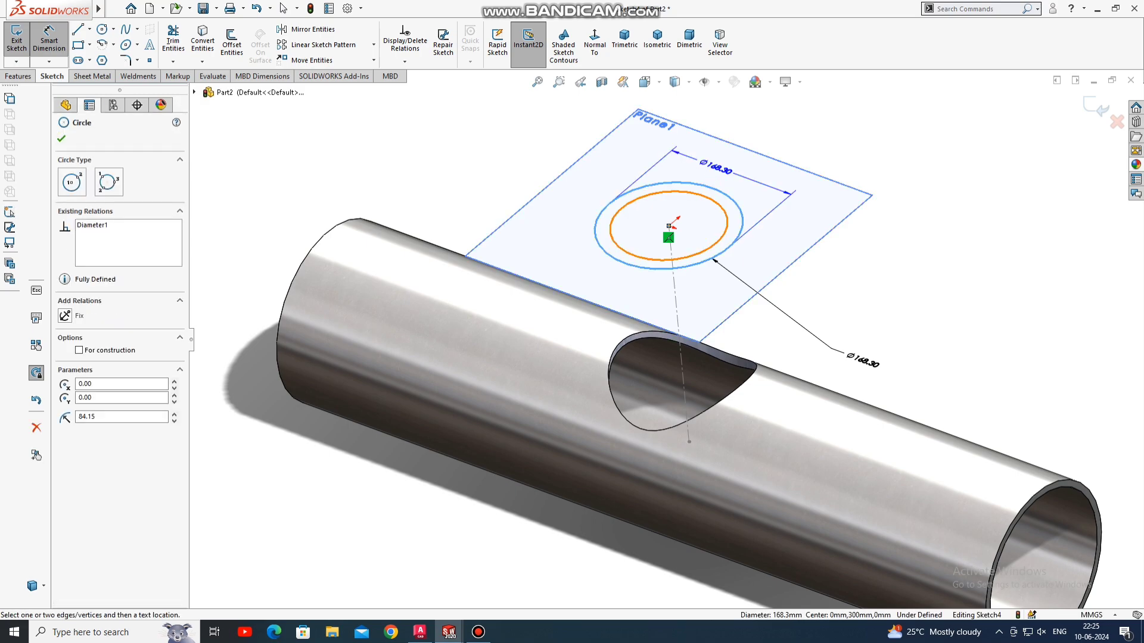
left_click(741, 235)
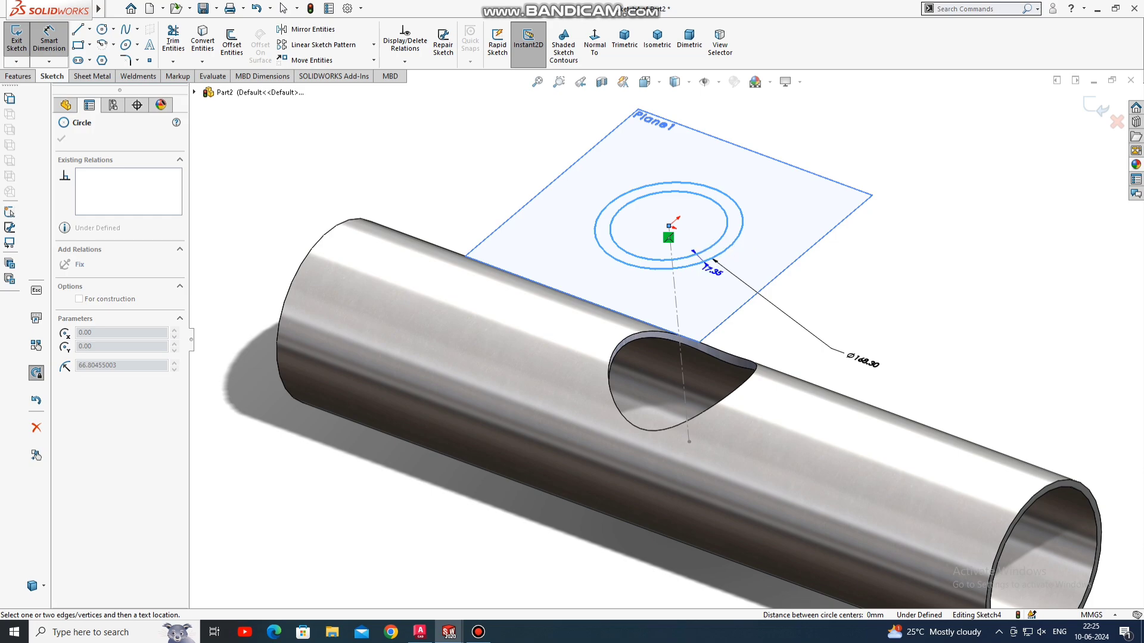
left_click(712, 265)
type("7.1")
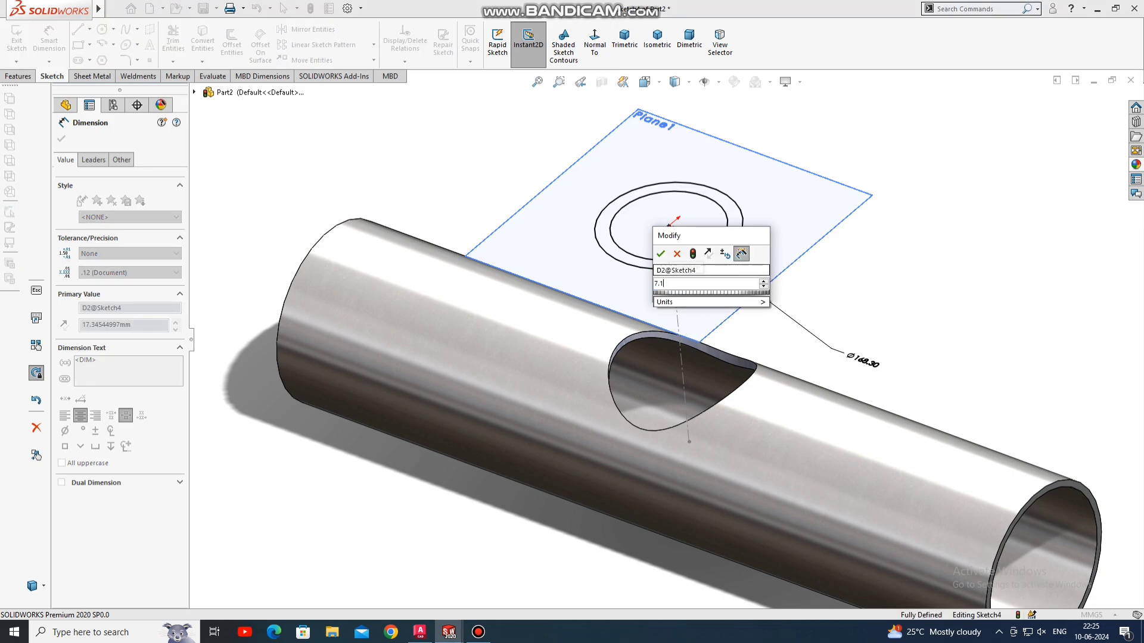
key("Return")
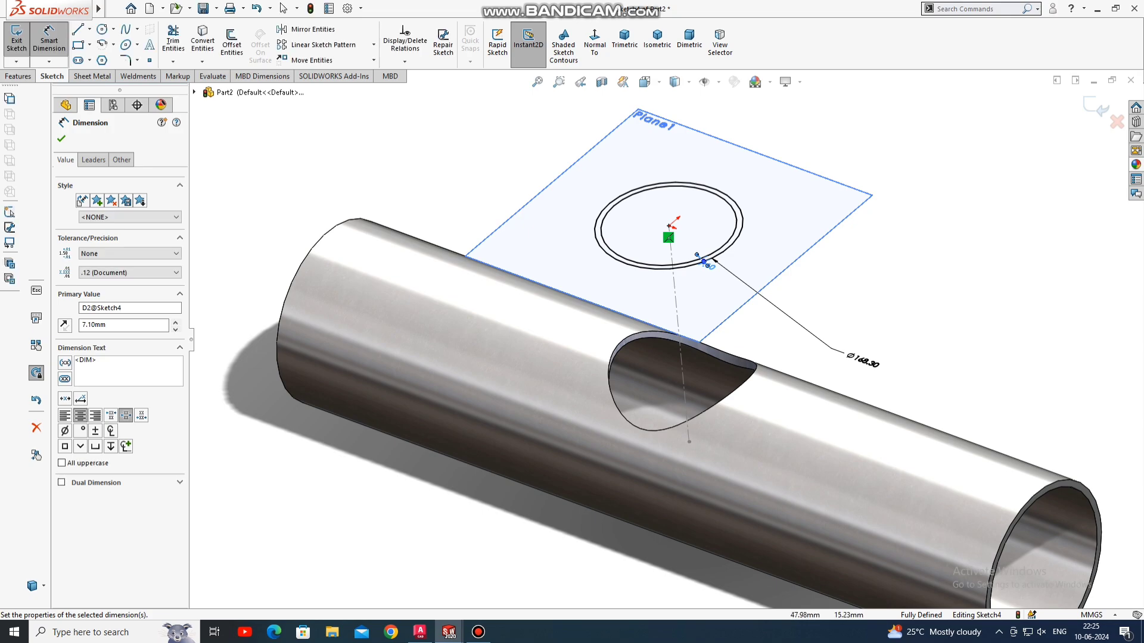
key("Escape")
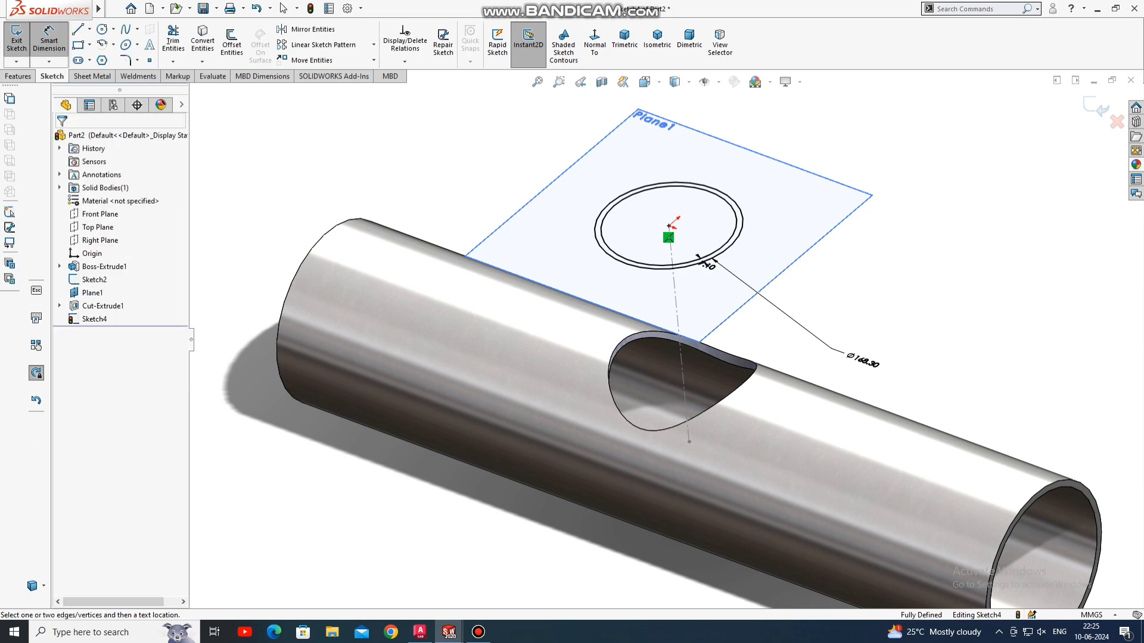
Extrude the ring sketch 308 mm, reversed to run down into the main pipe.
left_click(18, 76)
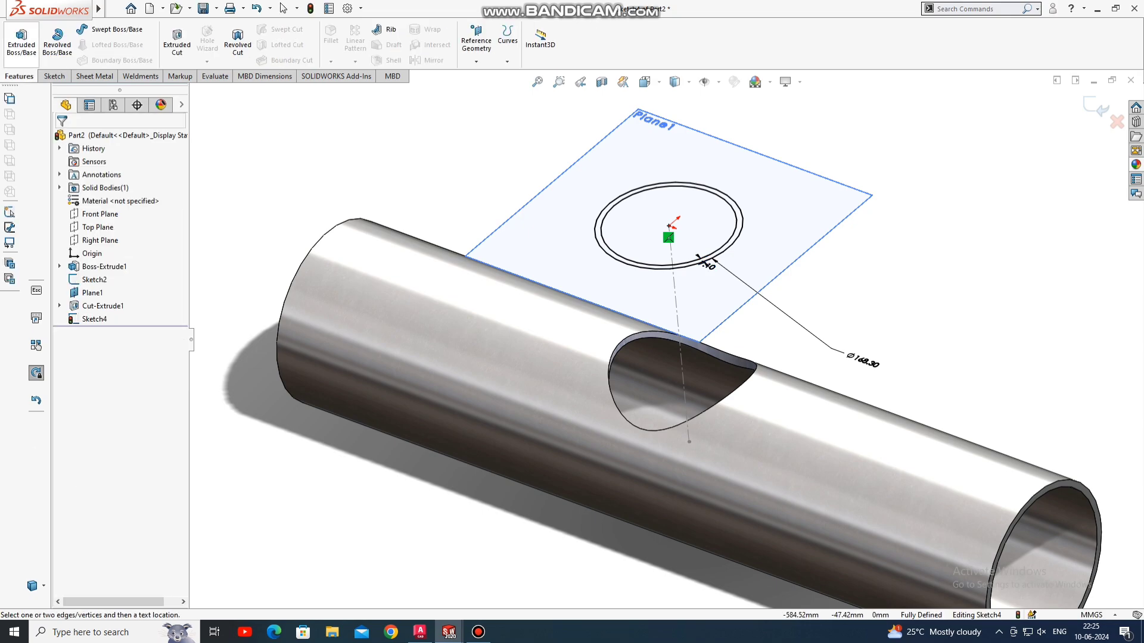
left_click(22, 41)
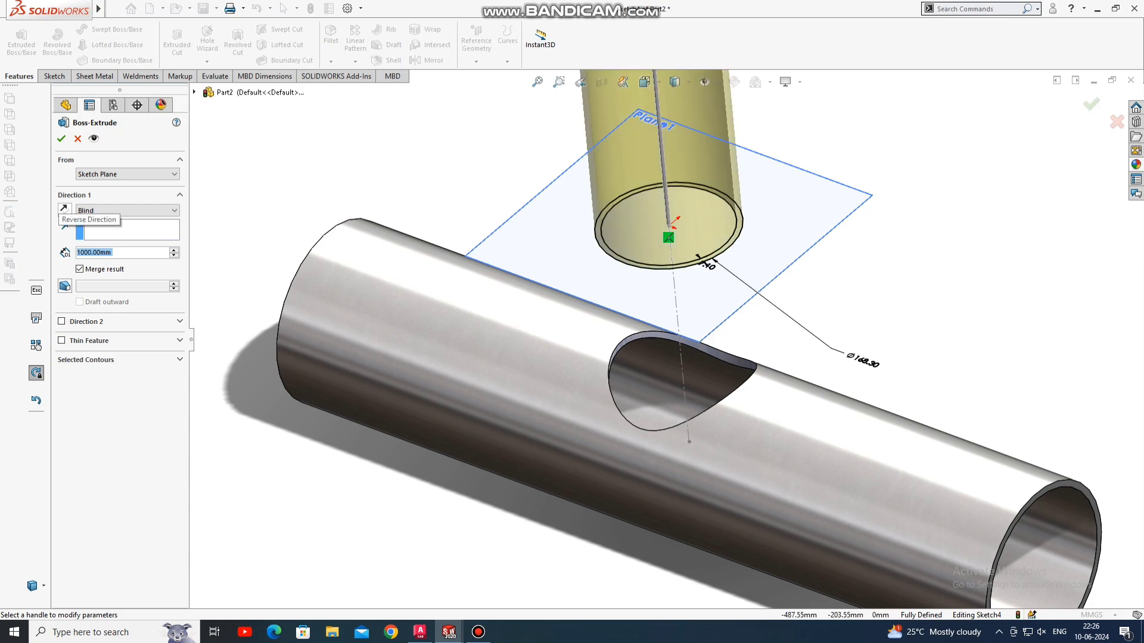
type("30")
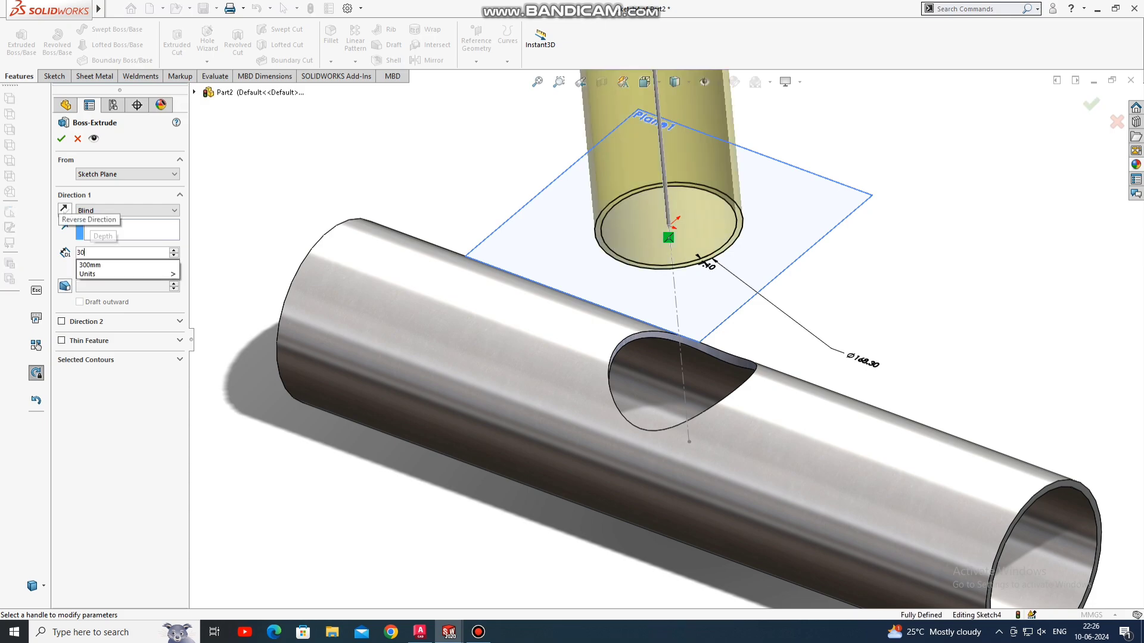
type("8")
key("Return")
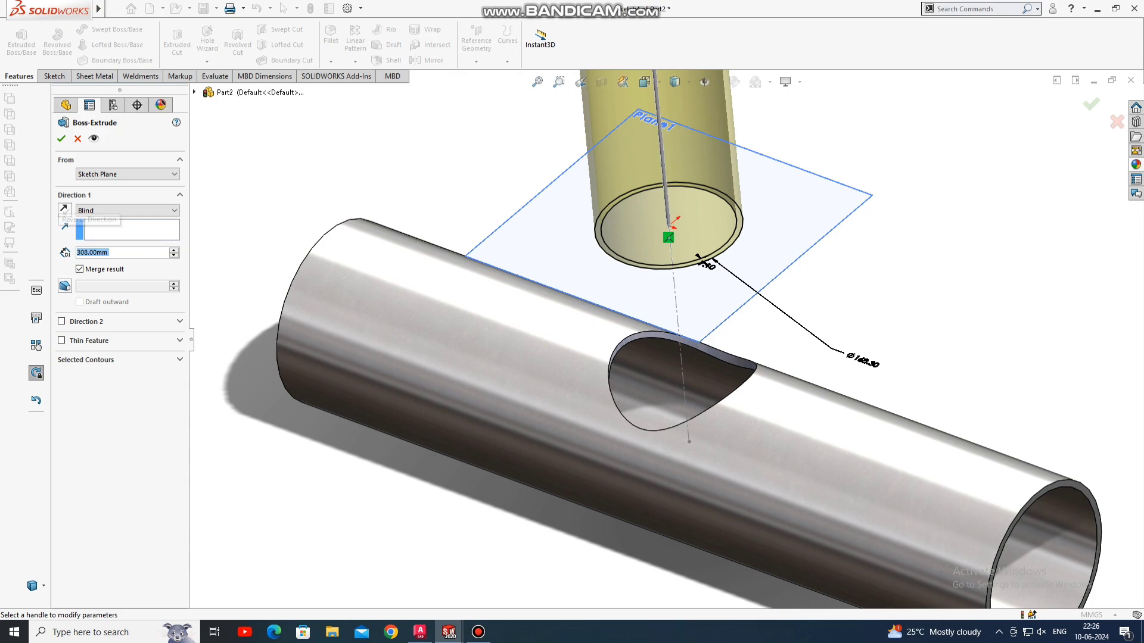
scroll(666, 355, "up", 3)
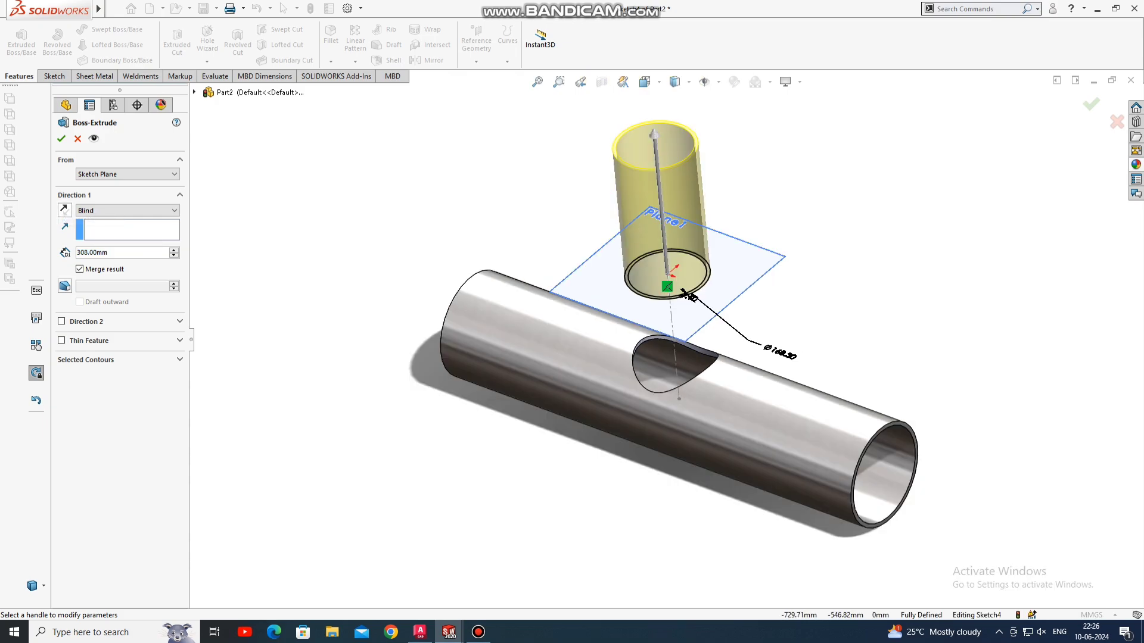
left_click(64, 210)
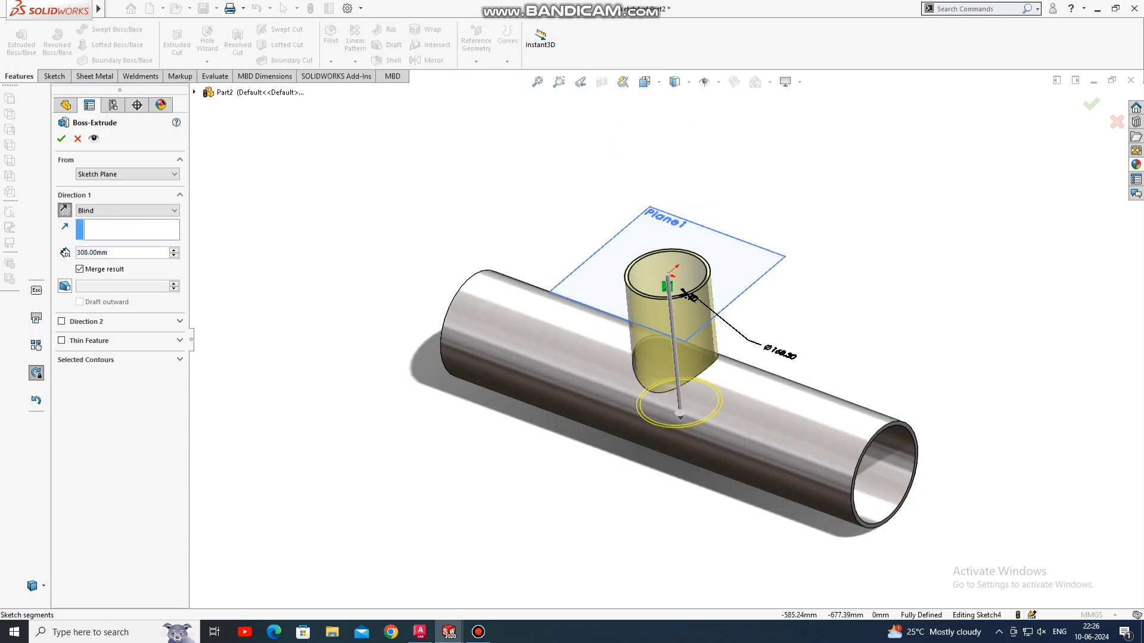
Accept the extrusion, then edit Boss-Extrude2 to clear Merge result so the branch is separate.
left_click(62, 138)
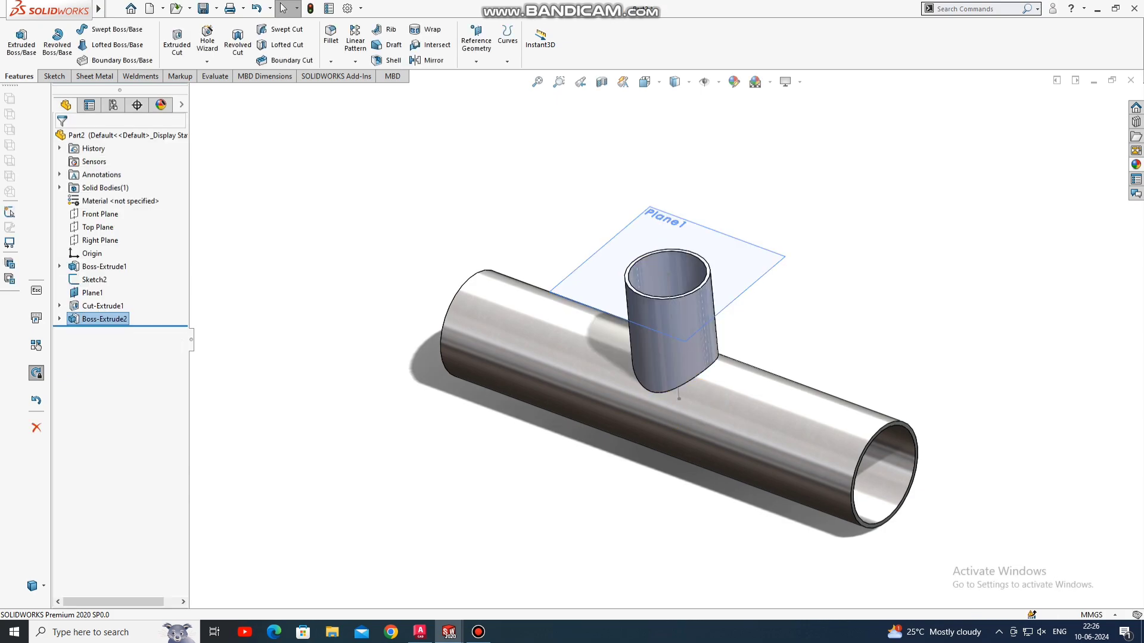
right_click(98, 319)
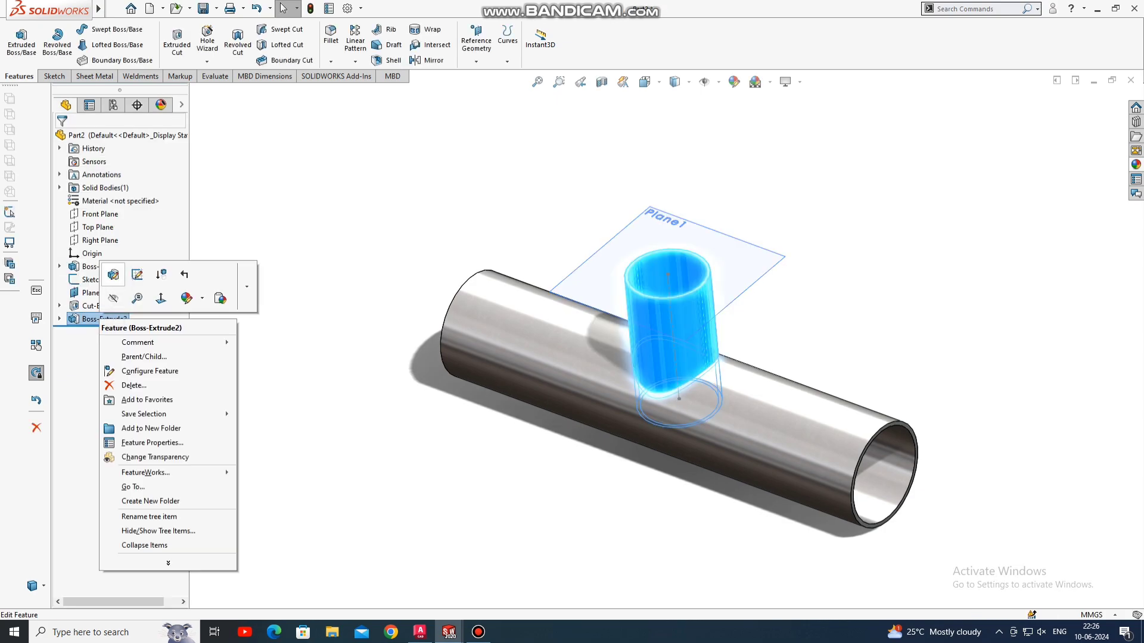
left_click(113, 275)
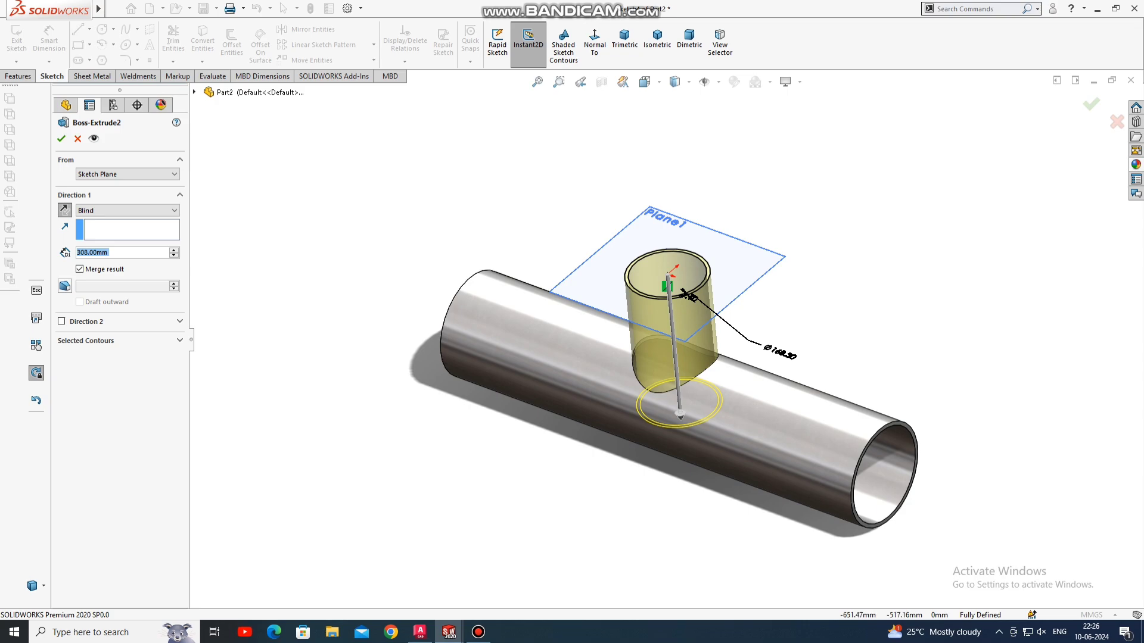
left_click(79, 268)
left_click(61, 139)
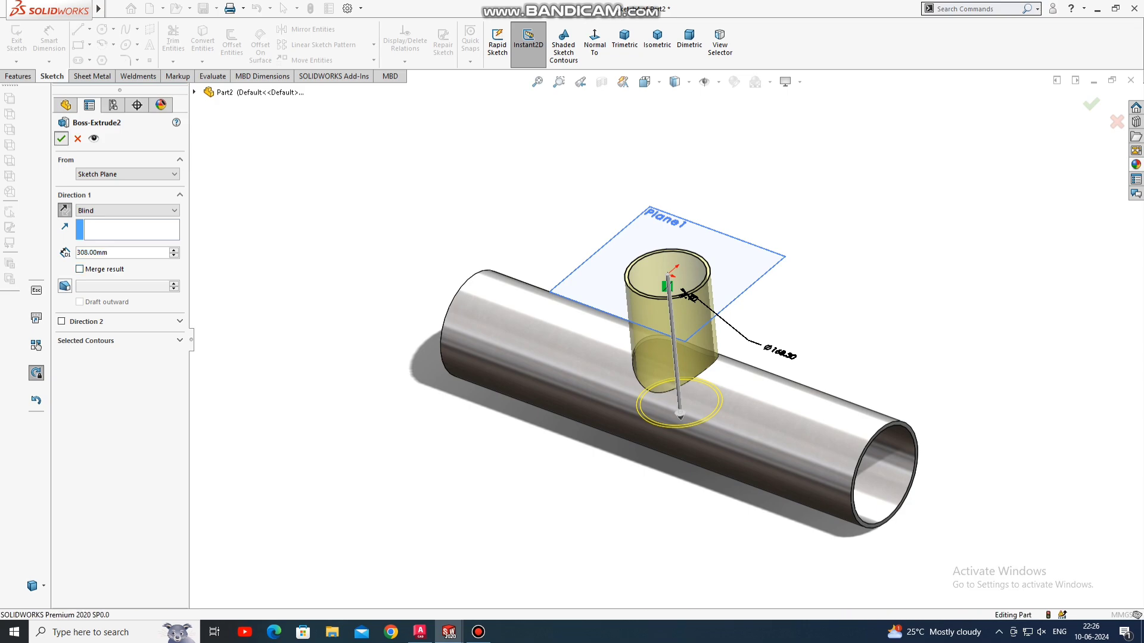
Orbit the tee and apply the Polished Platinum appearance to the branch tube.
middle_click_drag(672, 408, 618, 436)
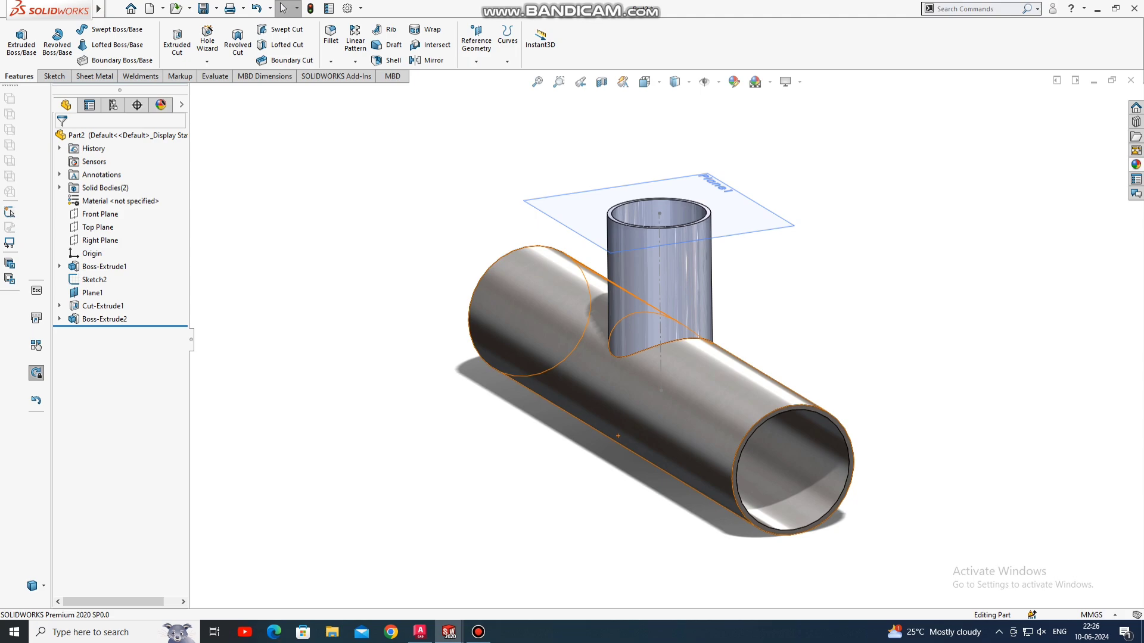
middle_click_drag(762, 467, 685, 453)
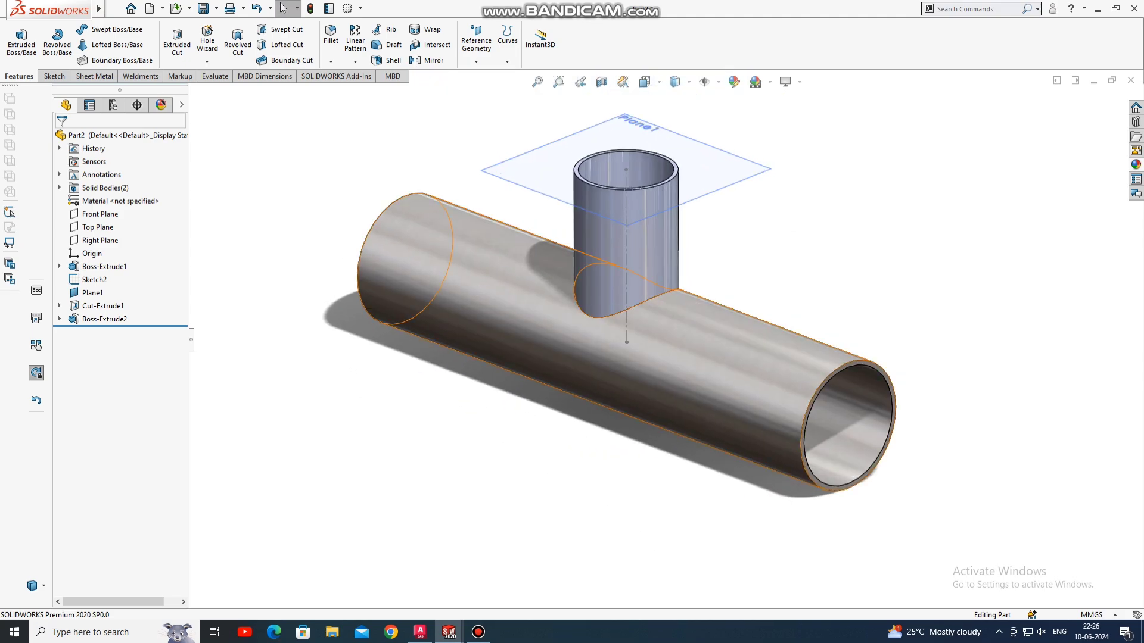
left_click(1136, 164)
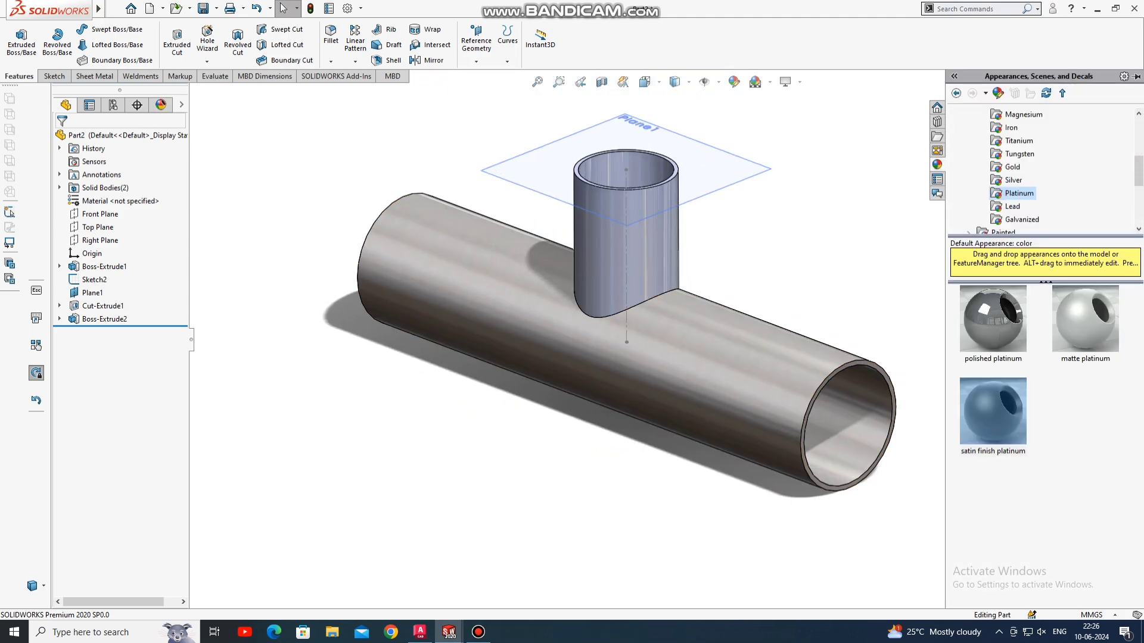
left_click_drag(993, 319, 669, 255)
left_click(685, 256)
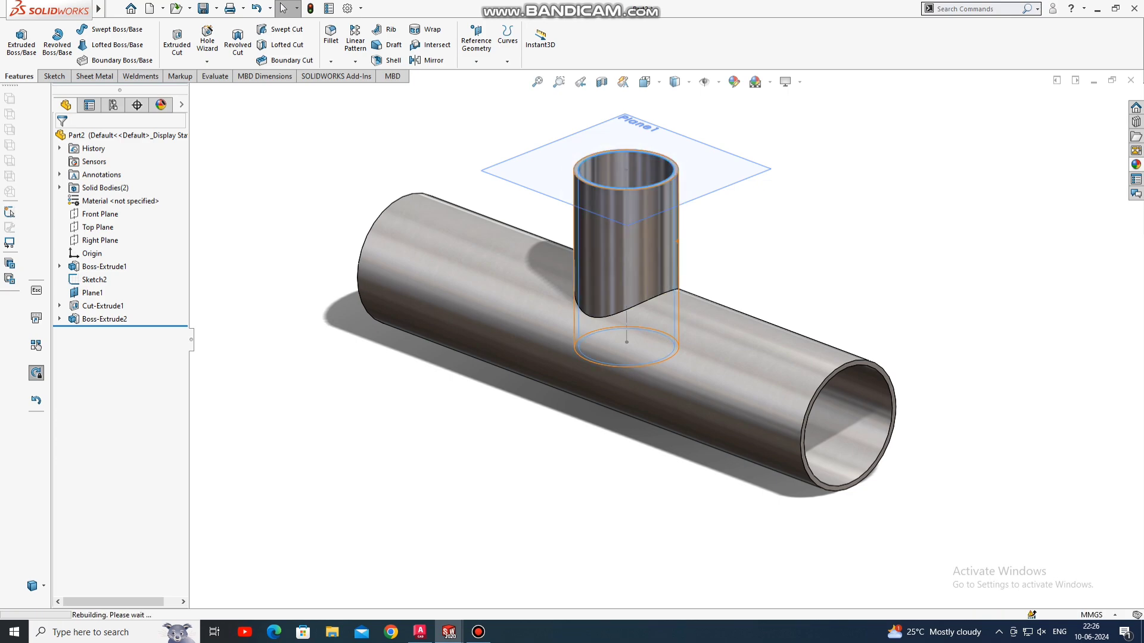
scroll(851, 418, "down", 4)
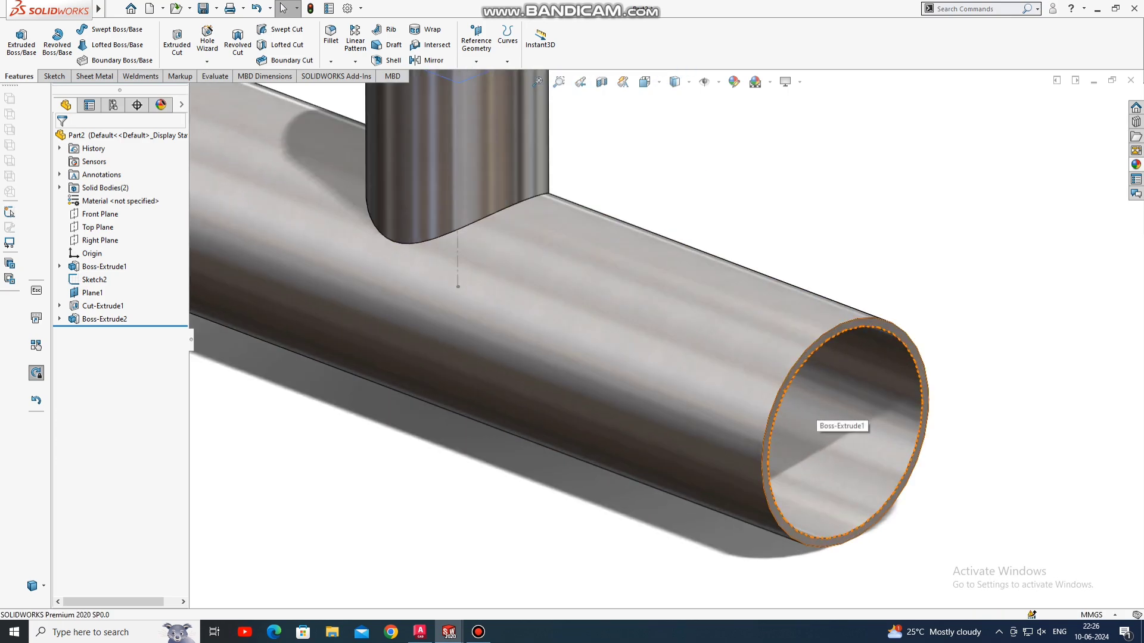
right_click(881, 323)
Sketch on the pipe's end face, converting its inner circular edge into a sketch circle.
left_click(917, 302)
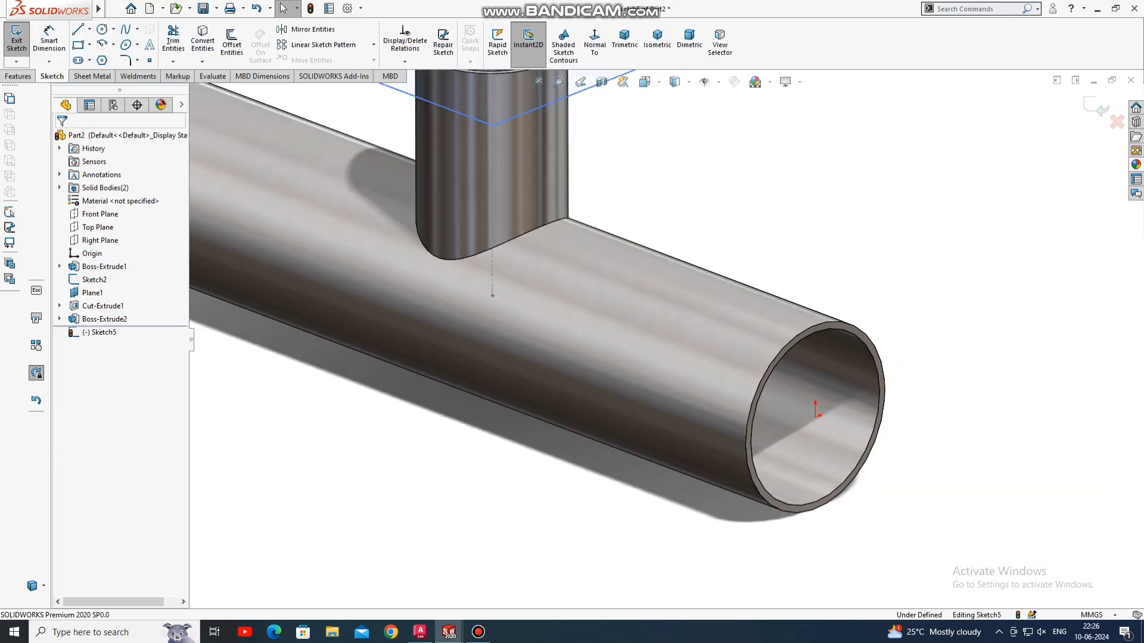
left_click(203, 42)
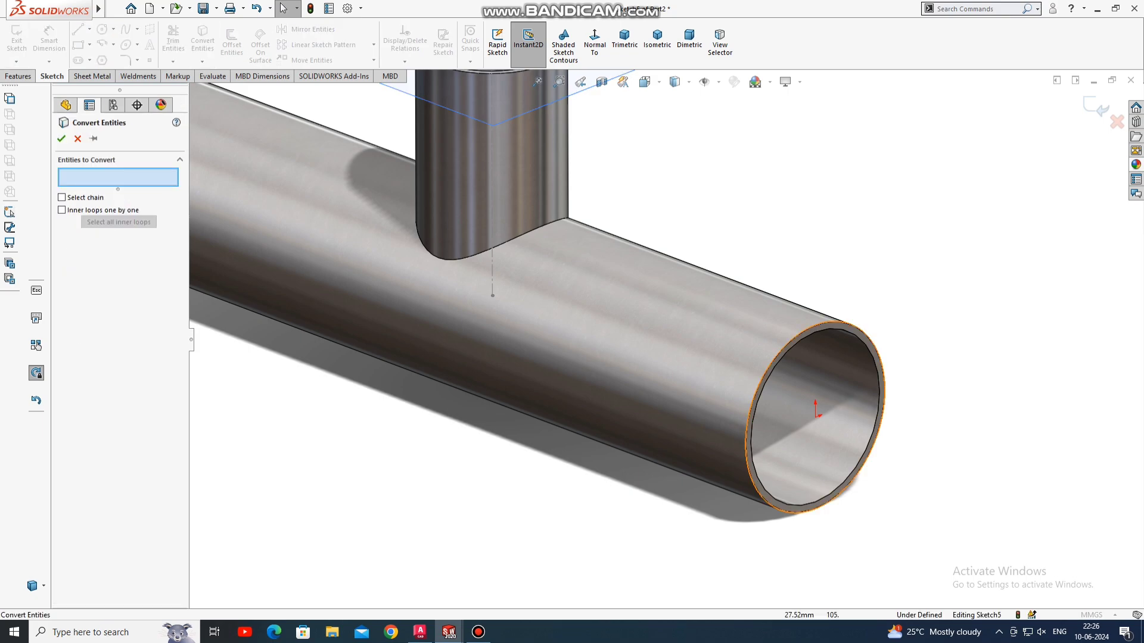
left_click(865, 352)
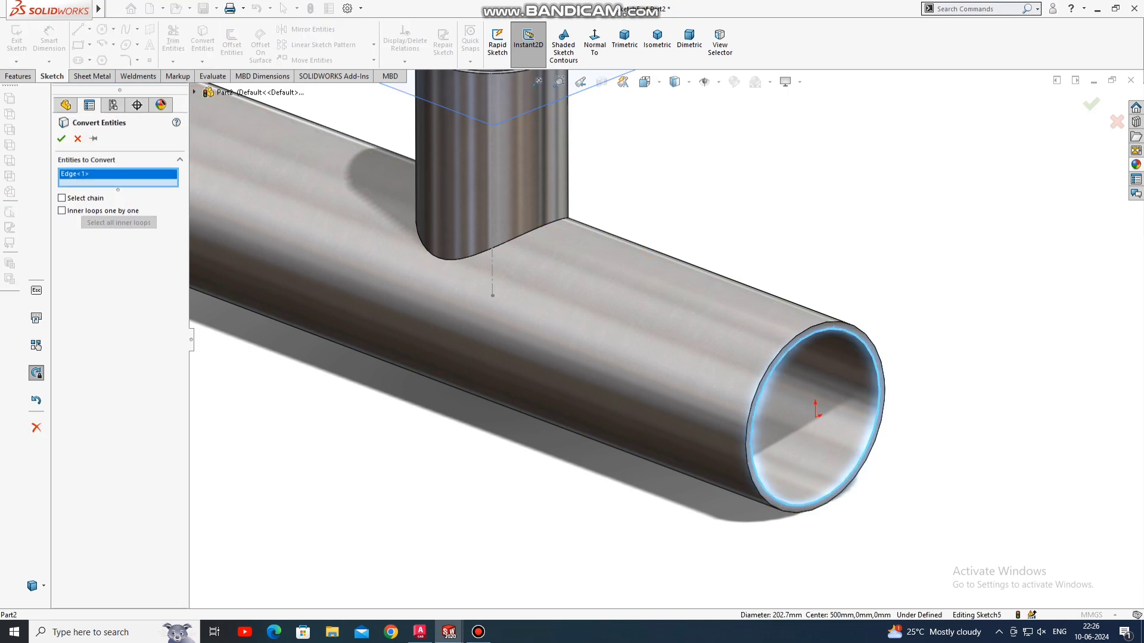
left_click(61, 138)
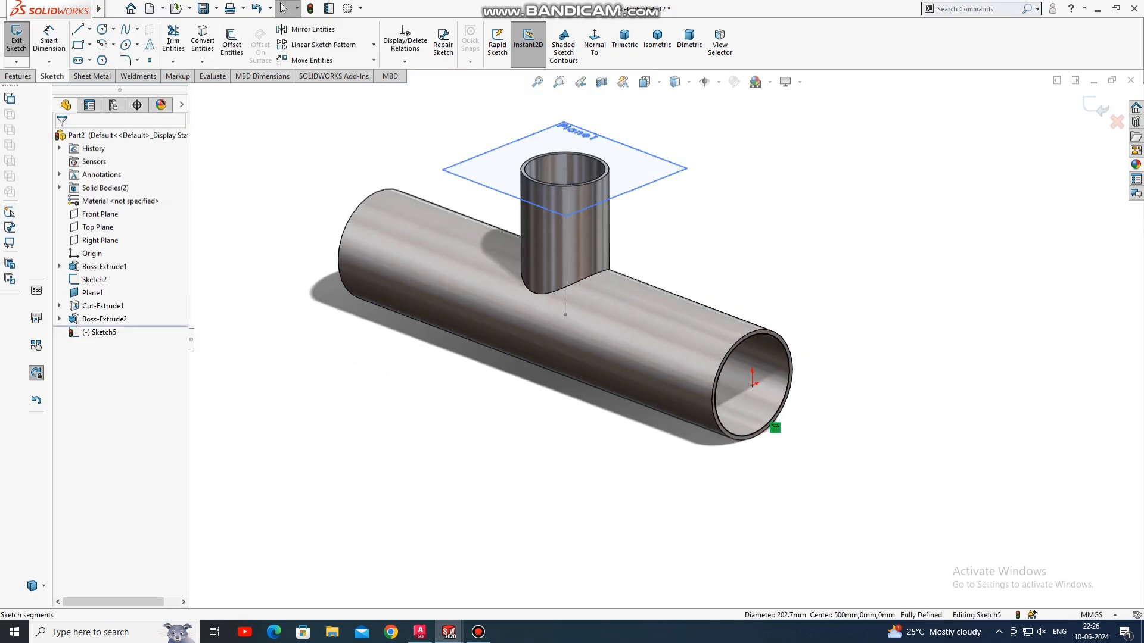
Extrude-cut that circle Through All - Both to trim the branch tube out of the bore.
left_click(18, 76)
left_click(177, 40)
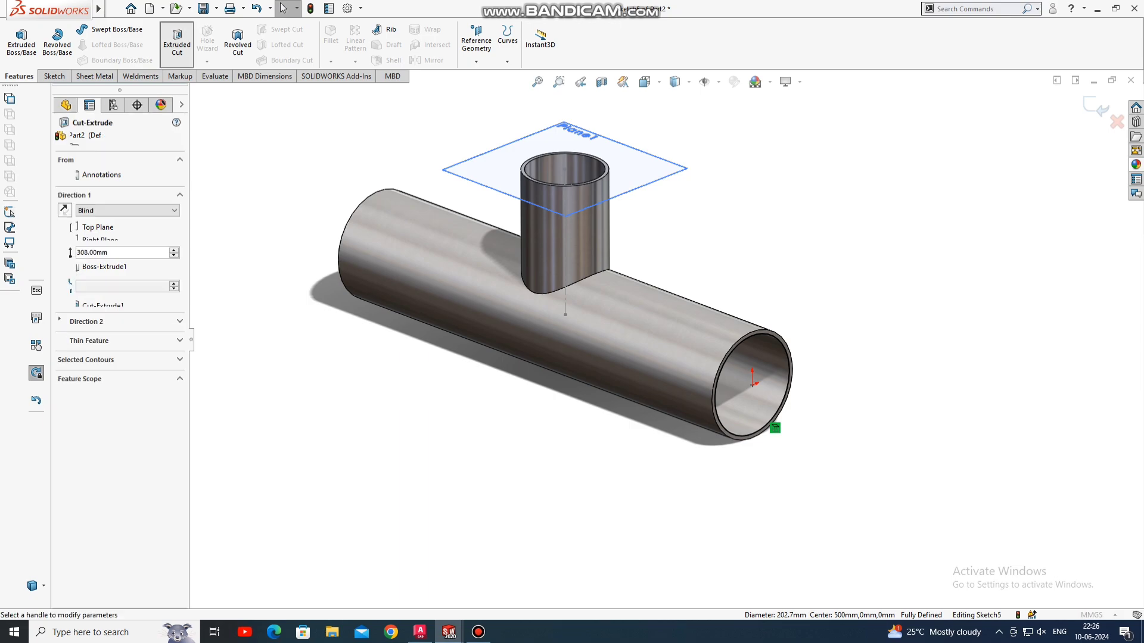
left_click(125, 210)
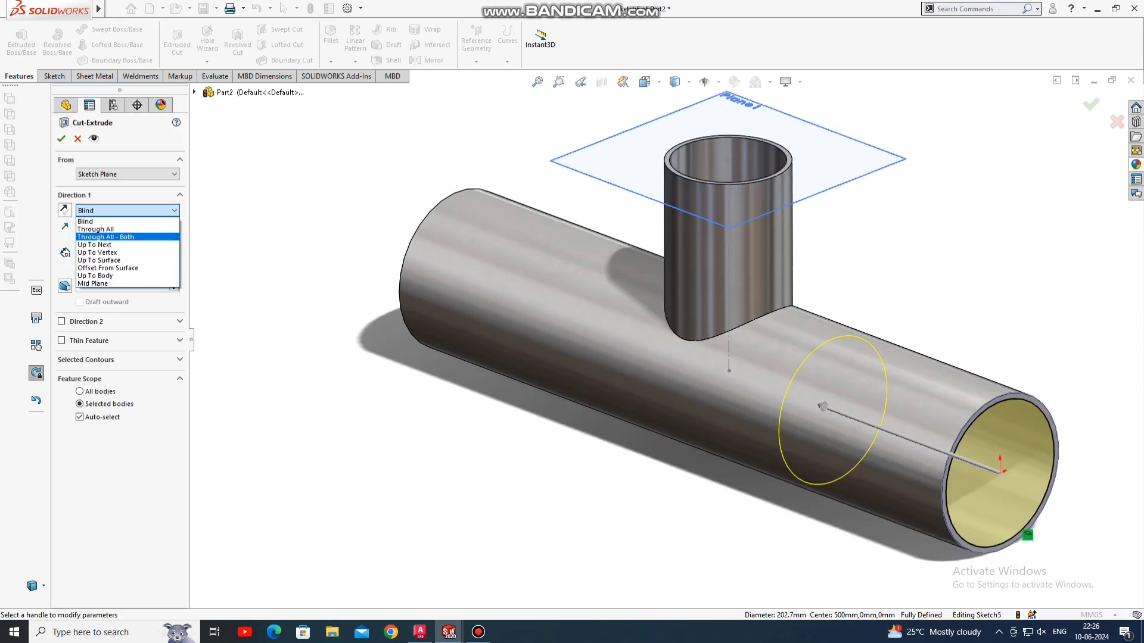
left_click(106, 237)
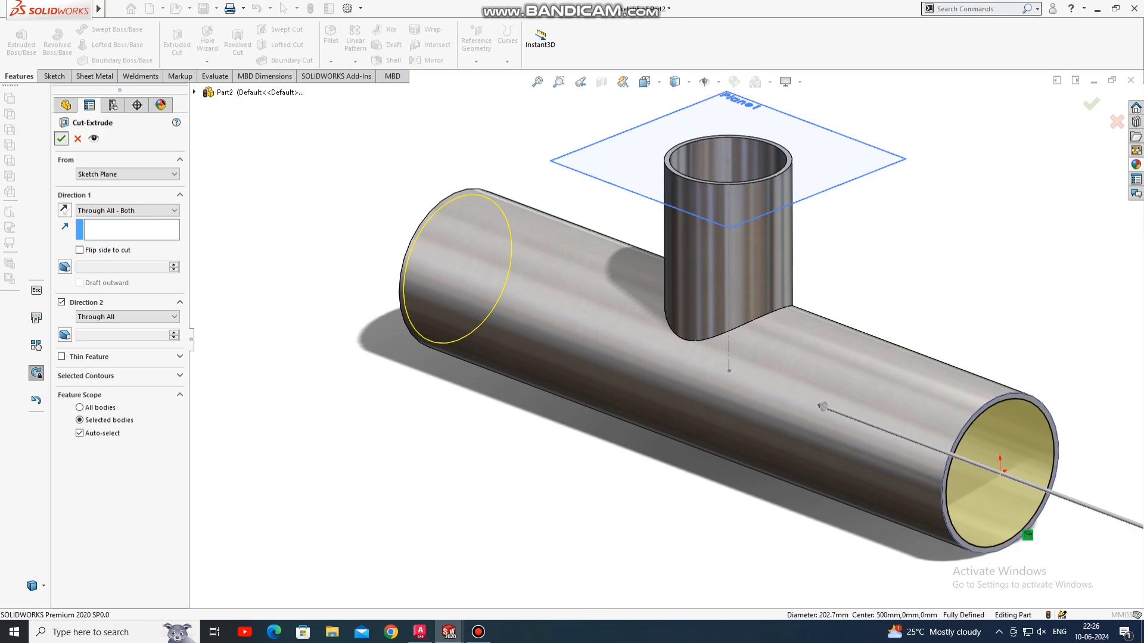
key("Return")
middle_click_drag(715, 328, 745, 268)
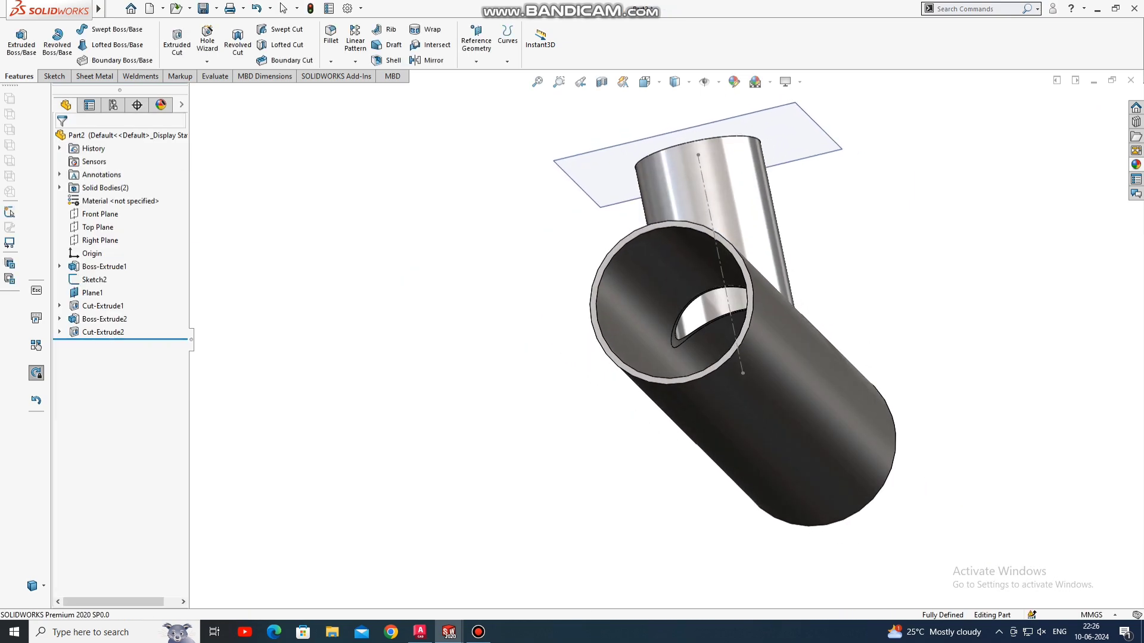
middle_click_drag(715, 328, 549, 291)
Isolate the branch pipe and fit it in an isometric view.
key("ctrl+7")
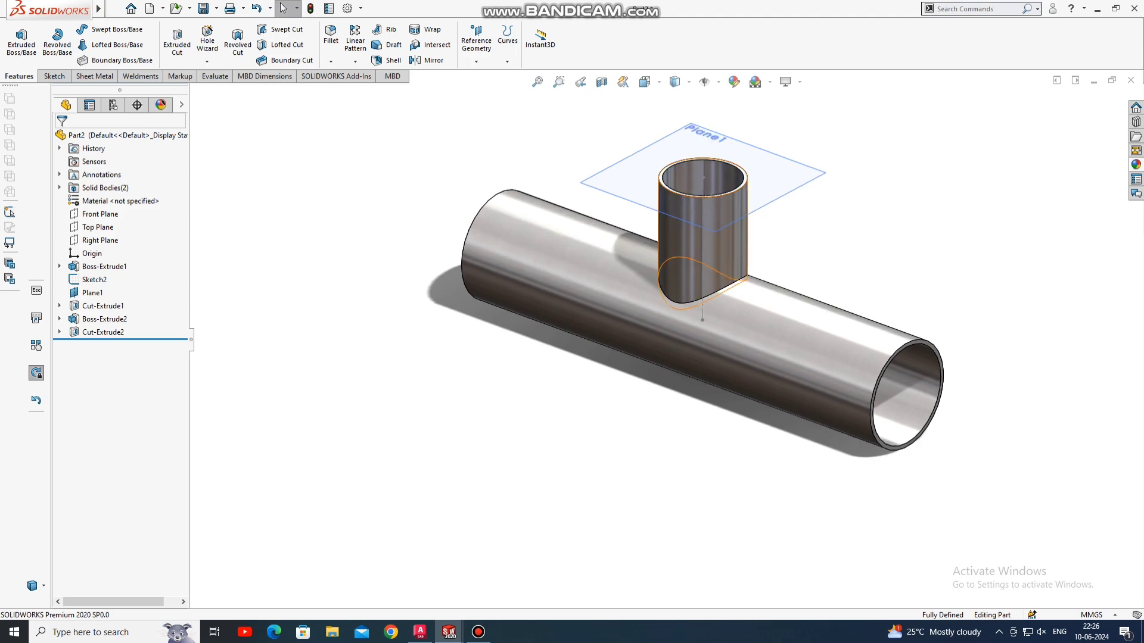
right_click(679, 237)
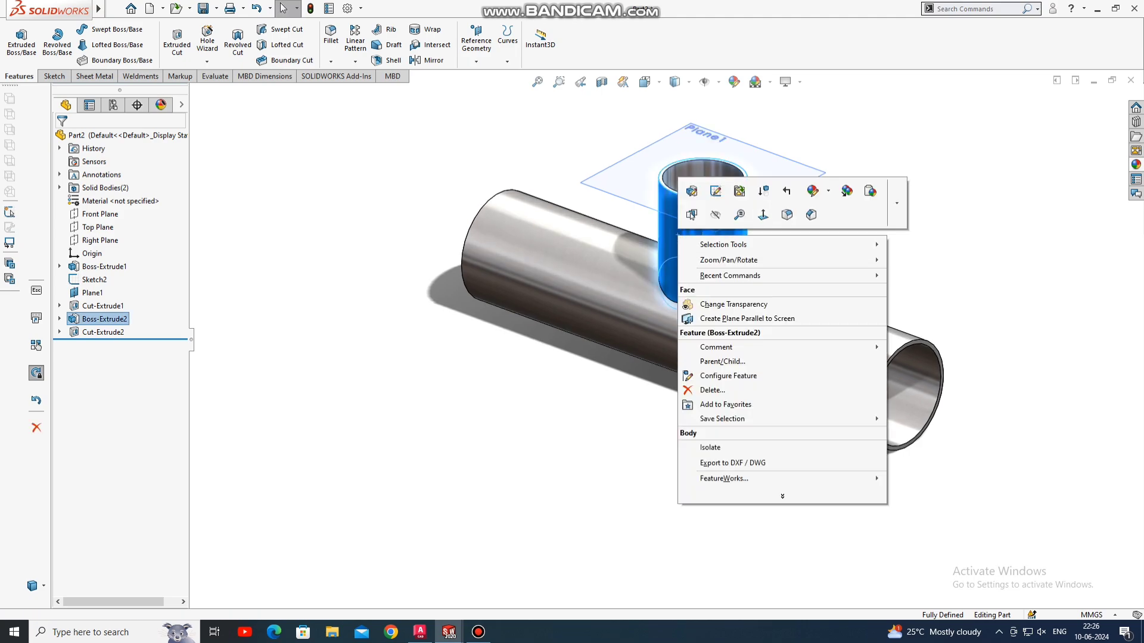
left_click(710, 447)
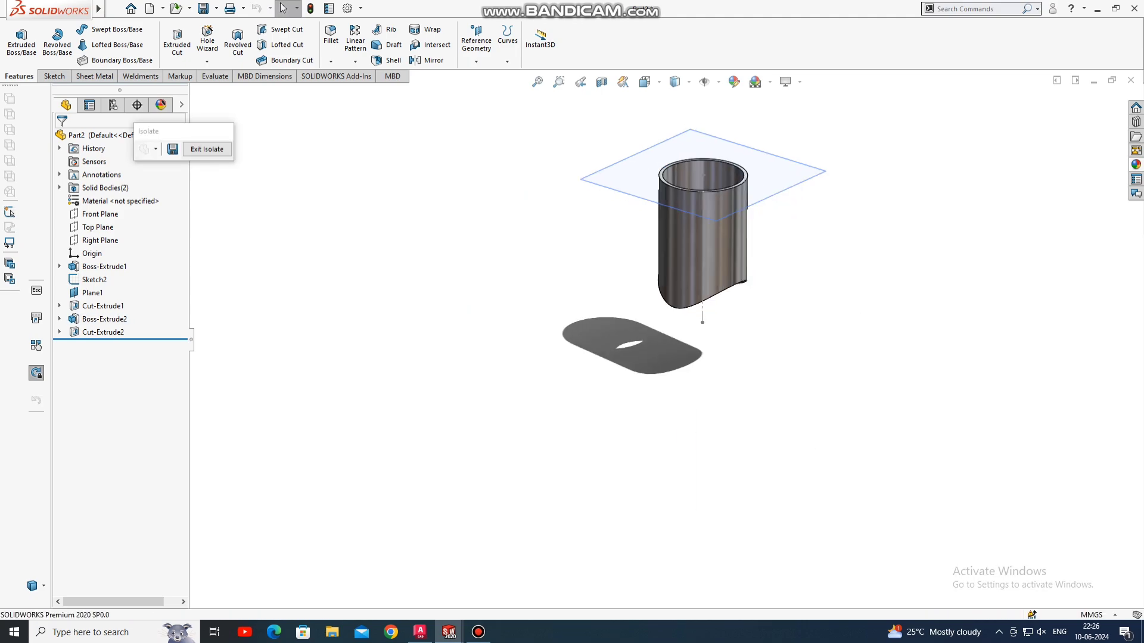
scroll(709, 226, "down", 4)
scroll(709, 226, "down", 2)
scroll(711, 238, "down", 2)
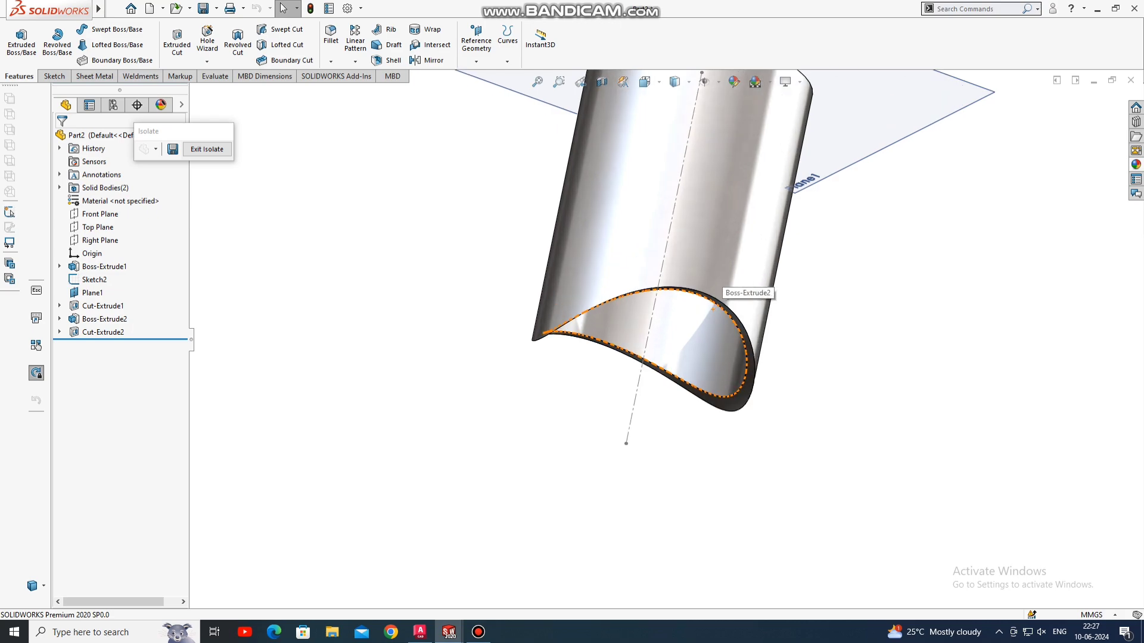
scroll(715, 268, "down", 2)
key("ctrl+7")
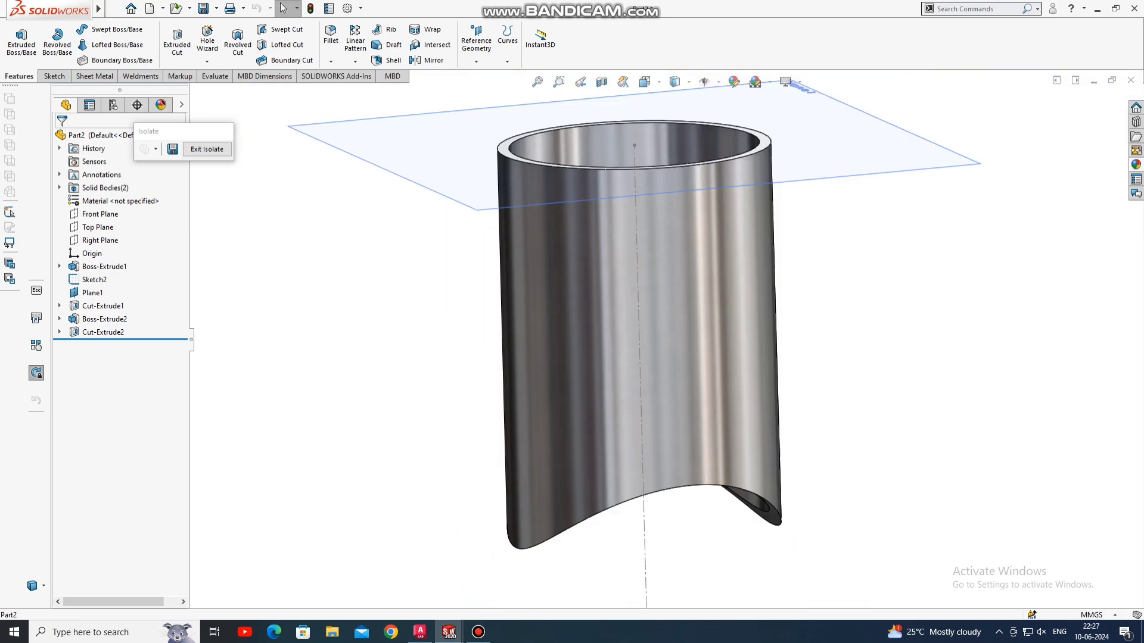
Orbit to the branch pipe's top face and start a sketch on it.
middle_click_drag(601, 186, 729, 286)
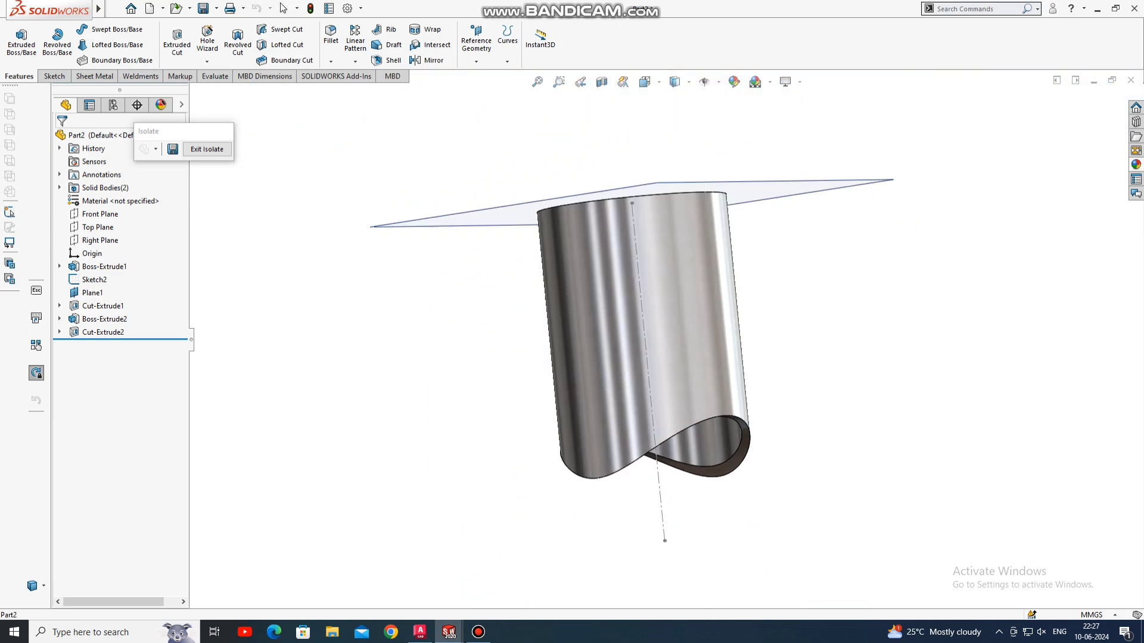
middle_click_drag(655, 357, 643, 369)
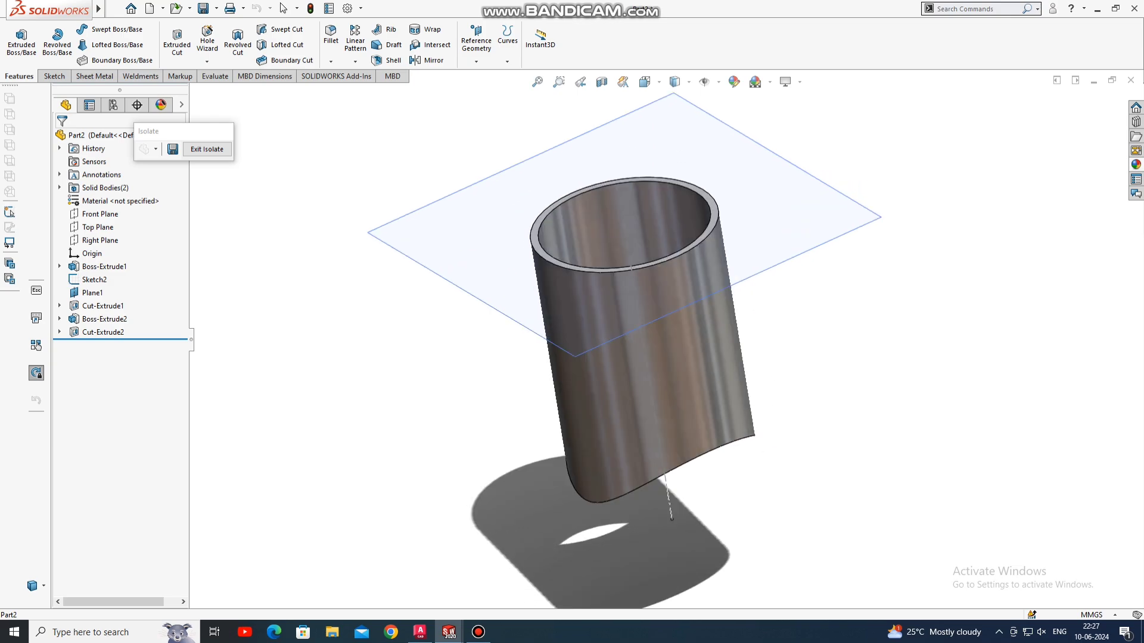
scroll(620, 213, "down", 3)
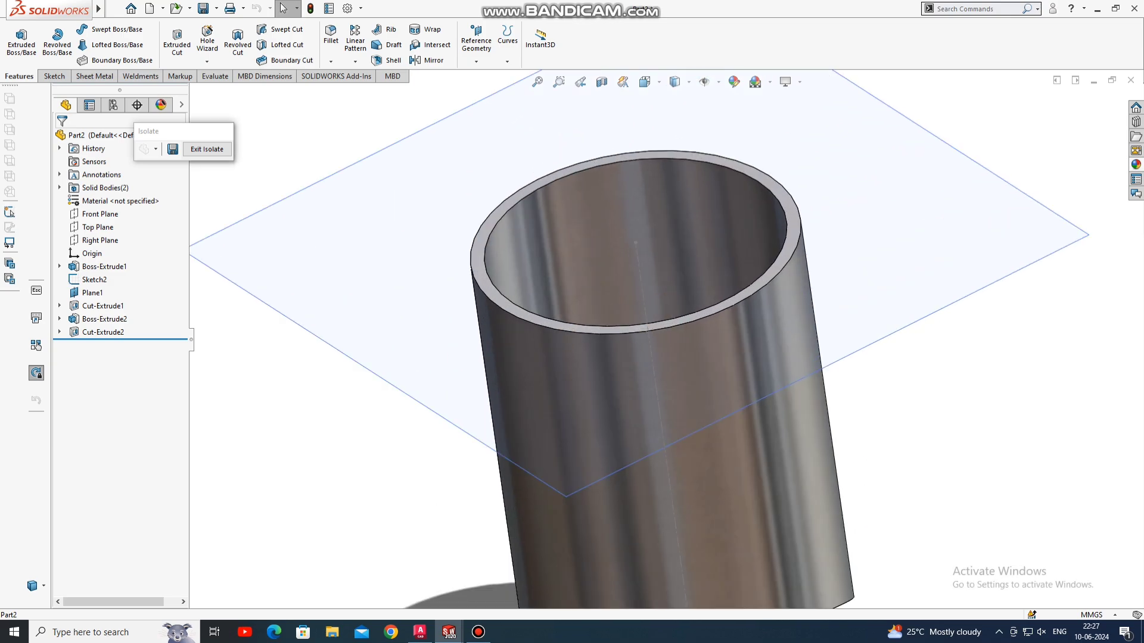
right_click(563, 116)
left_click(601, 177)
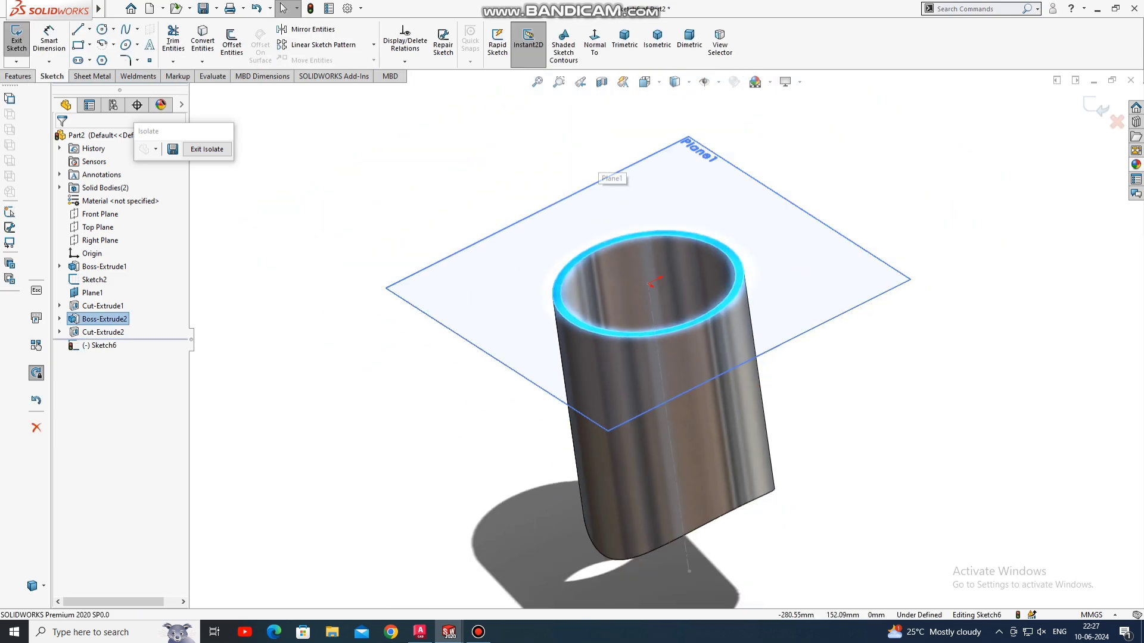
View the sketch plane Normal To and turn off shadows.
left_click(594, 42)
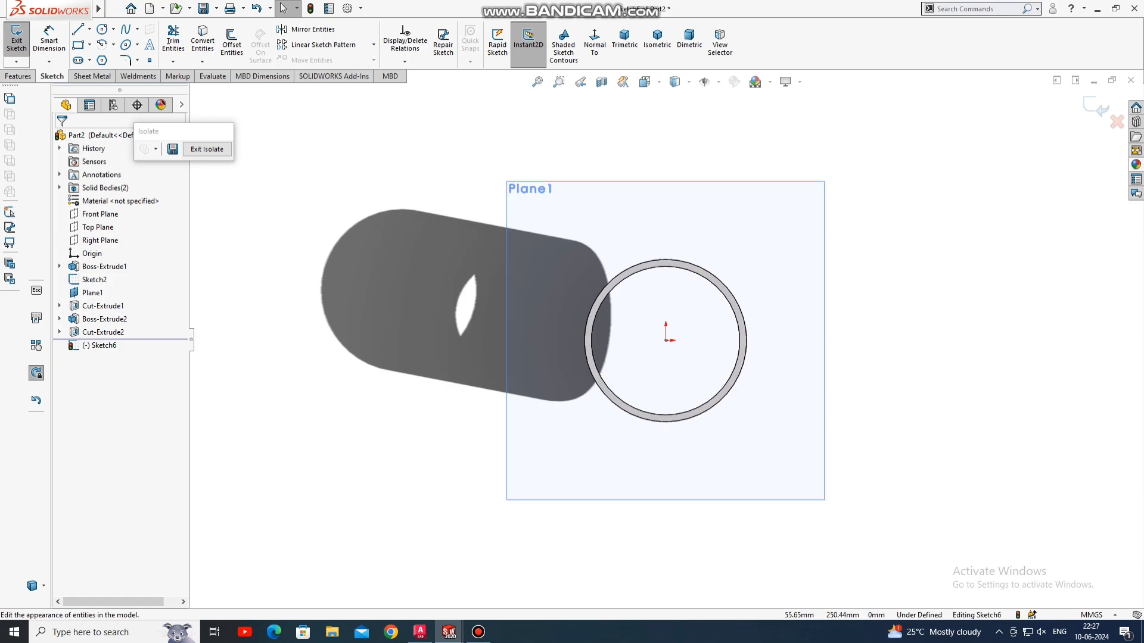
left_click(799, 82)
left_click(813, 115)
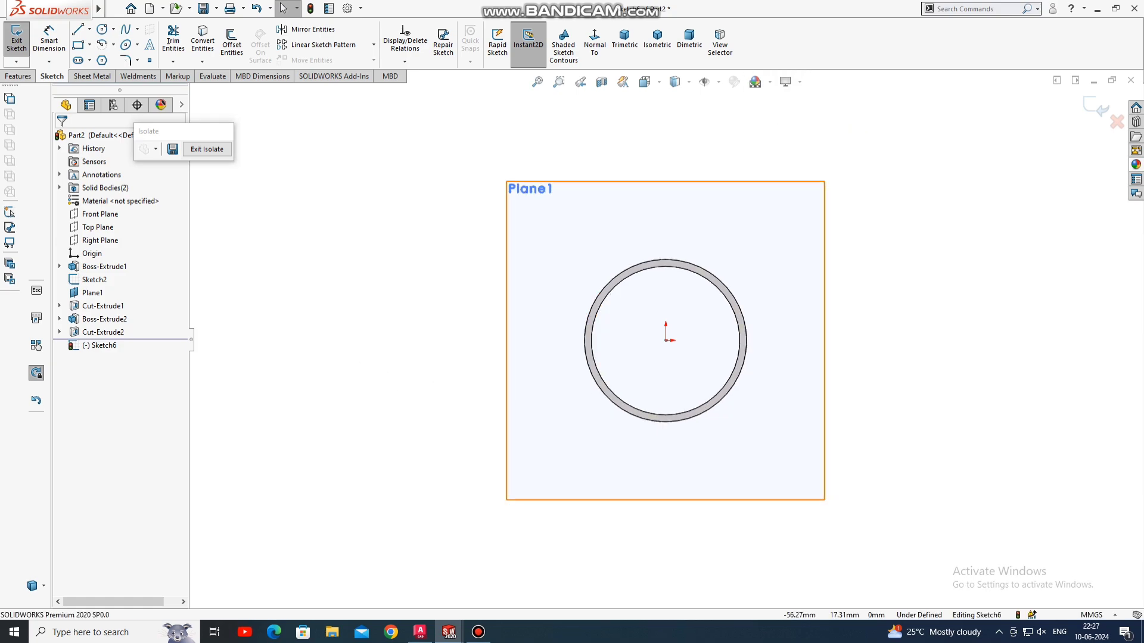
Draw a vertical line from the pipe's centre past its wall, unchecking For construction.
left_click(90, 29)
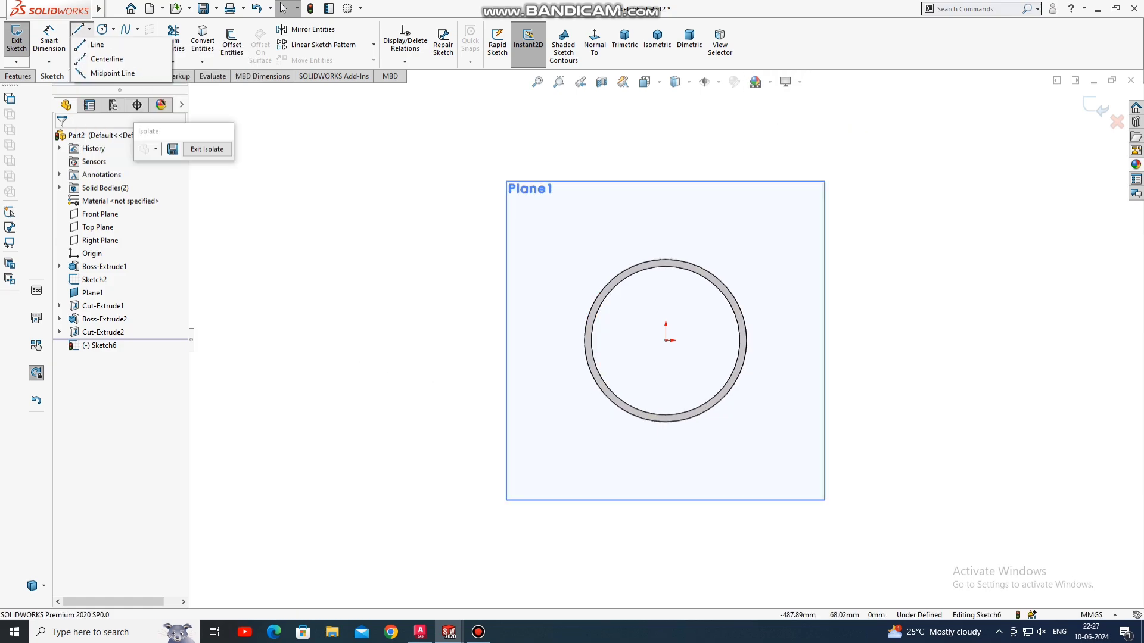
left_click(100, 59)
scroll(608, 289, "down", 1)
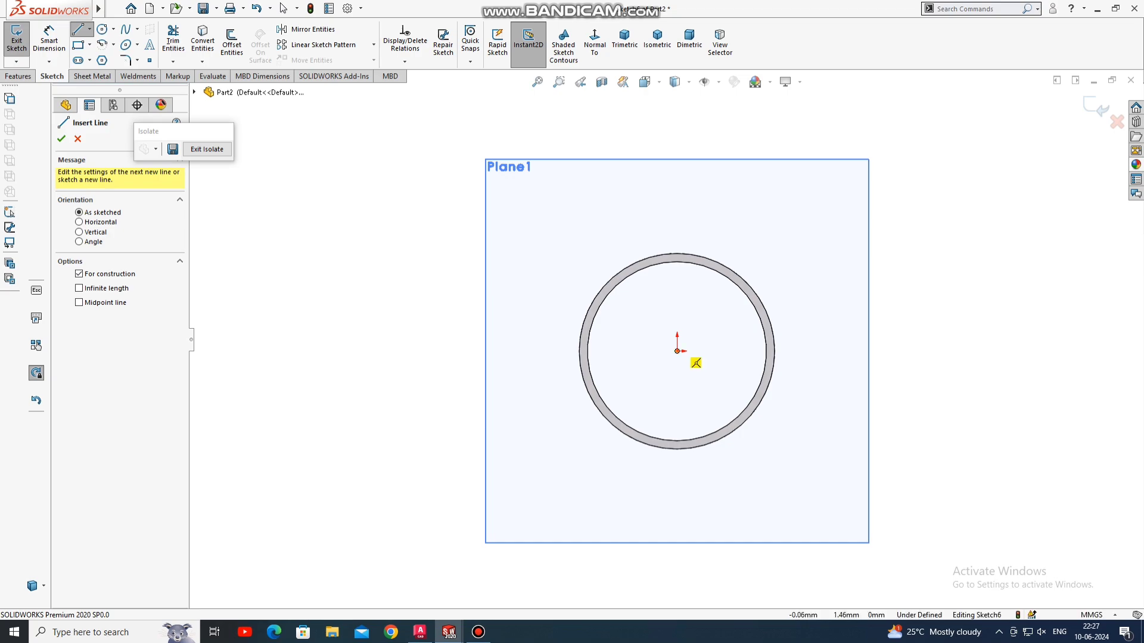
left_click(677, 351)
left_click(677, 222)
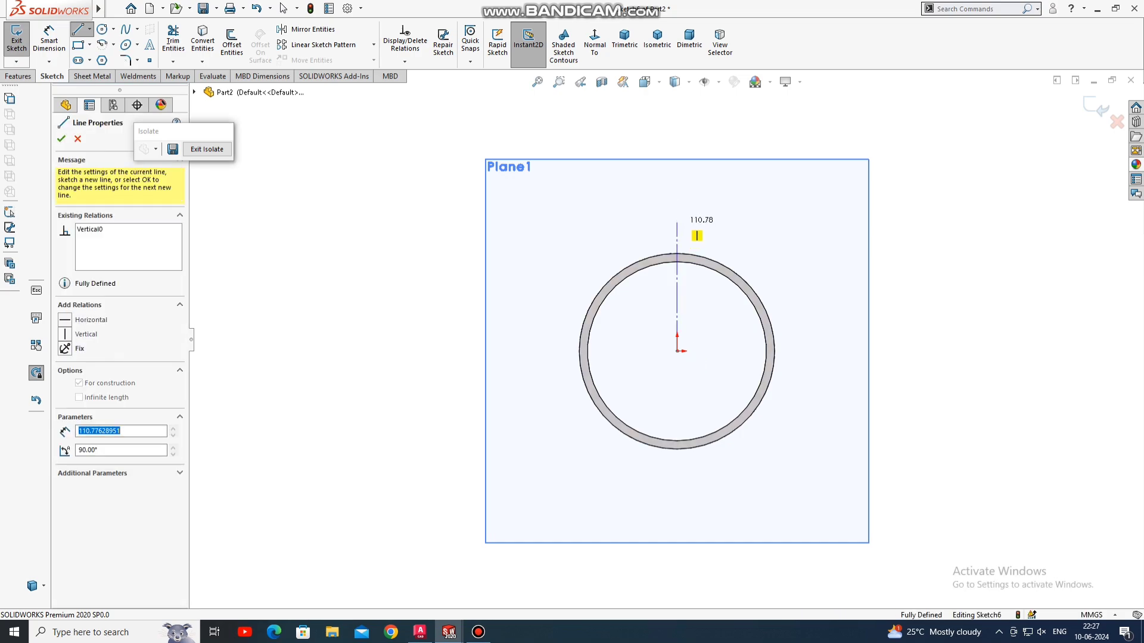
key("Escape")
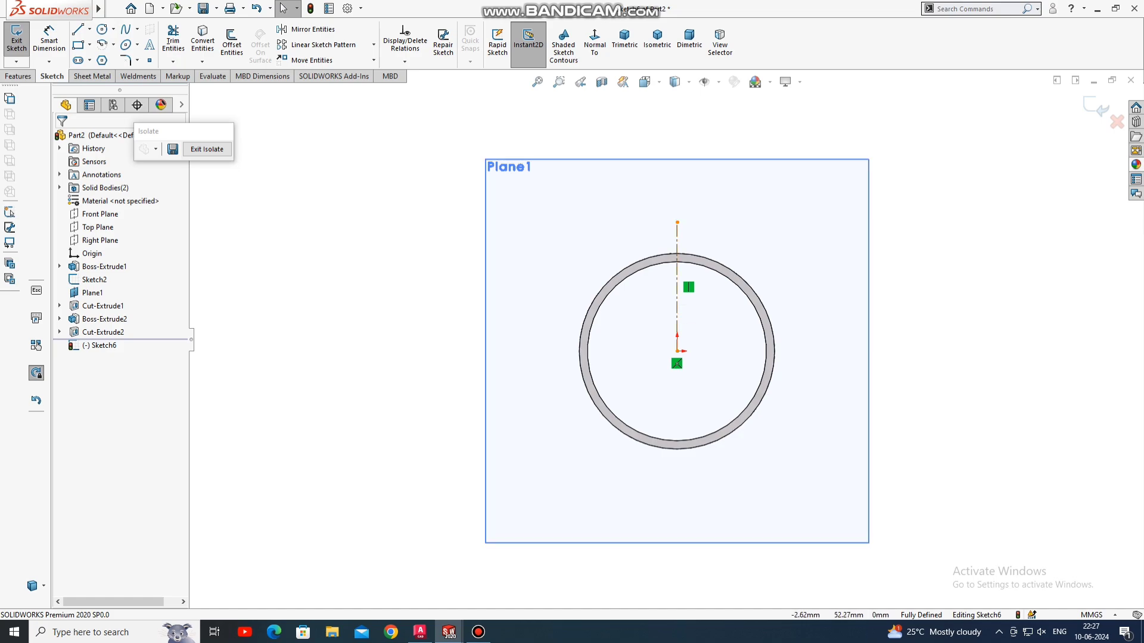
left_click(677, 280)
left_click(738, 258)
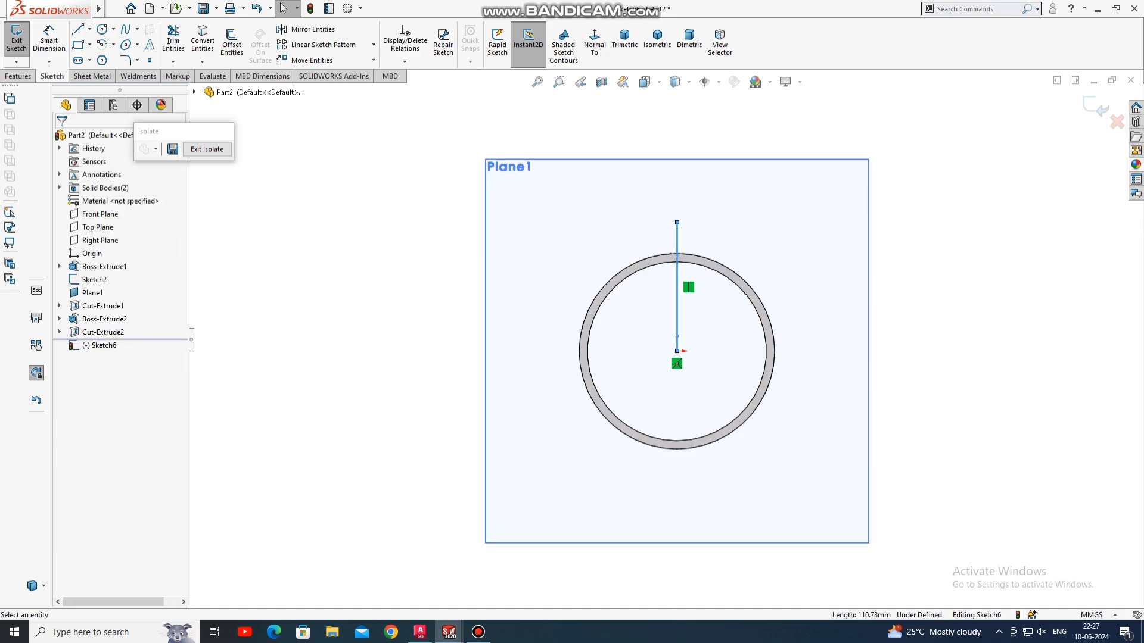
key("Escape")
Offset the vertical line 0.50 mm bi-directionally with arc-capped ends into a thin slot.
left_click(231, 41)
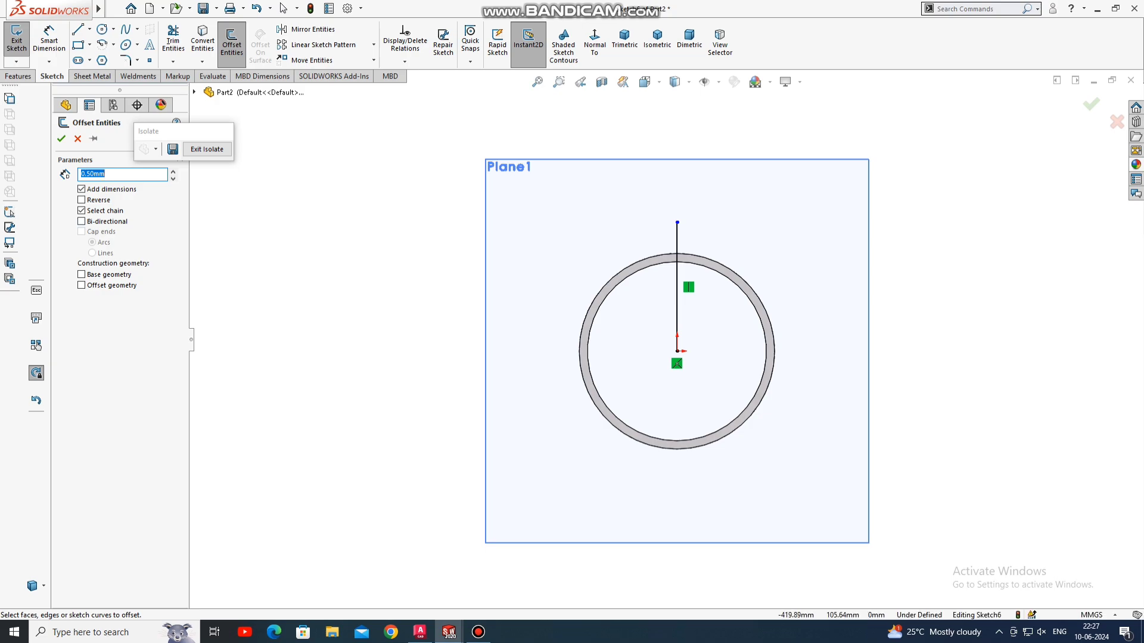
left_click(677, 248)
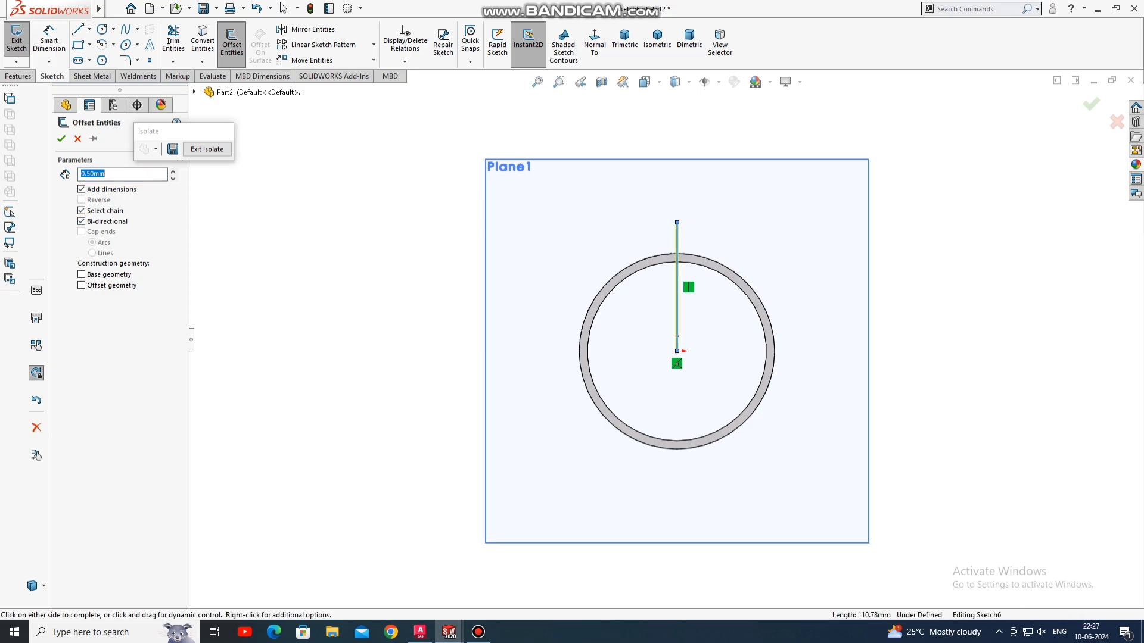
scroll(679, 249, "down", 3)
scroll(679, 249, "down", 3)
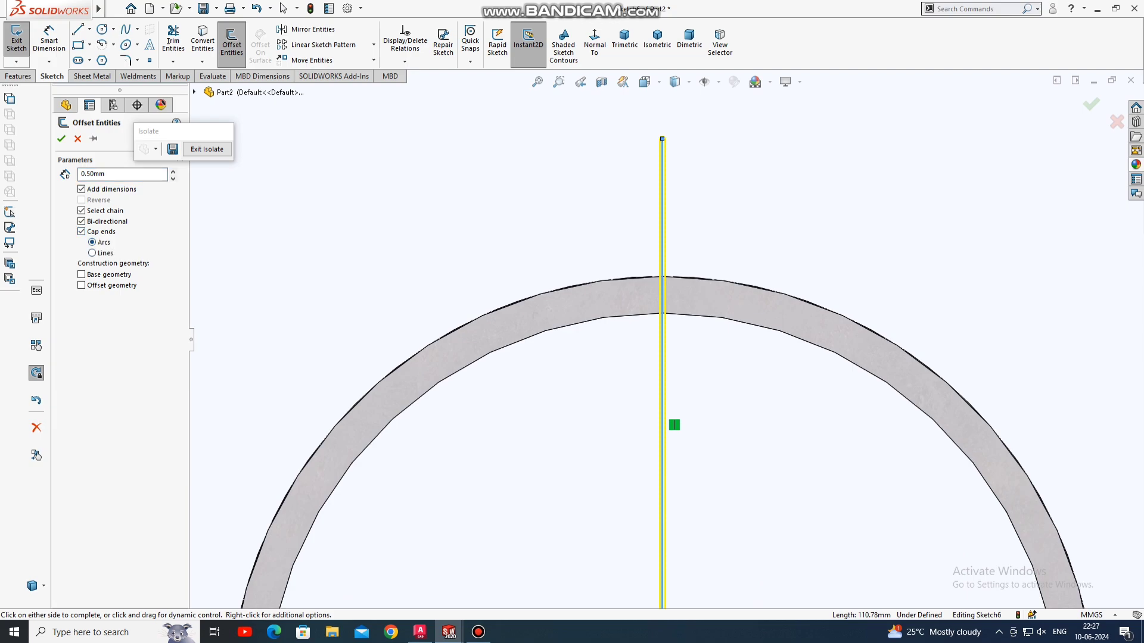
left_click(670, 422)
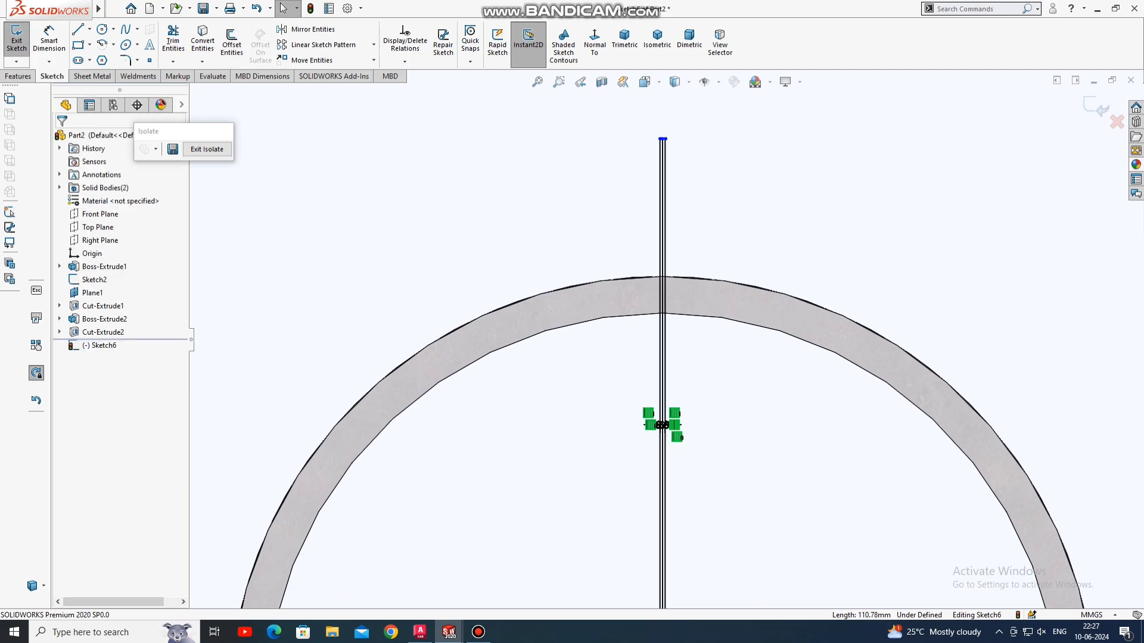
scroll(632, 214, "down", 1)
scroll(670, 143, "down", 1)
scroll(670, 143, "down", 1)
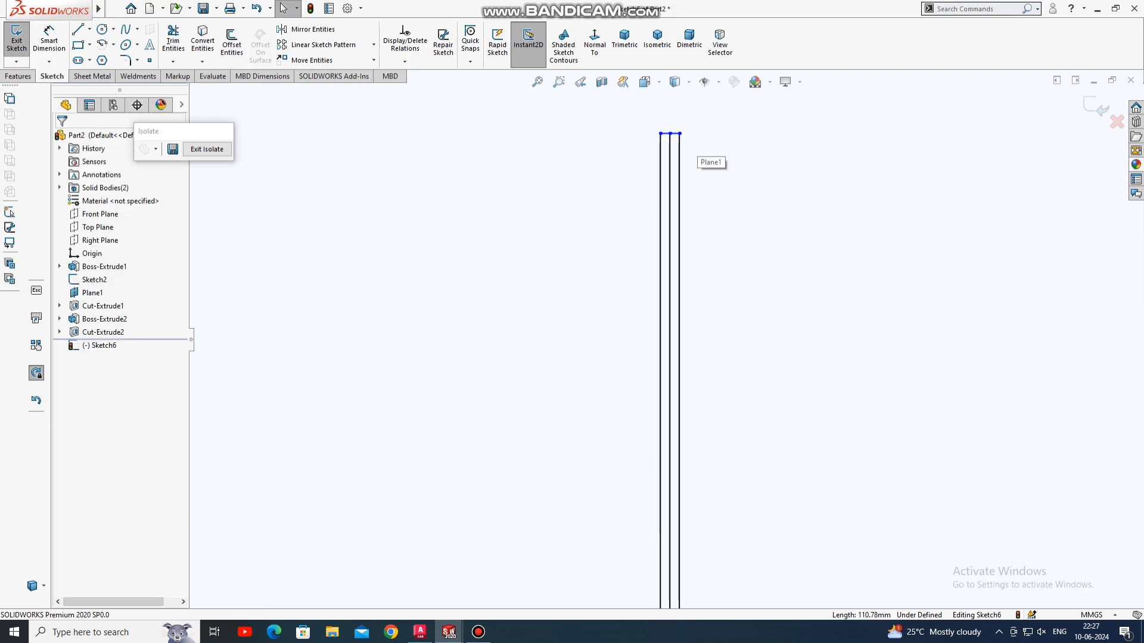
scroll(669, 143, "down", 1)
Check the middle line, then orbit the view to see the tube in 3D.
left_click(667, 179)
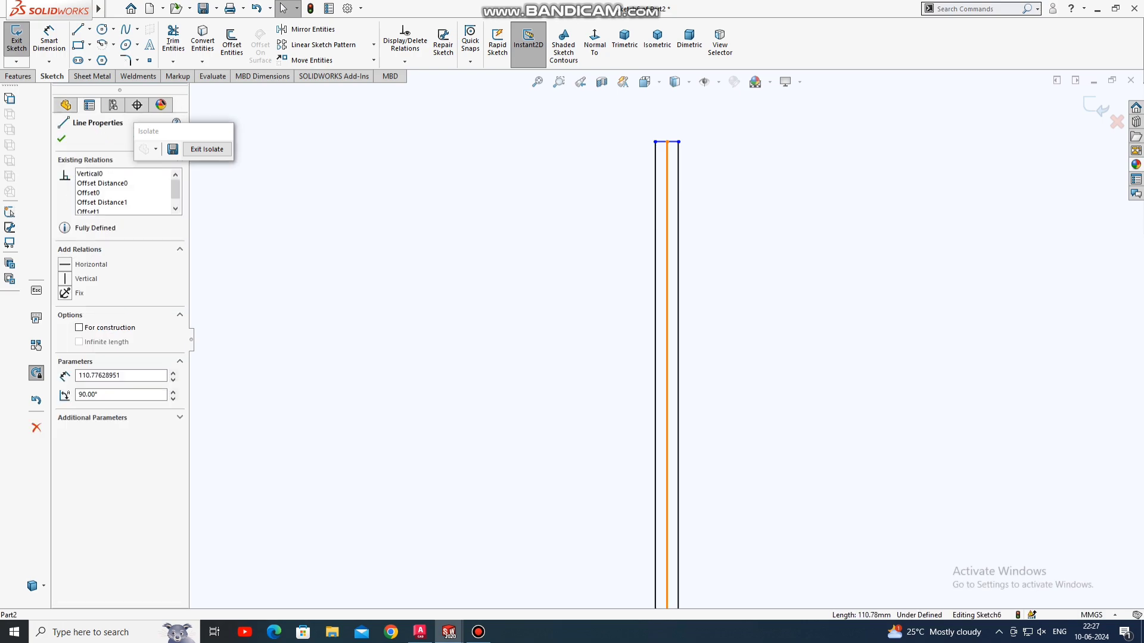
key("Escape")
scroll(666, 357, "up", 2)
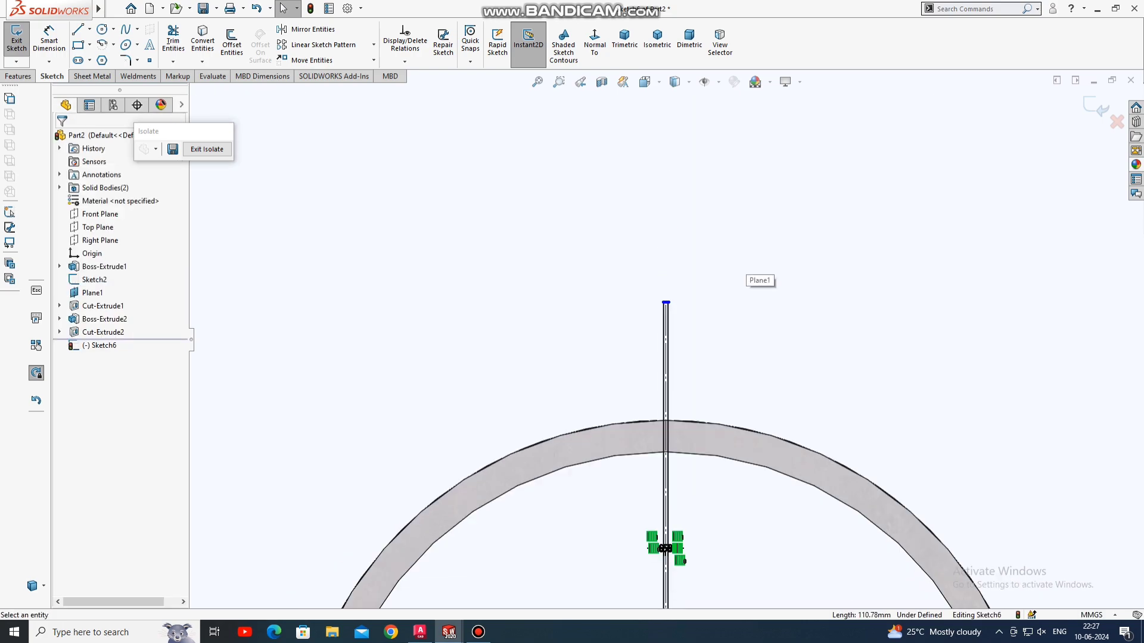
scroll(666, 357, "up", 1)
scroll(666, 357, "up", 1)
mouse_move(666, 357)
middle_mouse_down()
mouse_move(702, 364)
mouse_move(798, 328)
mouse_move(774, 331)
middle_mouse_up()
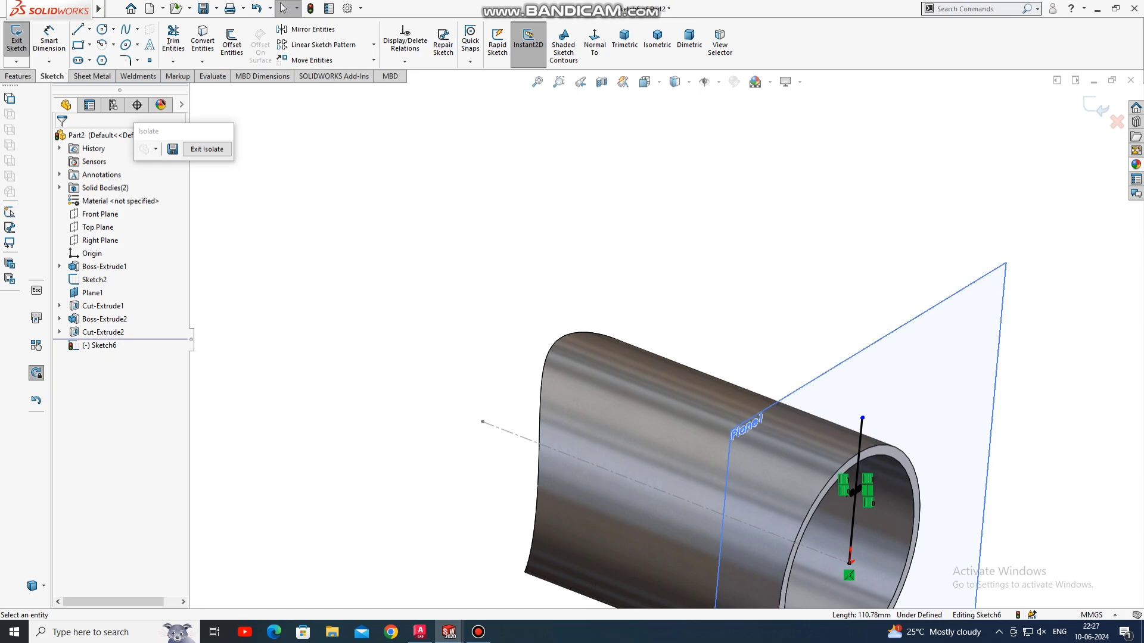
left_click(17, 77)
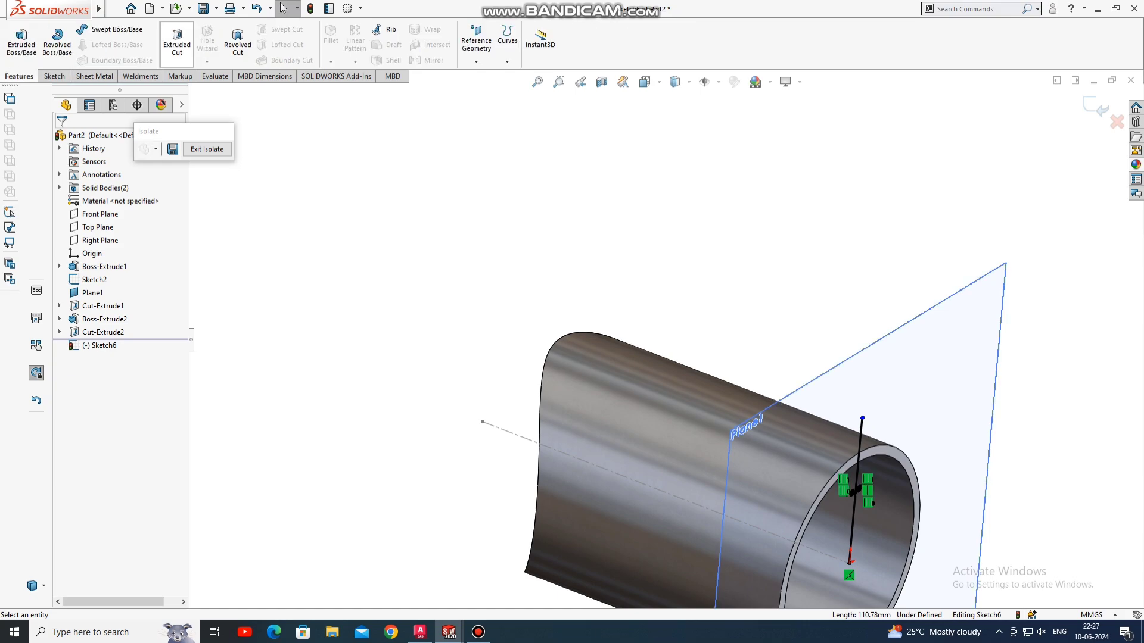
Extrude-cut the slot sketch as Cut-Extrude3, slitting the branch pipe lengthwise.
left_click(177, 39)
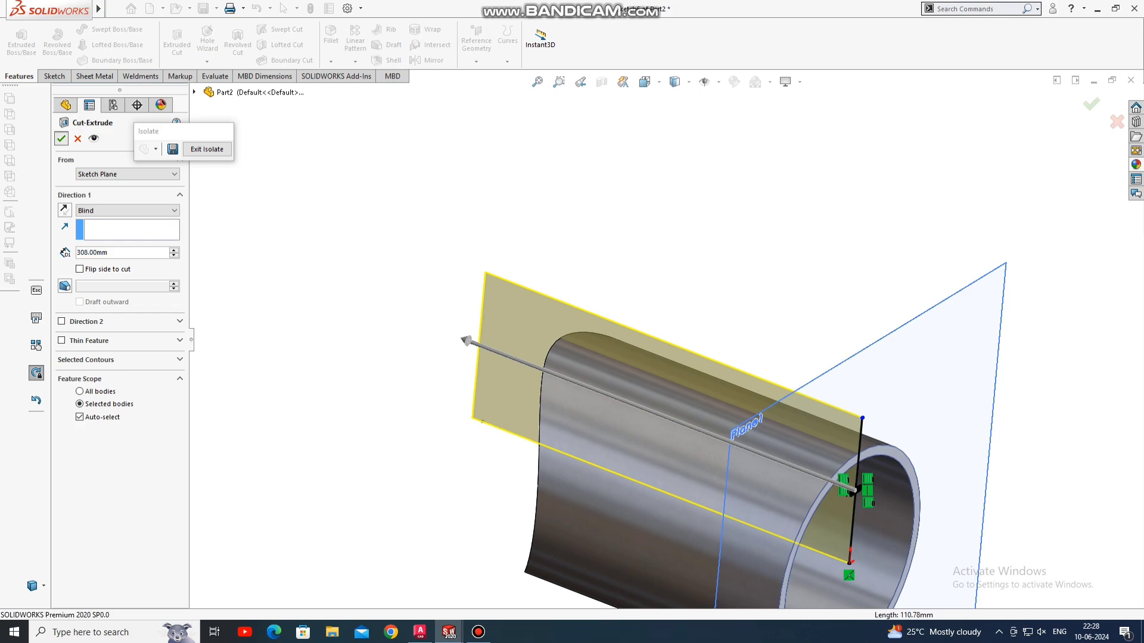
key("Return")
scroll(801, 467, "down", 3)
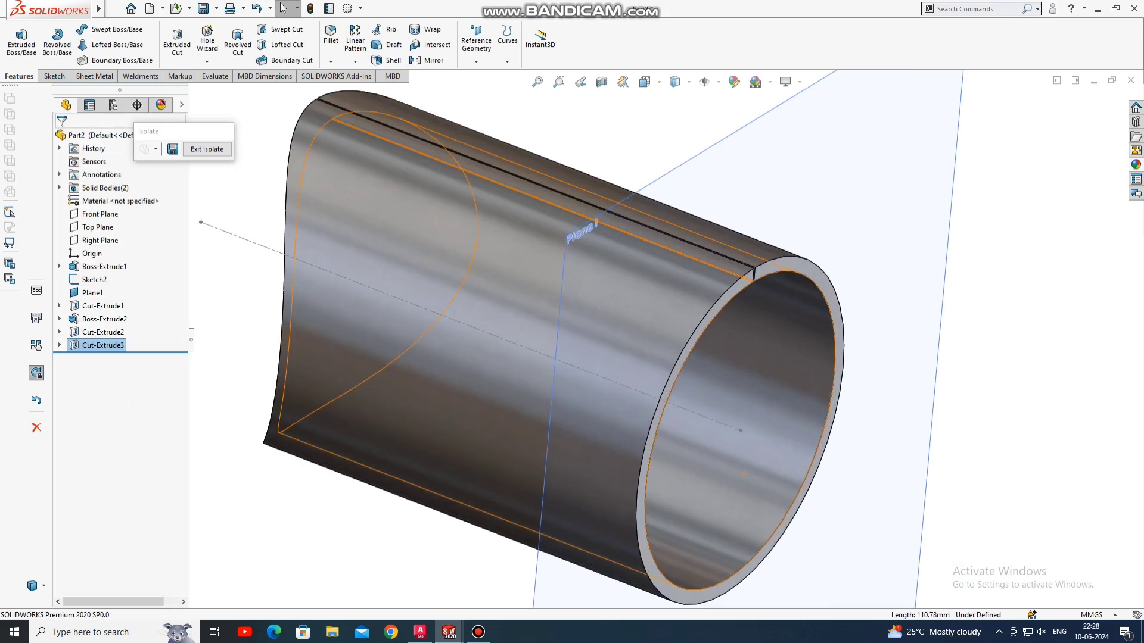
scroll(801, 467, "down", 3)
scroll(802, 467, "down", 2)
key("f")
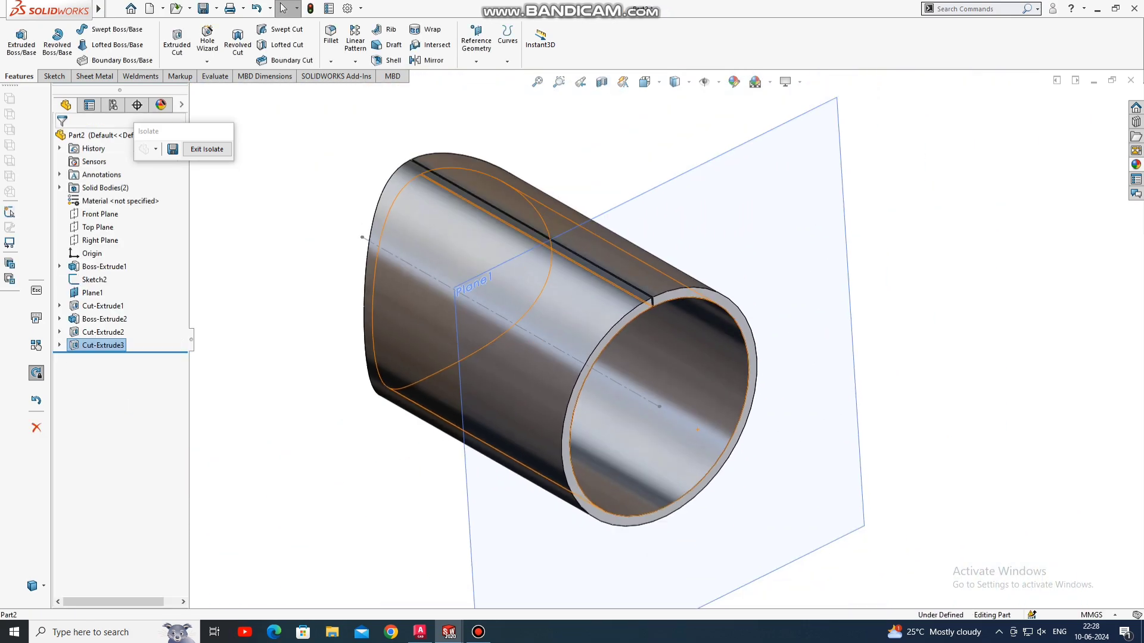
Hide Plane1.
right_click(798, 182)
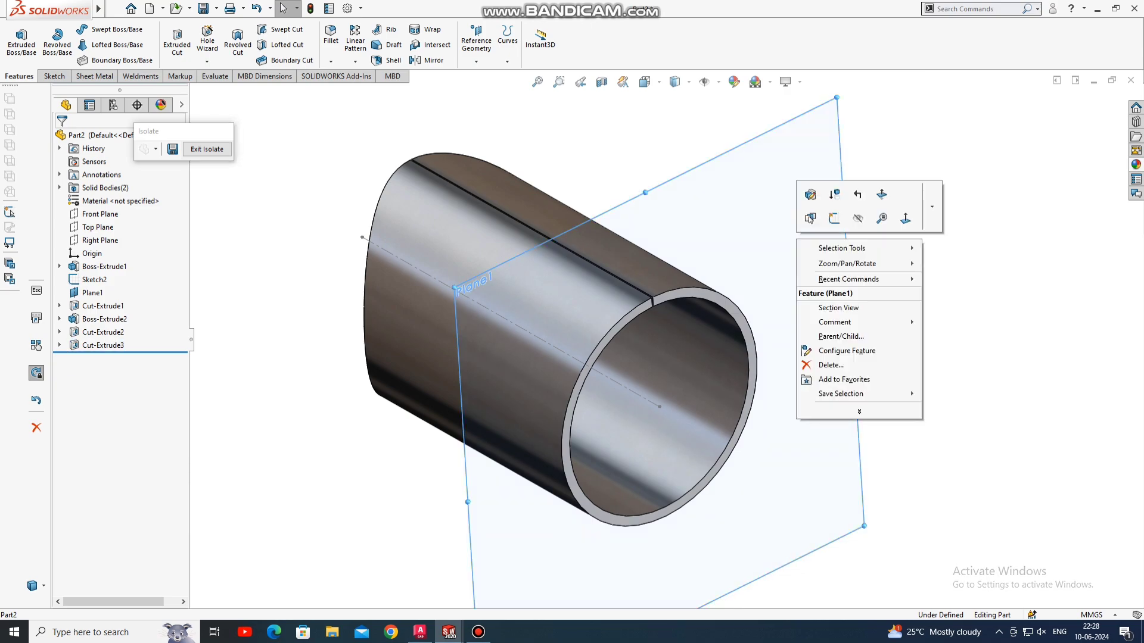
left_click(858, 219)
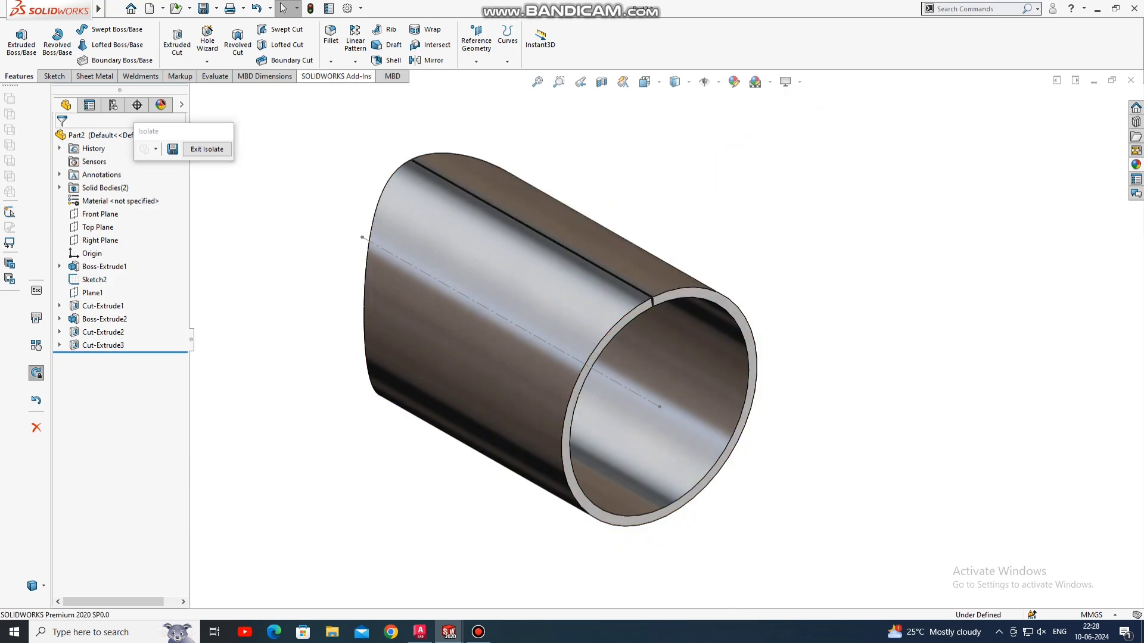
left_click(94, 77)
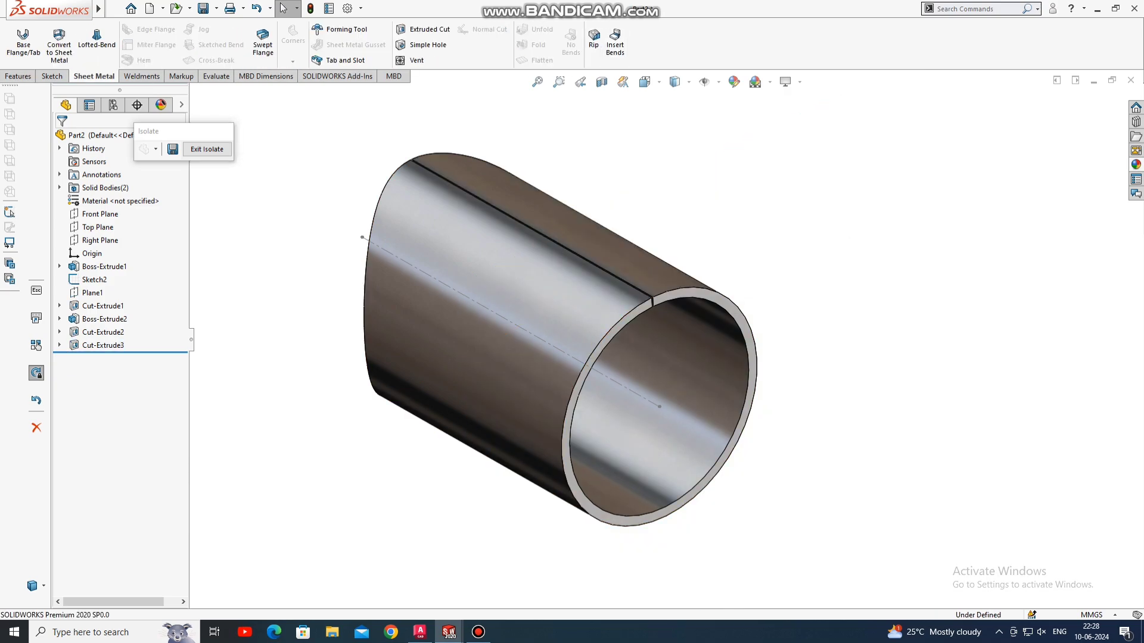
Convert the slit tube to sheet metal with Insert Bends, using the seam edge as fixed.
left_click(614, 39)
scroll(451, 209, "down", 3)
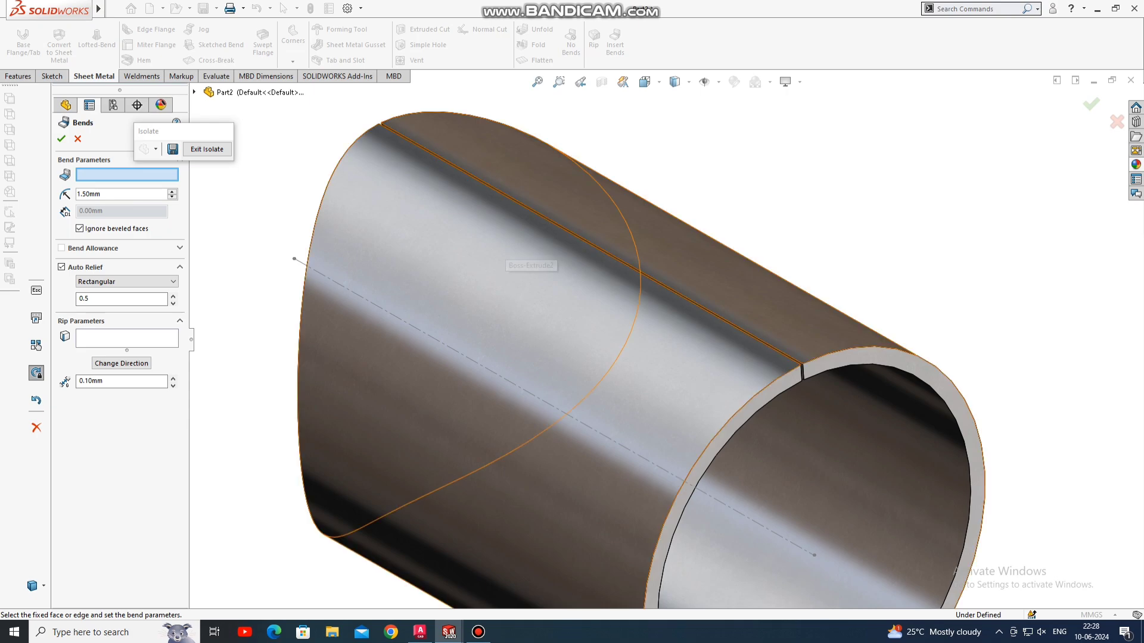
scroll(798, 357, "down", 3)
scroll(799, 357, "down", 2)
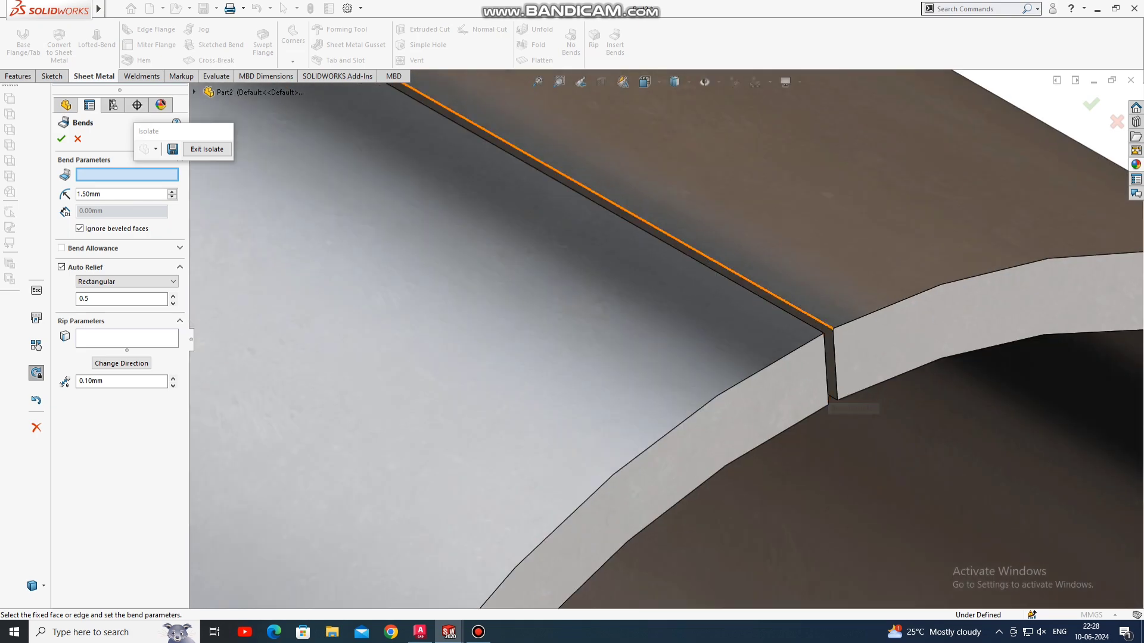
left_click(807, 311)
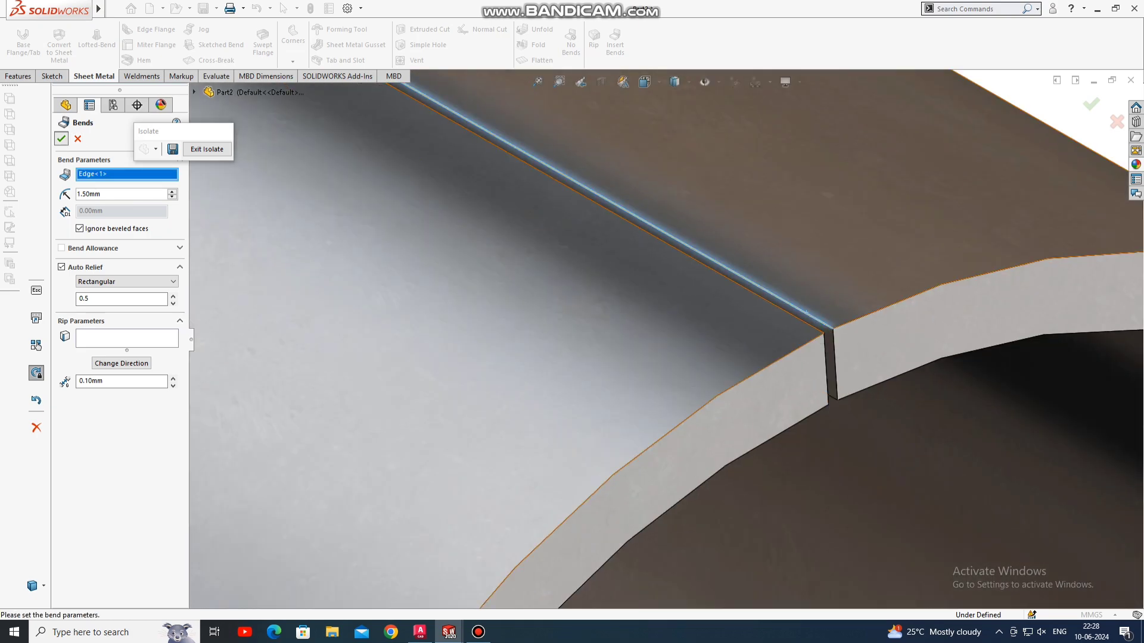
key("Return")
Flatten the tube, view the flat pattern face-on, then refold it.
scroll(655, 351, "up", 1)
scroll(595, 369, "up", 2)
scroll(587, 372, "up", 2)
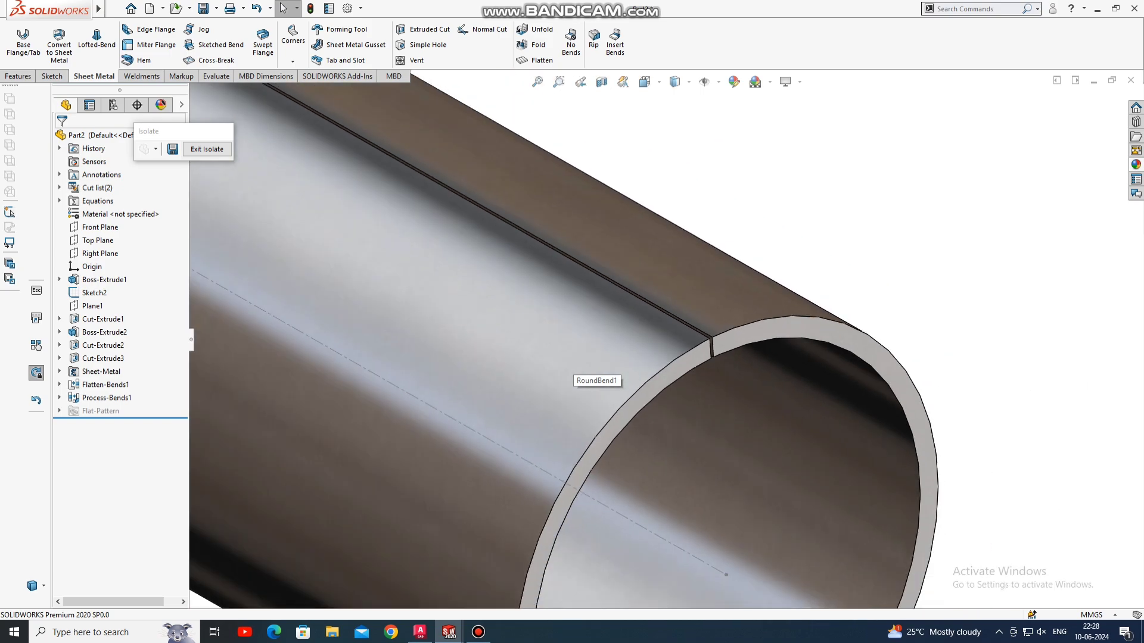
scroll(590, 375, "up", 2)
scroll(590, 375, "up", 1)
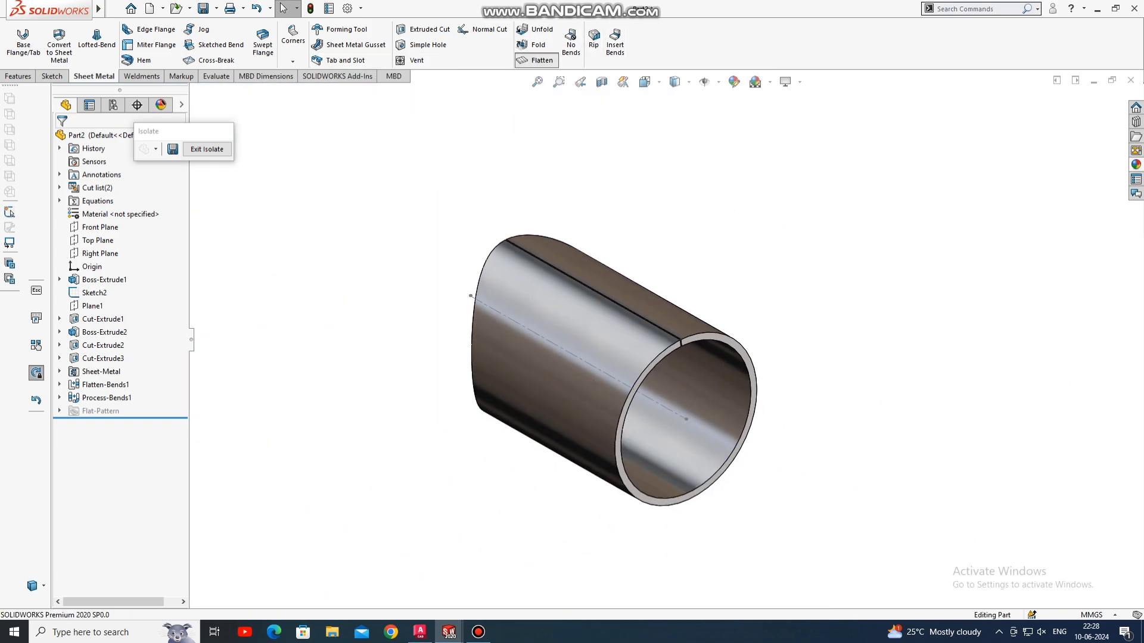
left_click(538, 61)
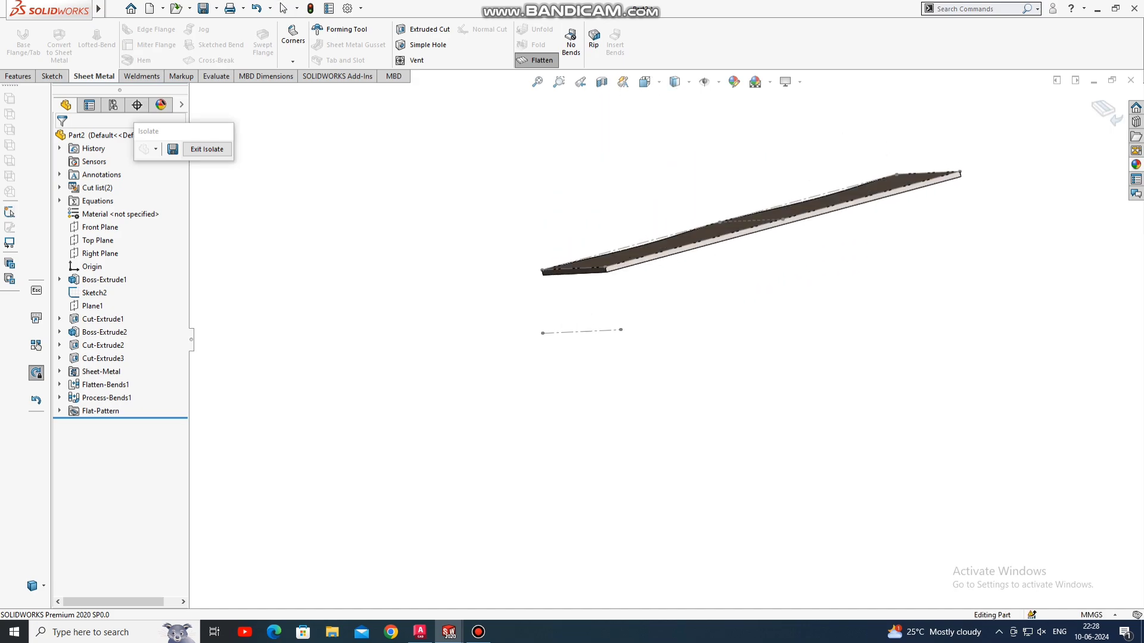
key("ctrl+8")
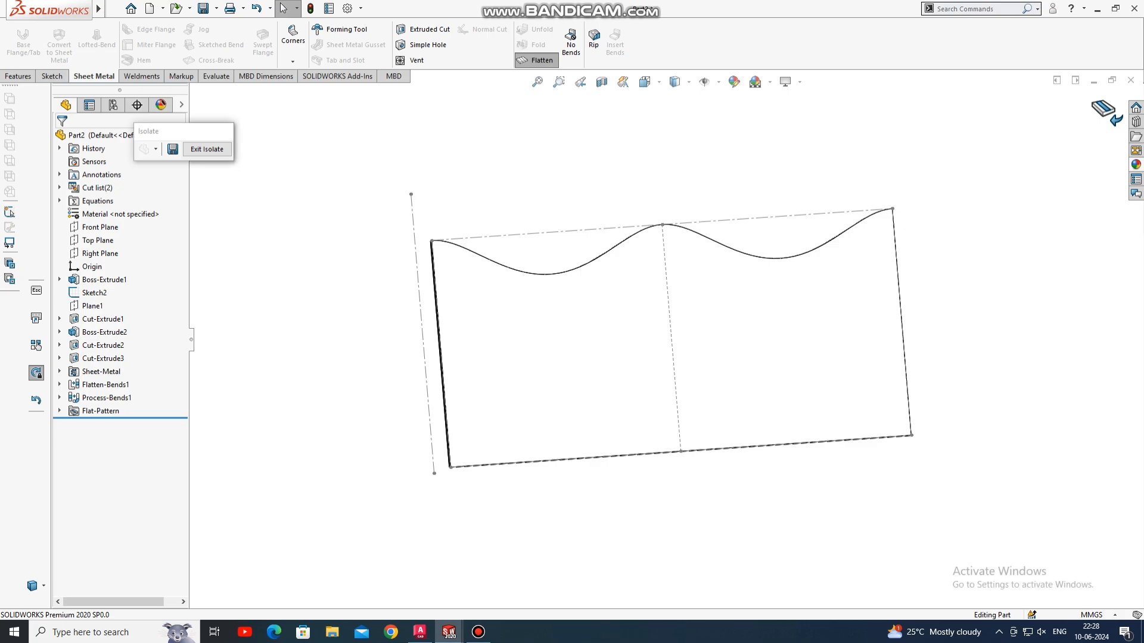
left_click(536, 60)
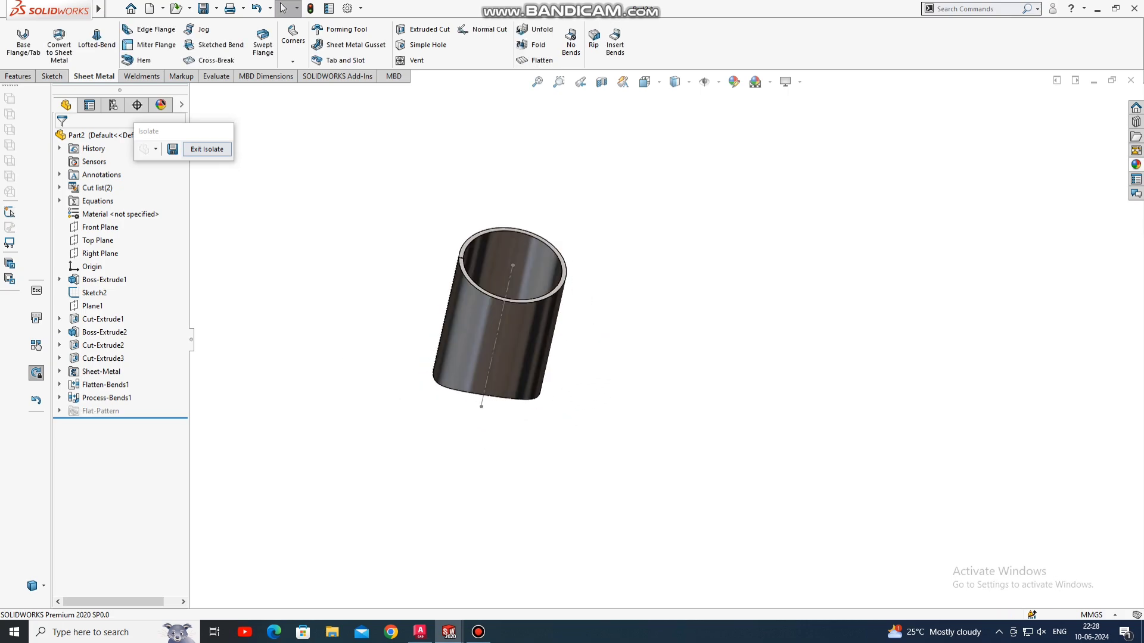
Show the main tube and lift the branch pipe about 88.75 mm with Move/Copy Body.
left_click(207, 149)
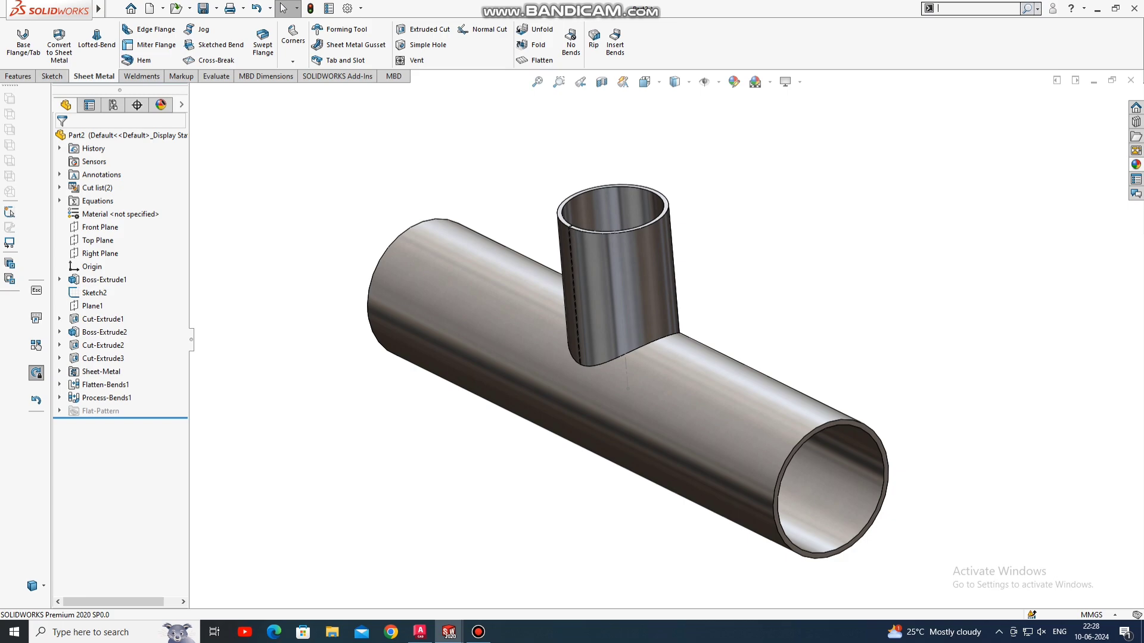
type("mov")
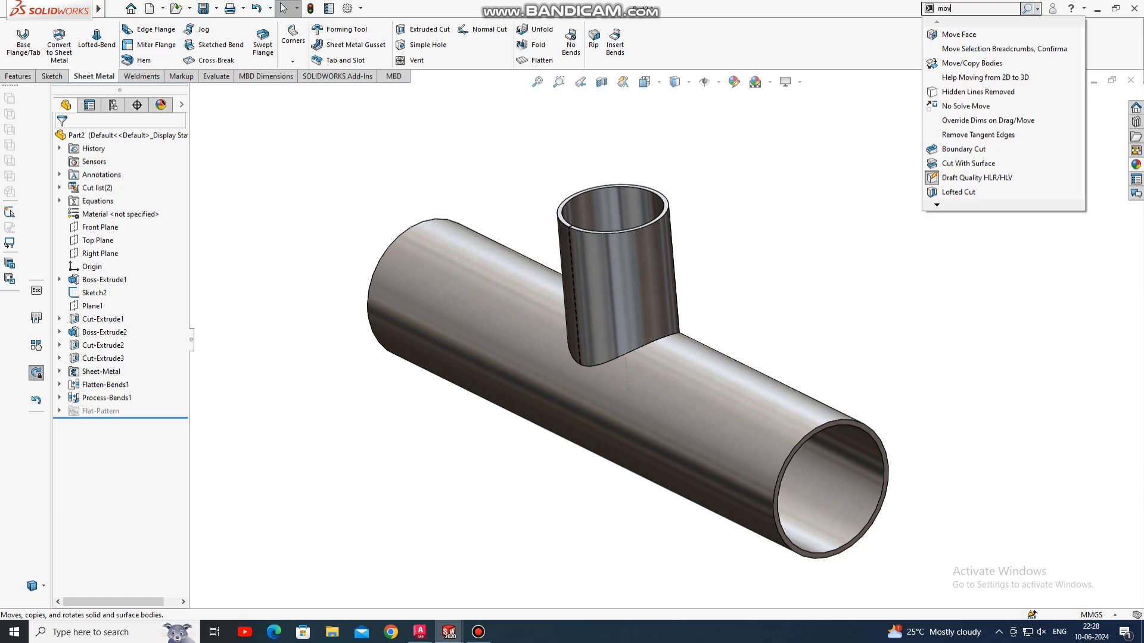
left_click(971, 63)
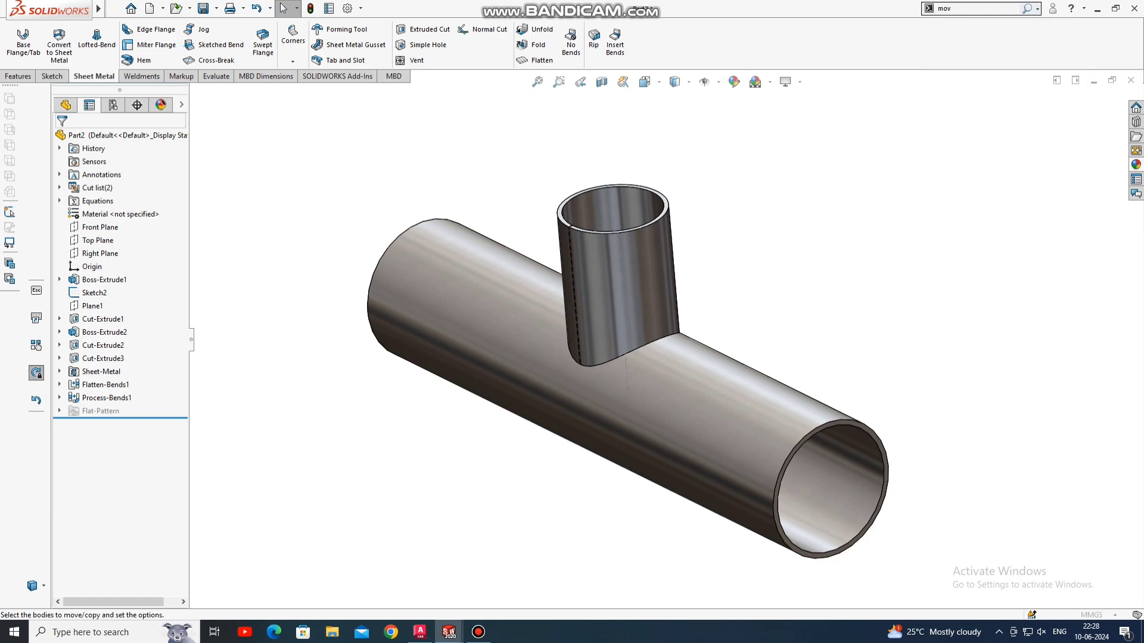
middle_click_drag(627, 389, 620, 390)
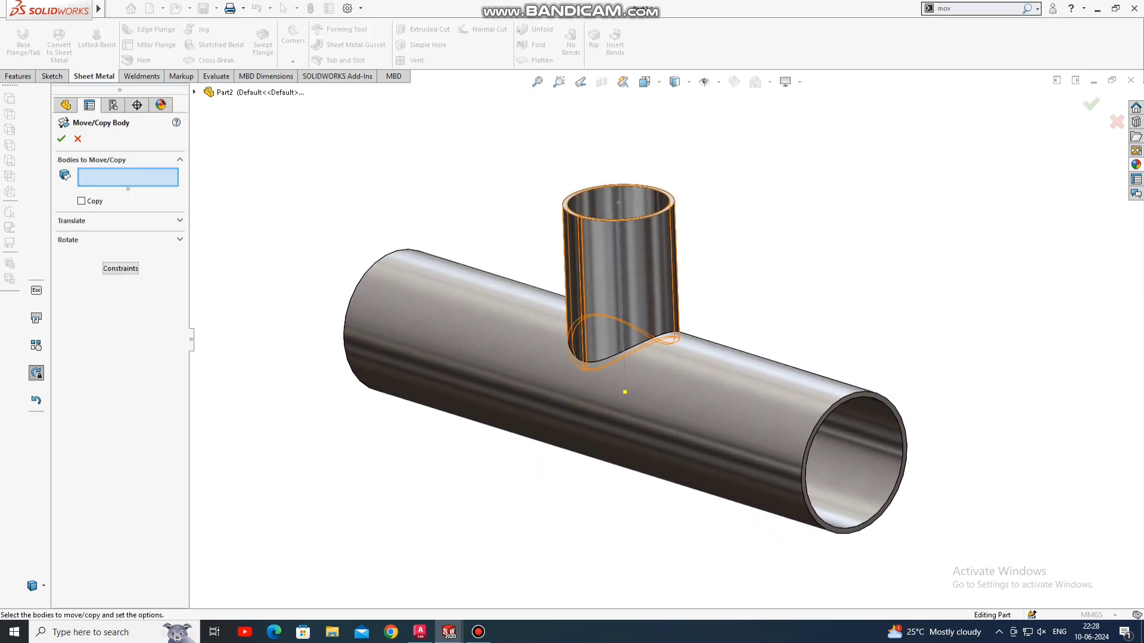
left_click(623, 358)
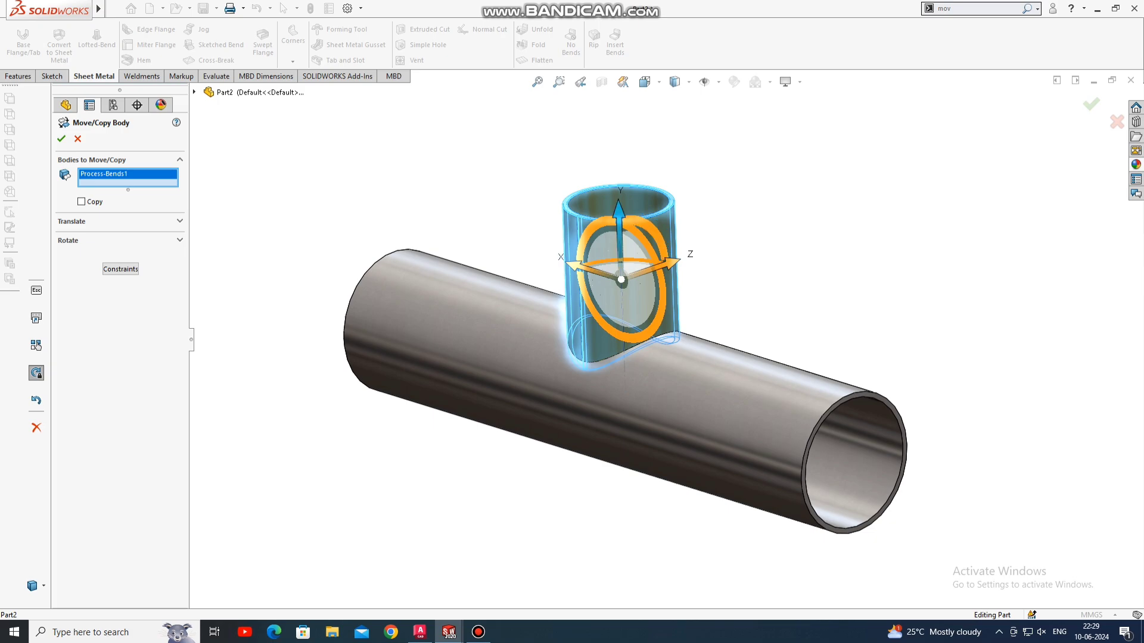
left_click_drag(618, 230, 619, 184)
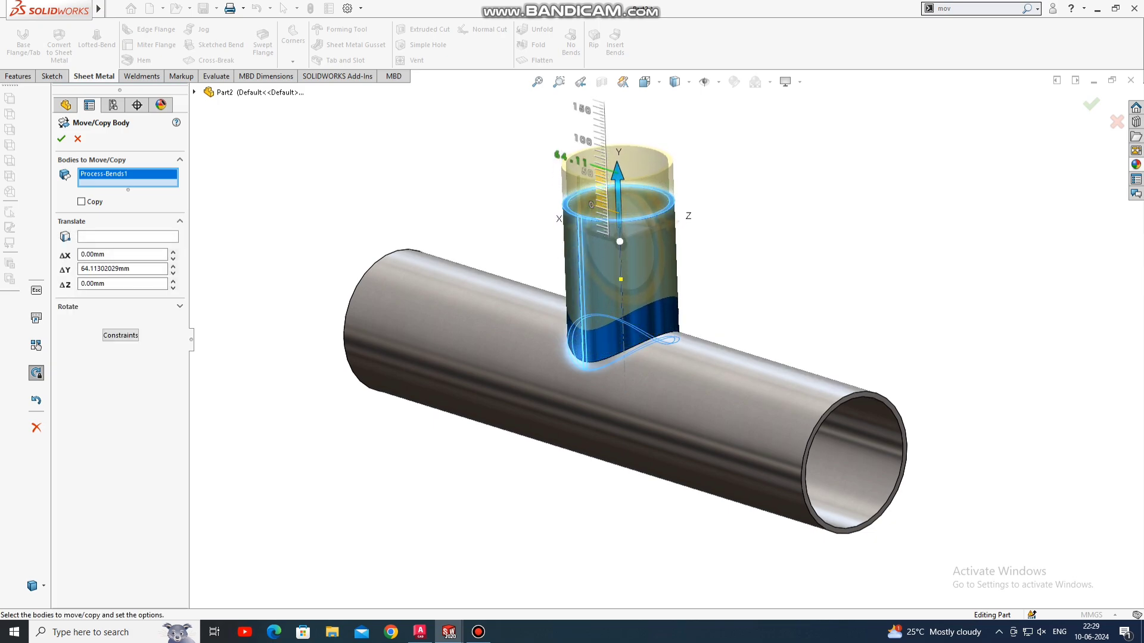
mouse_move(618, 184)
left_mouse_down()
mouse_move(617, 136)
mouse_move(618, 167)
left_mouse_up()
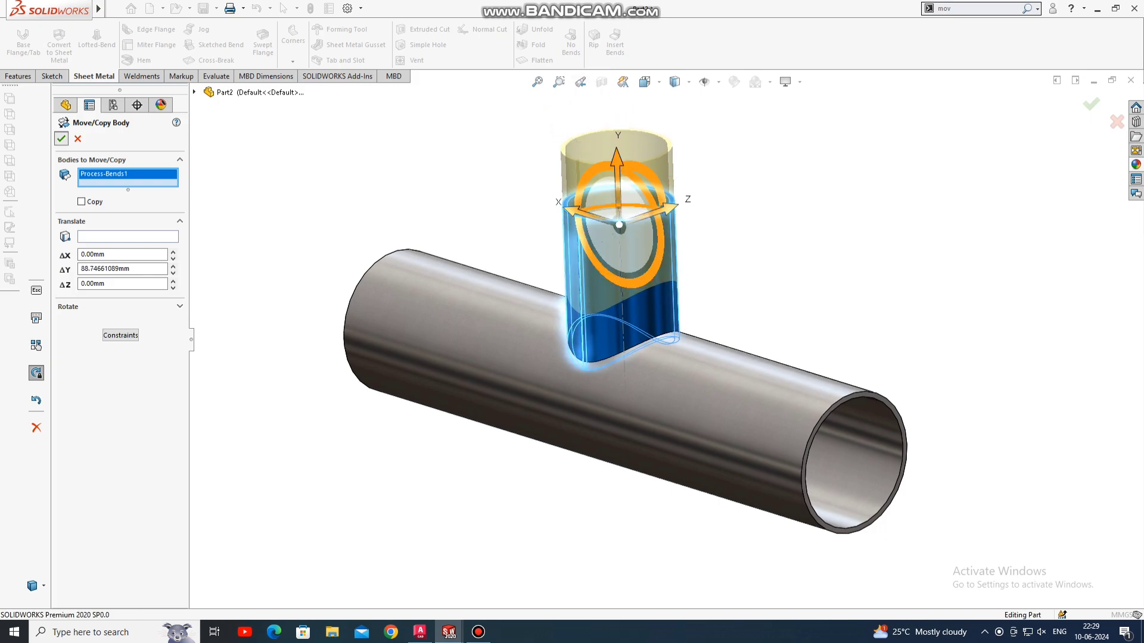
key("Return")
middle_click_drag(625, 328, 685, 333)
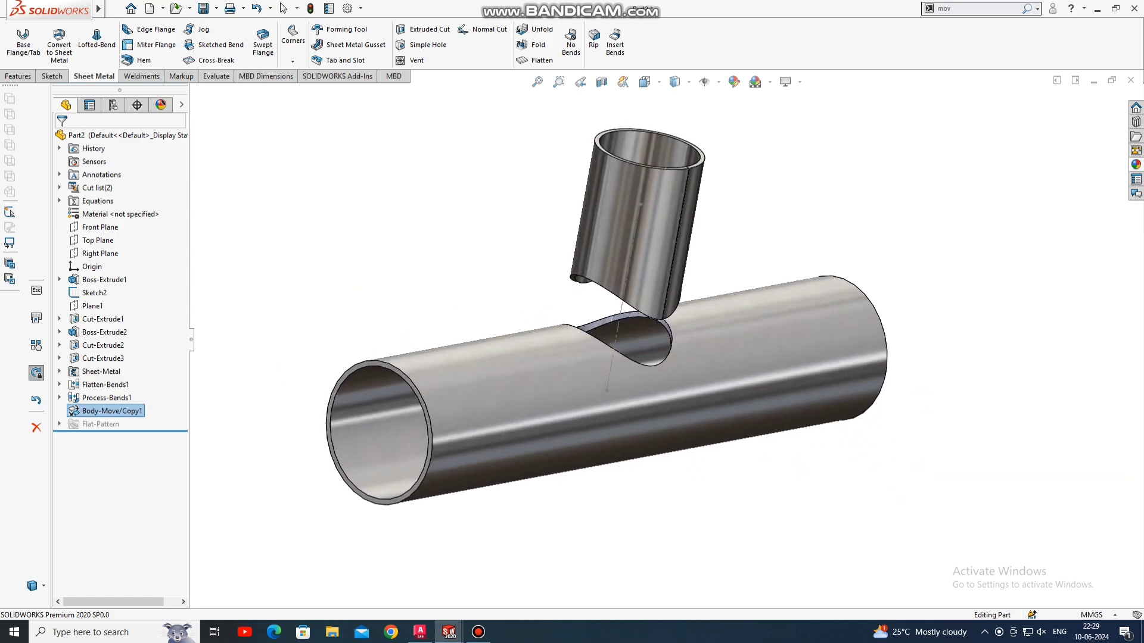
Export the branch pipe's flat pattern as Part2.dxf to the Desktop.
middle_click_drag(613, 300, 673, 334)
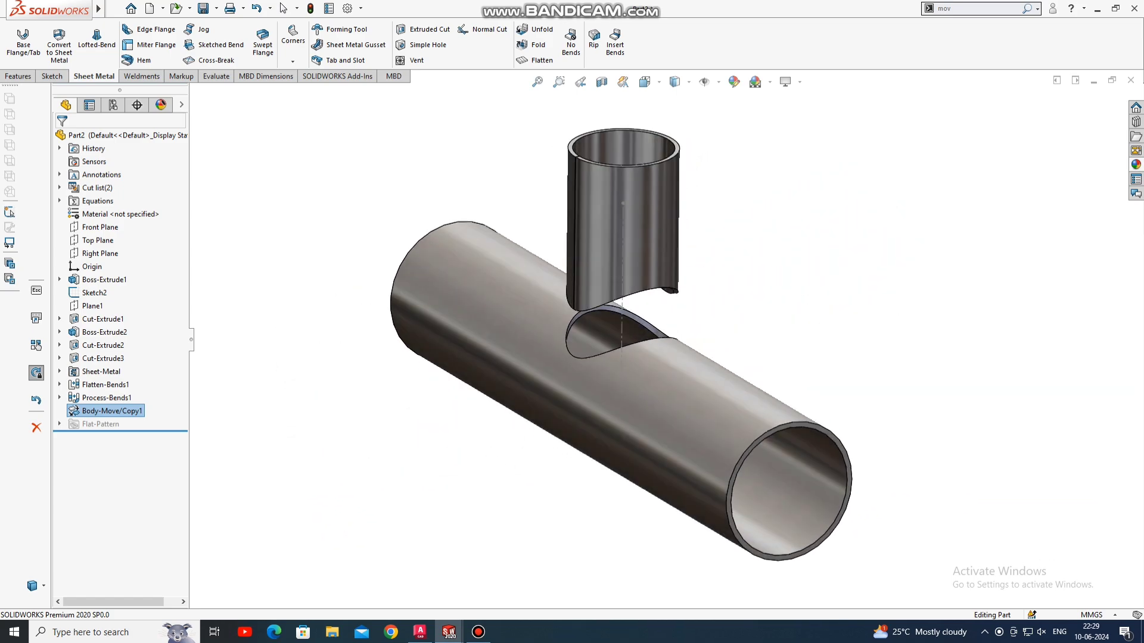
mouse_move(615, 301)
middle_mouse_down()
mouse_move(630, 314)
mouse_move(629, 346)
middle_mouse_up()
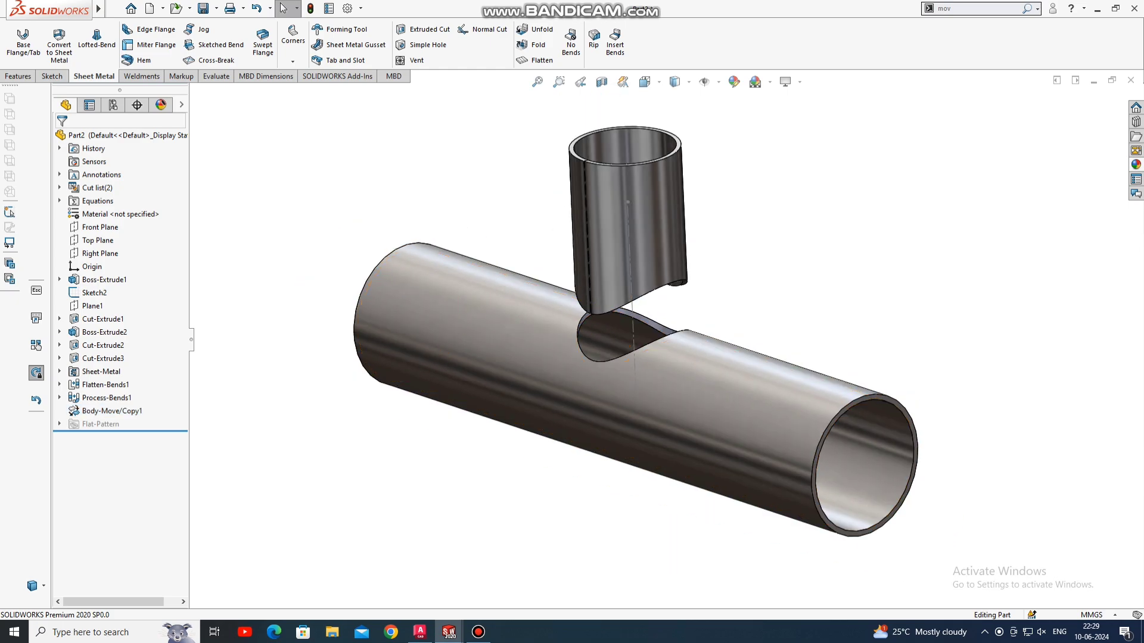
middle_click_drag(628, 345, 631, 334)
left_click(674, 224)
right_click(674, 224)
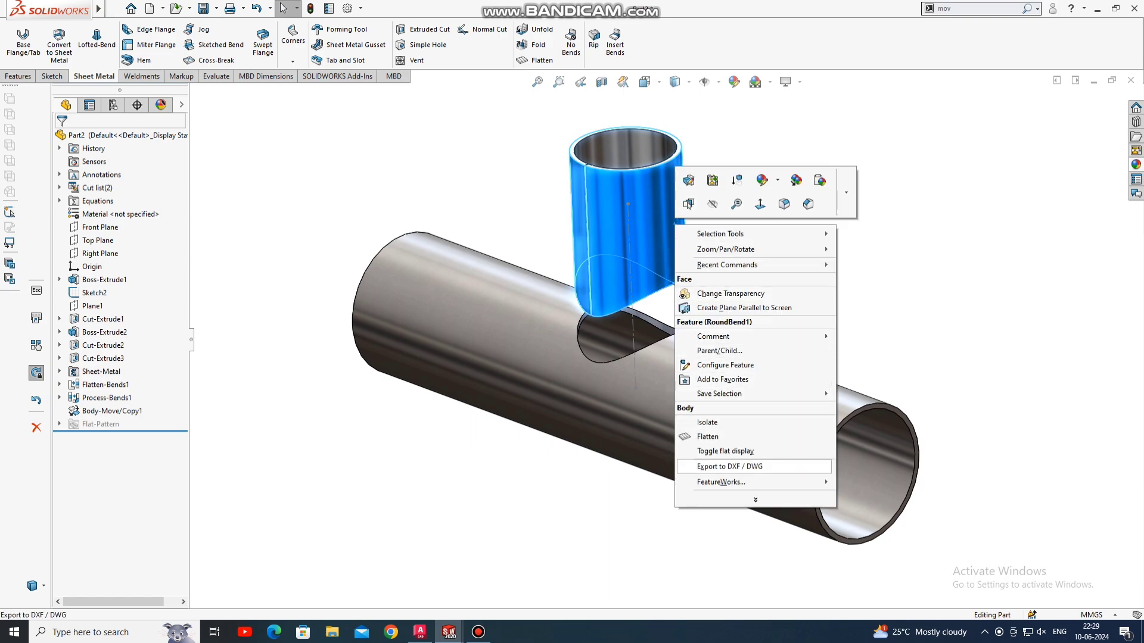
left_click(724, 466)
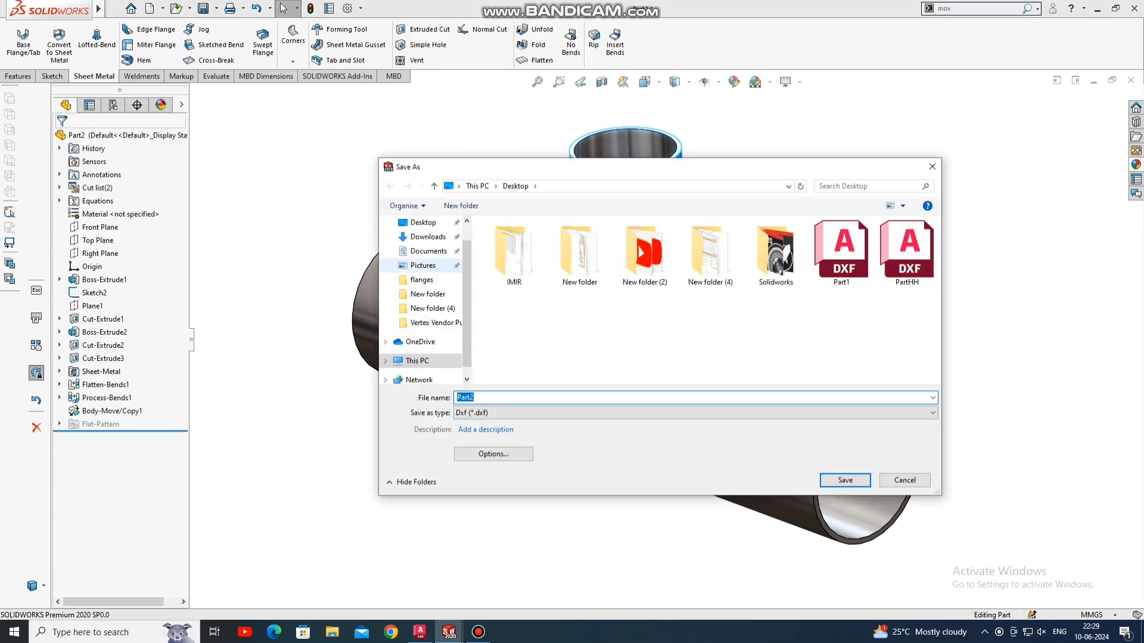
left_click(423, 223)
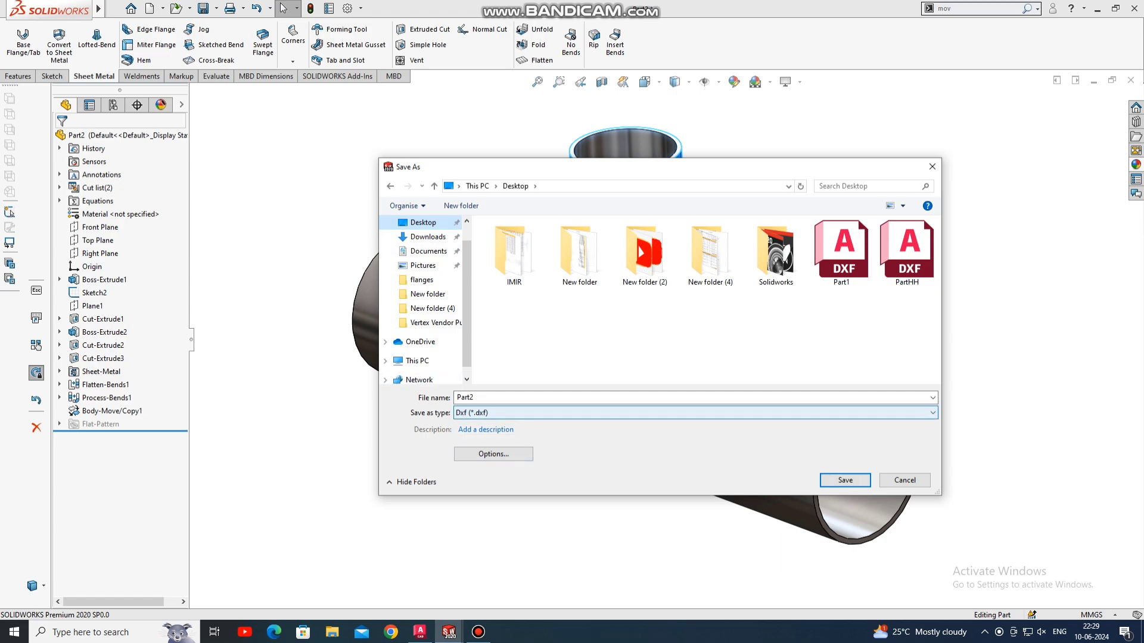
key("Return")
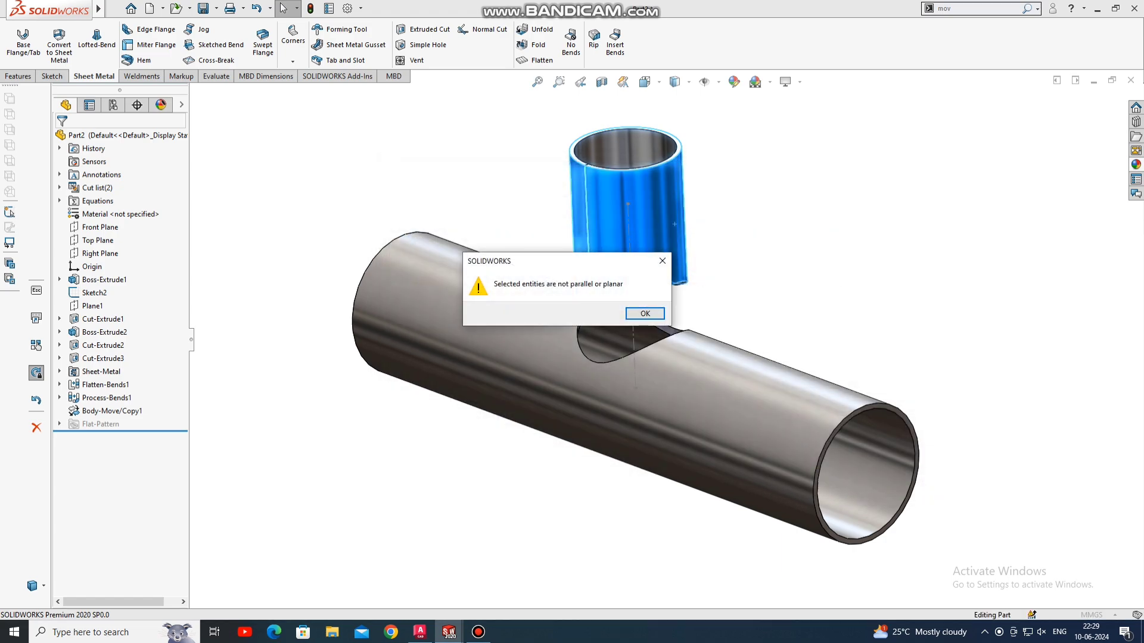
Accept the non-planar warning, export settings and cleanup, then switch to AutoCAD.
key("Return")
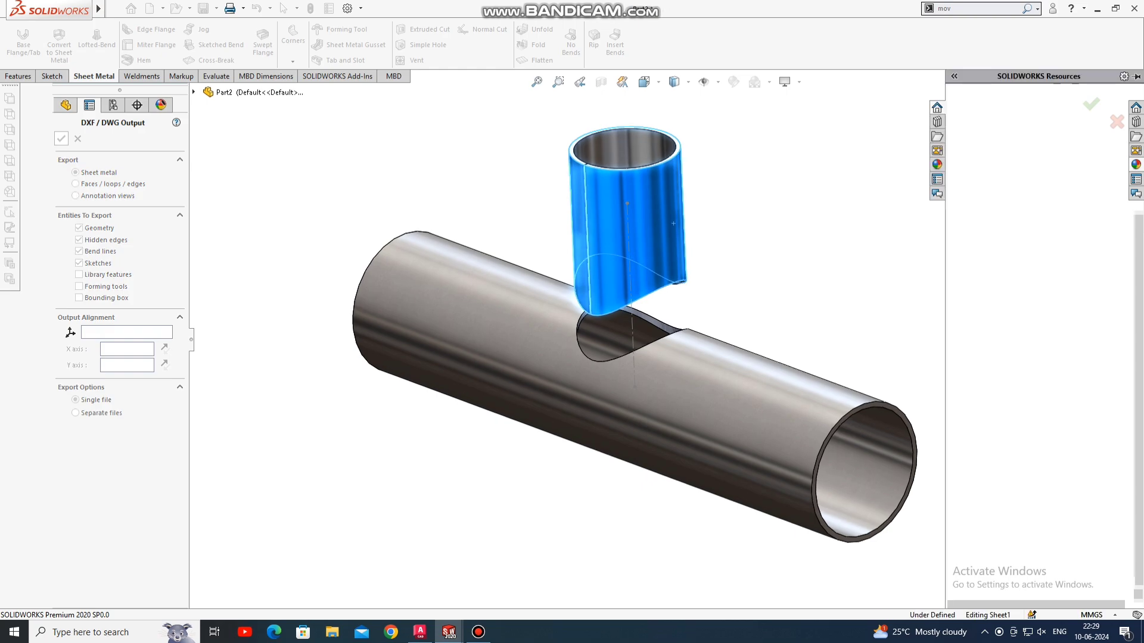
key("Return")
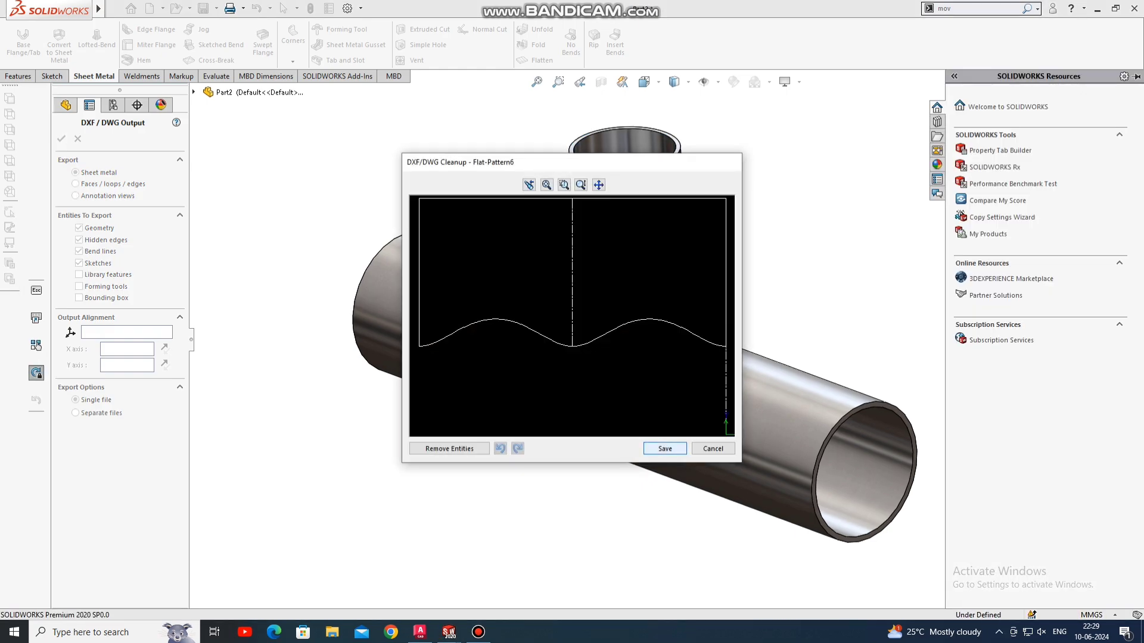
key("Return")
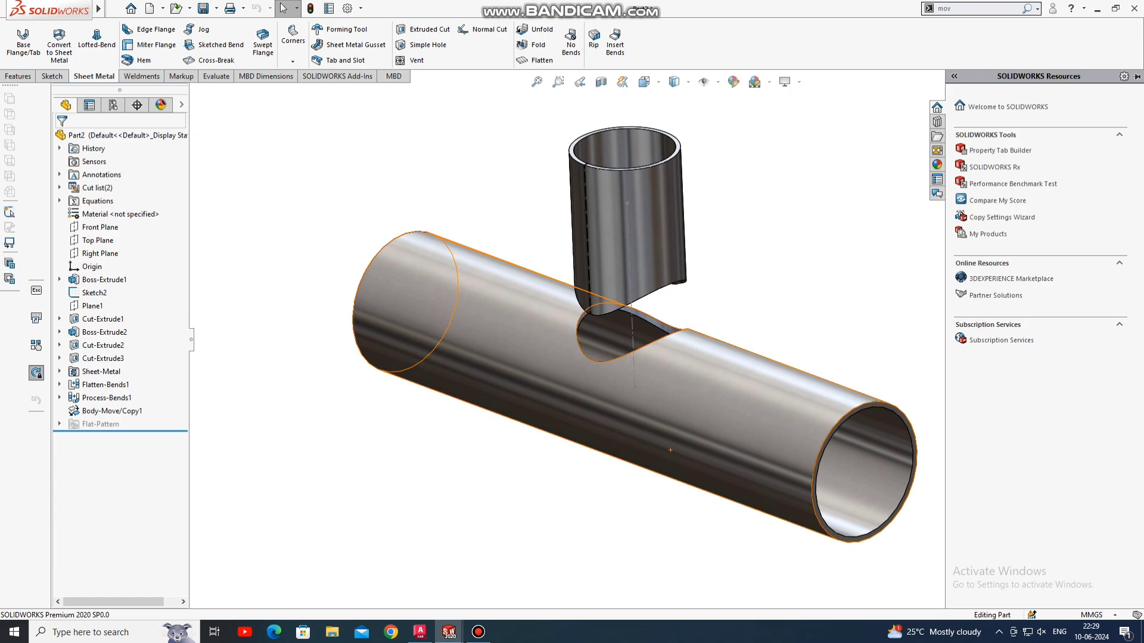
key("alt+Tab")
Zoom out and pan to show the whole development, including the 505,47 dimension and its title.
scroll(502, 431, "down", 3)
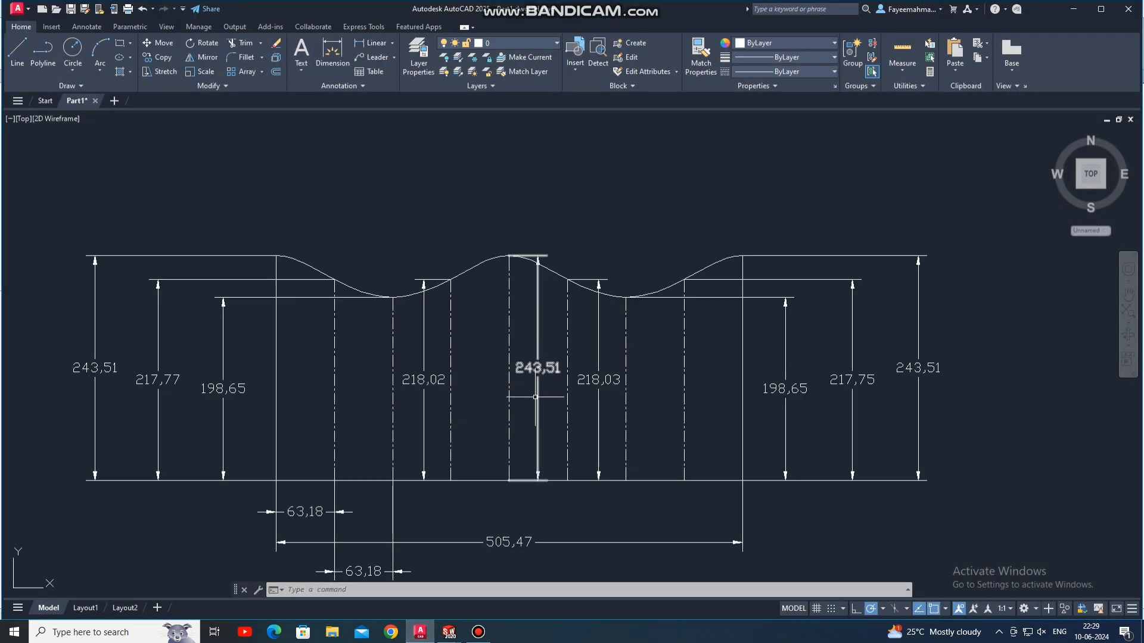
middle_click_drag(561, 429, 664, 386)
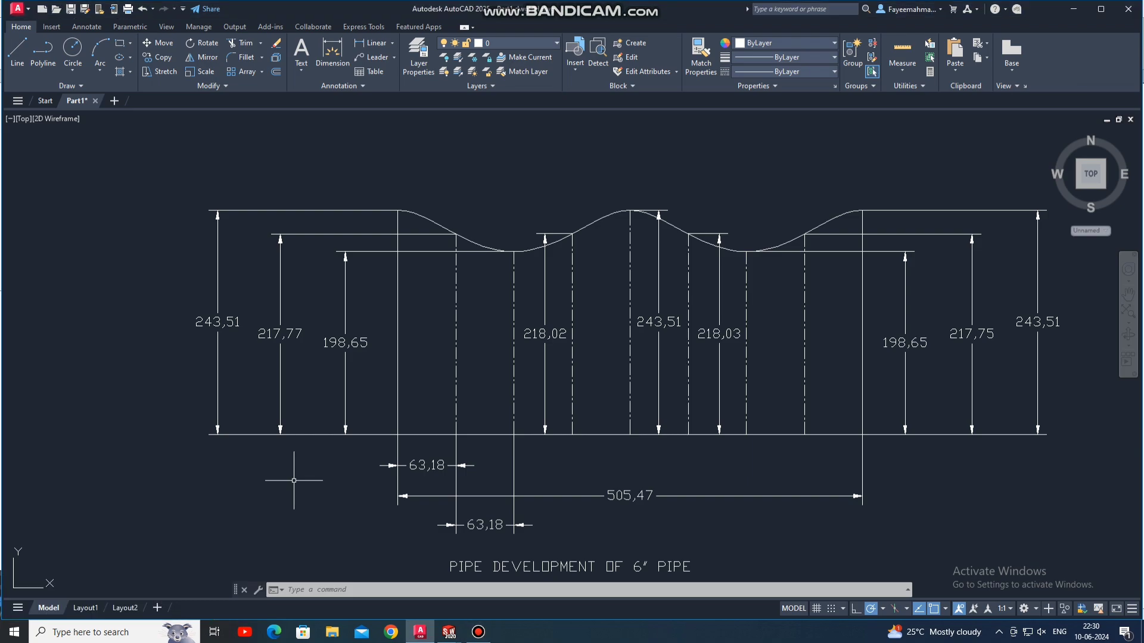
middle_click_drag(350, 469, 330, 438)
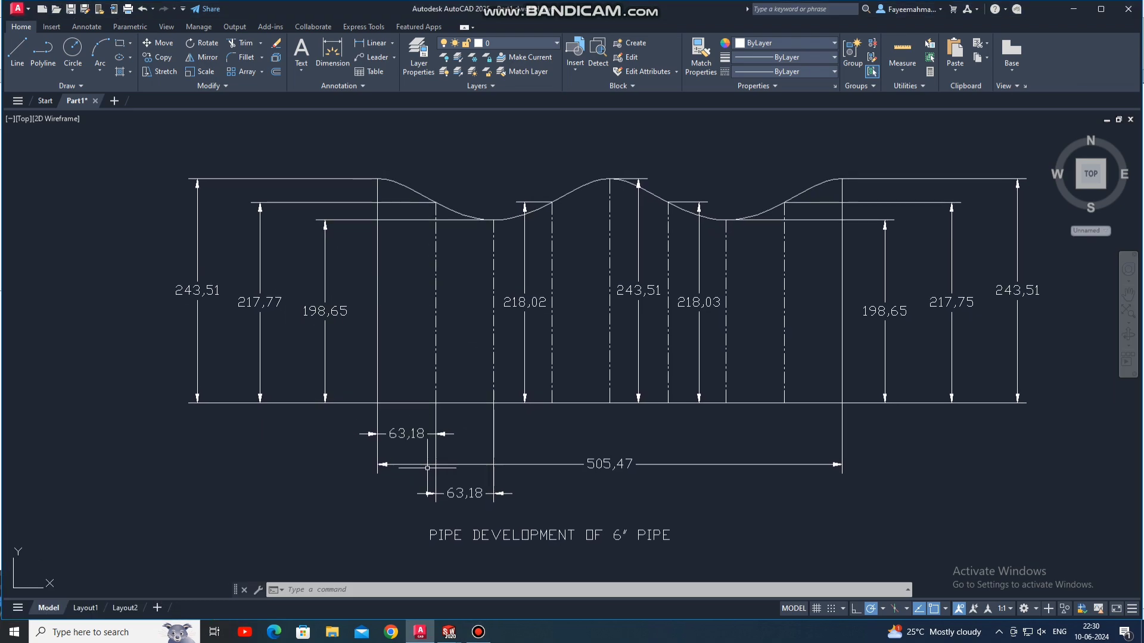
left_click(602, 464)
left_click(656, 487)
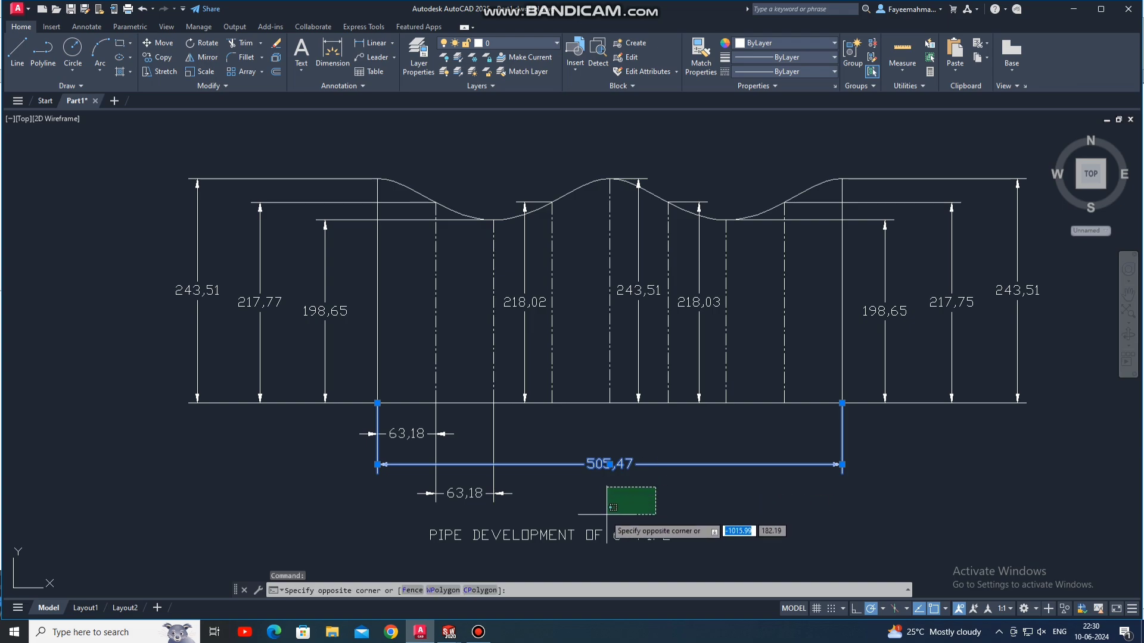
left_click(613, 506)
key("Escape")
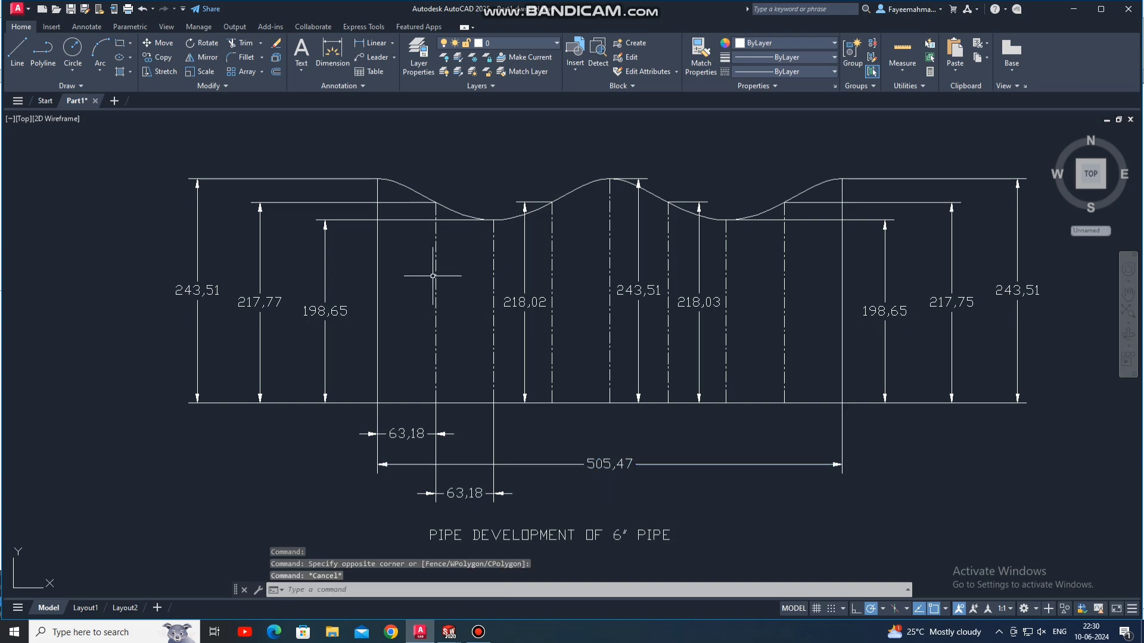